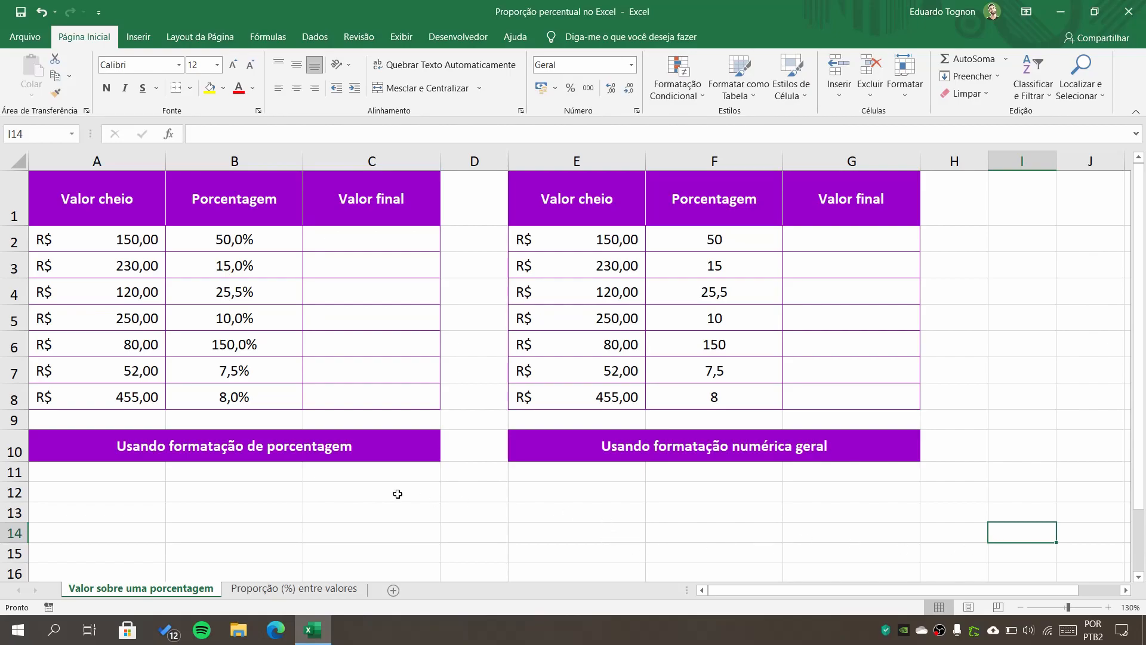
Examine the full values, percentages and empty final-value cells in both tables of the "Valor sobre uma porcentagem" sheet.
drag(140, 242, 125, 391)
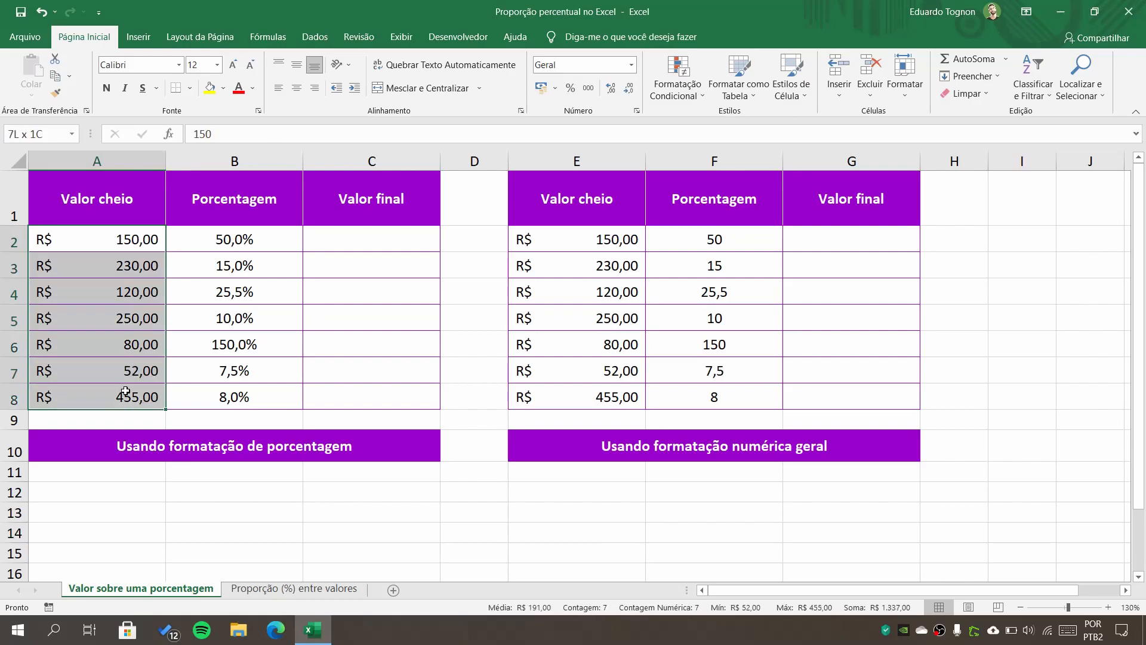
click(236, 240)
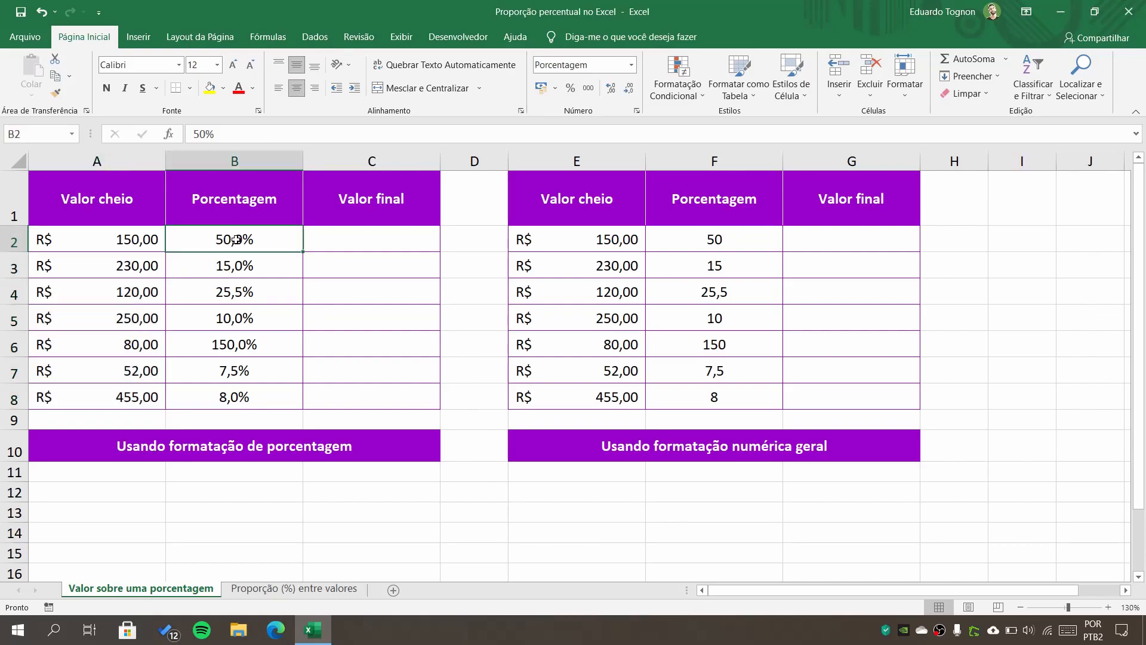
click(348, 237)
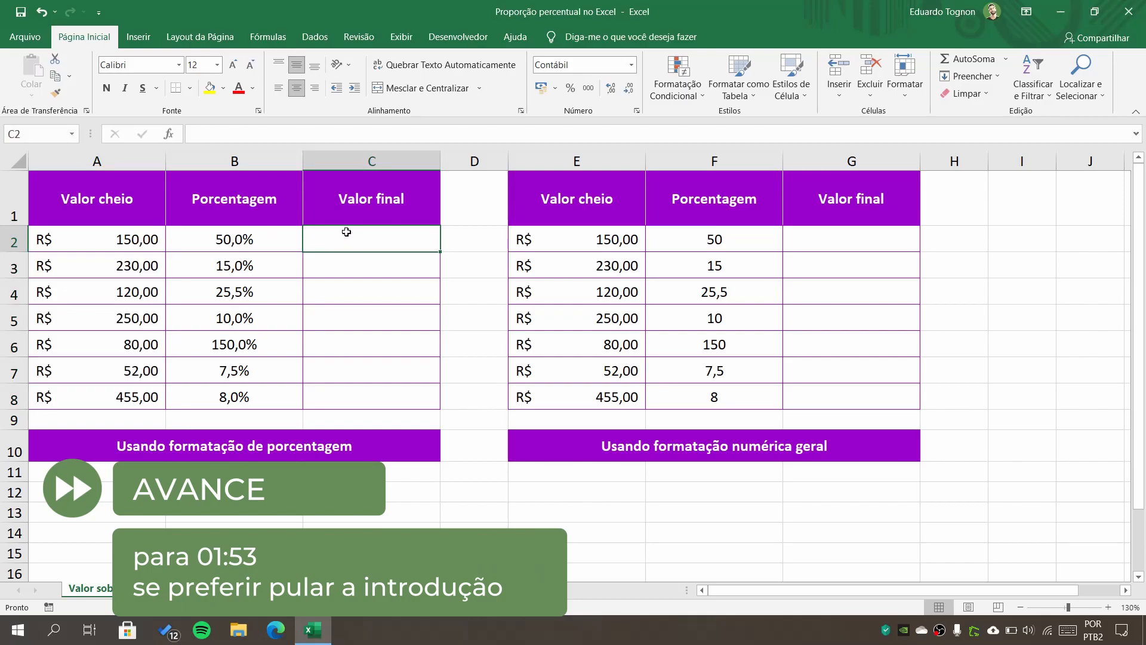
click(260, 245)
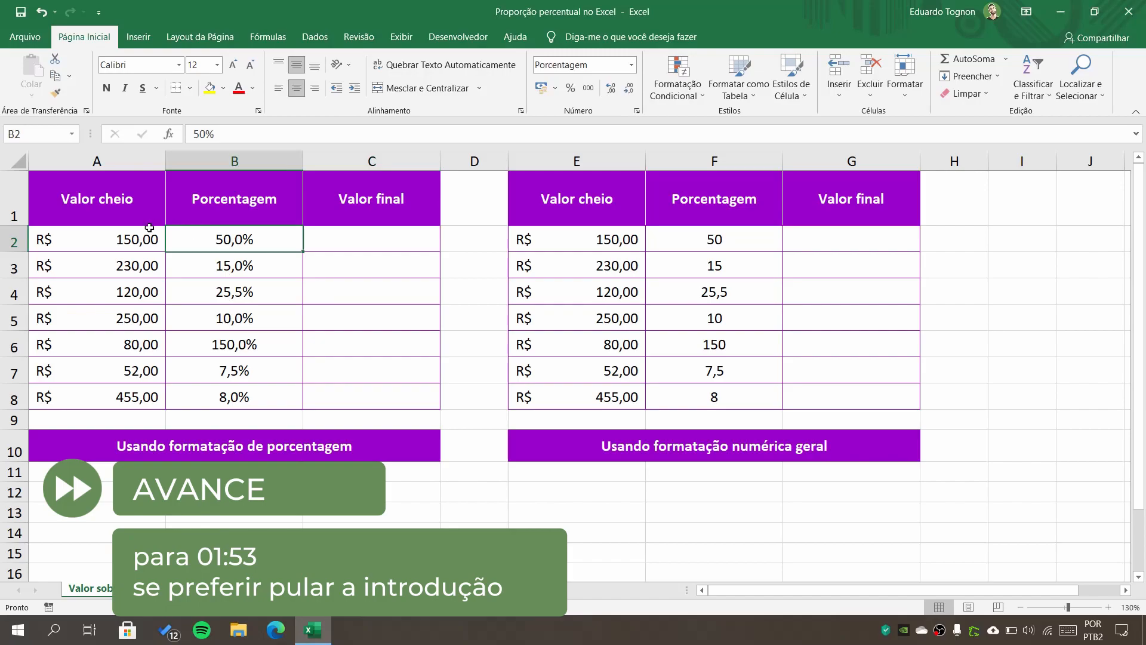
click(119, 240)
click(230, 268)
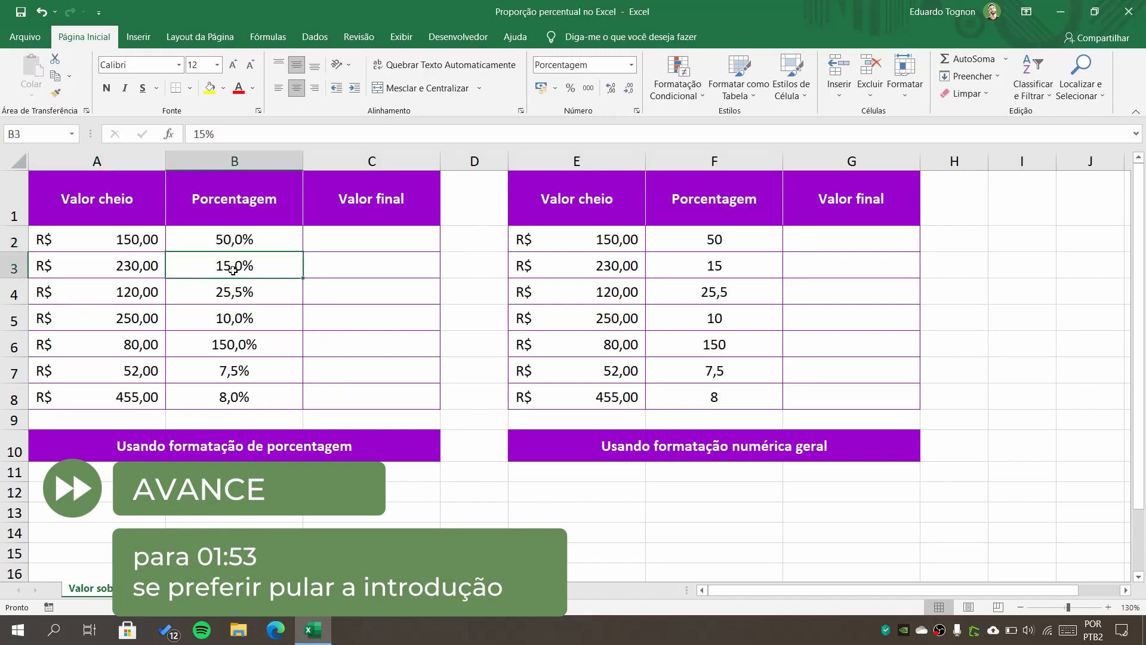
click(131, 262)
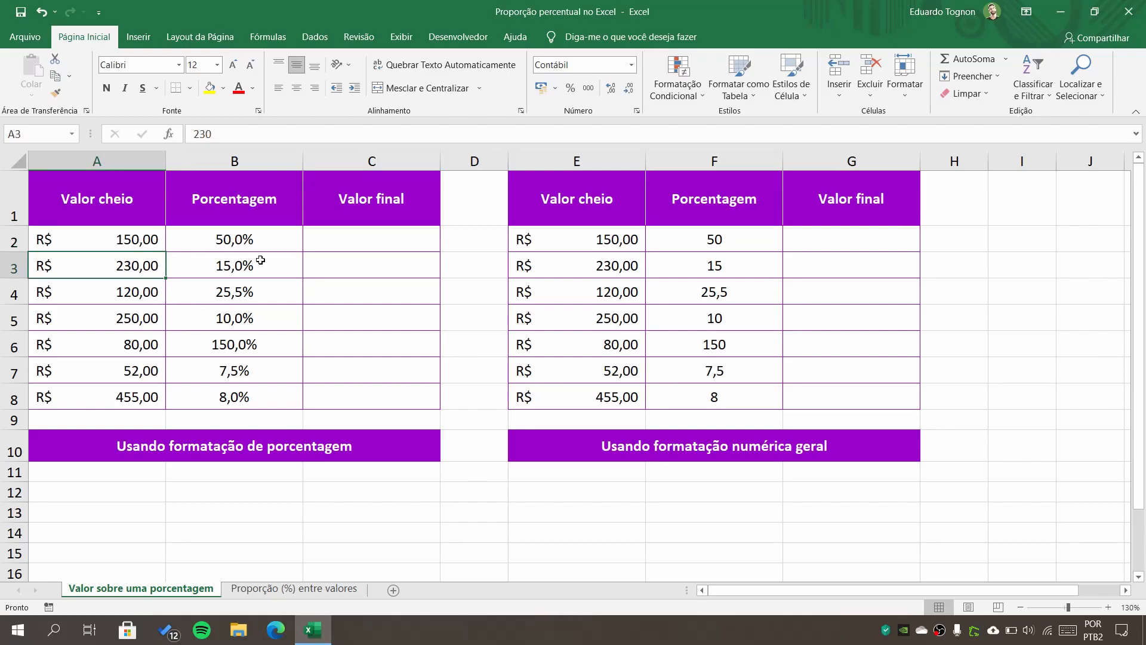
drag(276, 240, 273, 391)
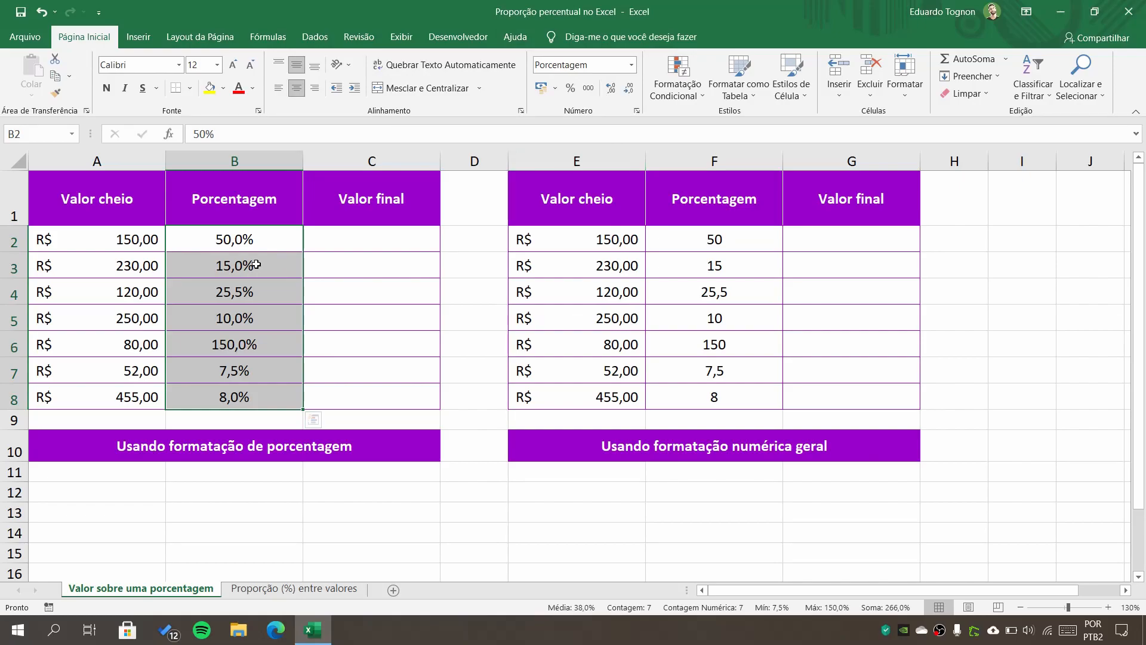
drag(728, 237, 727, 393)
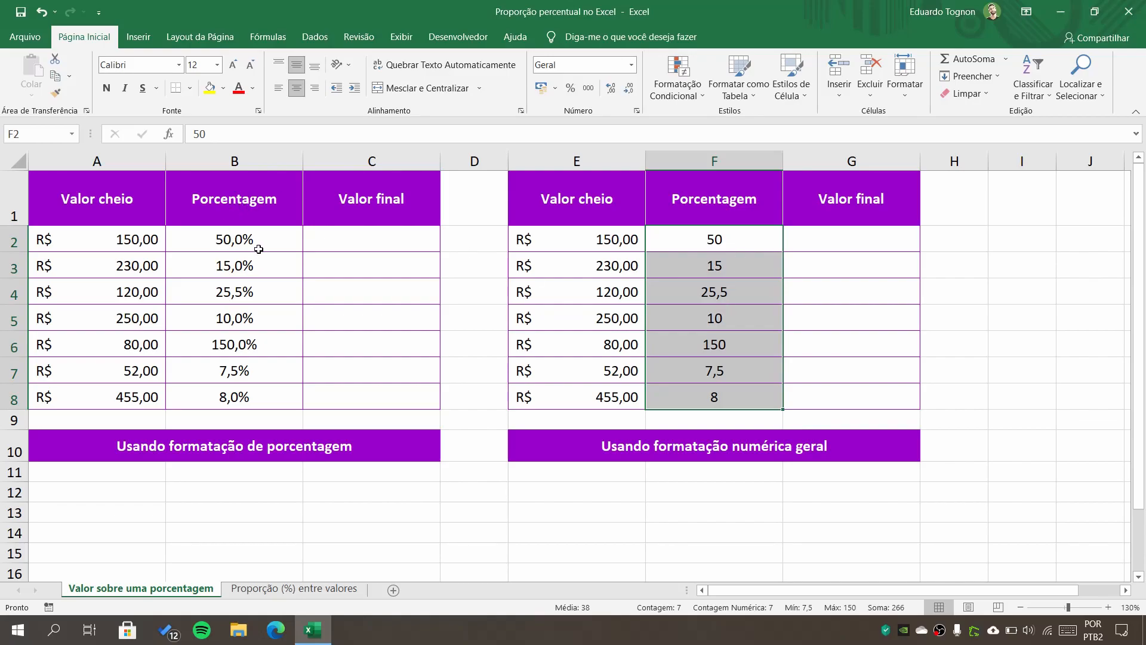
click(840, 247)
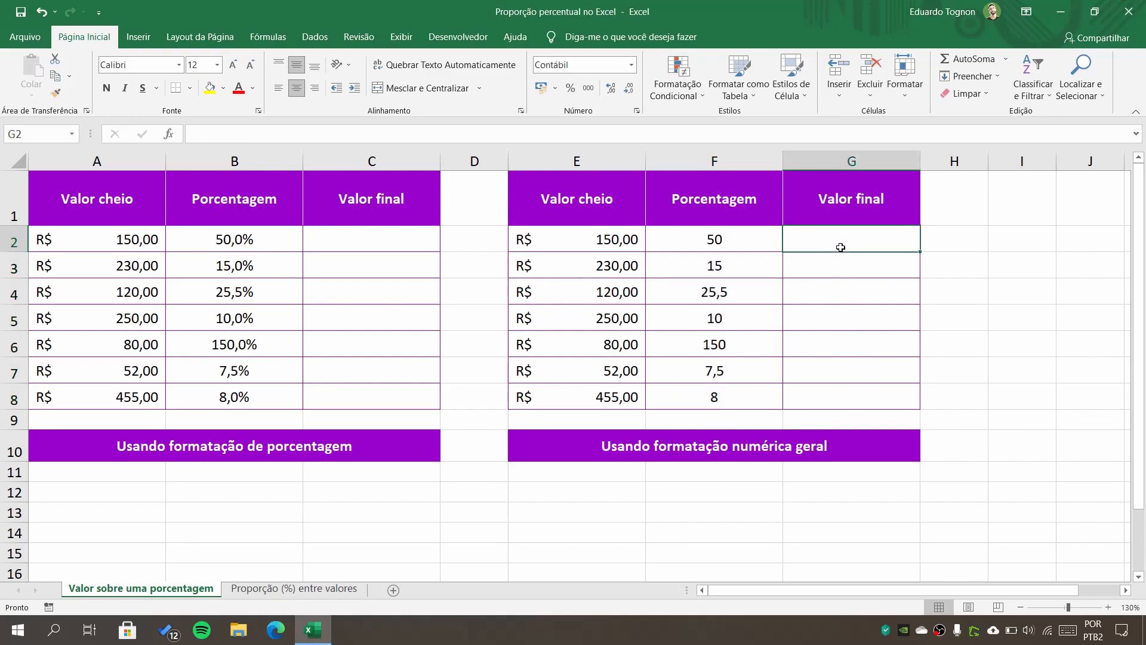
Examine the full values, proportional values and empty proportion columns in both tables of the "Proporção (%) entre valores" sheet.
click(284, 589)
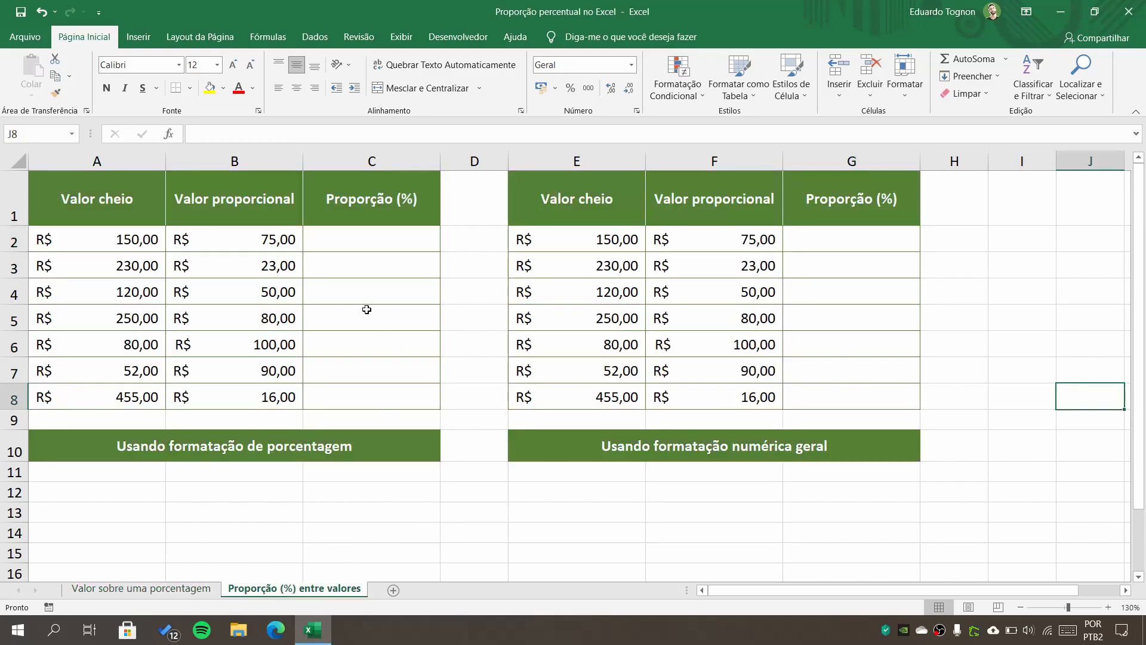
click(85, 241)
click(225, 243)
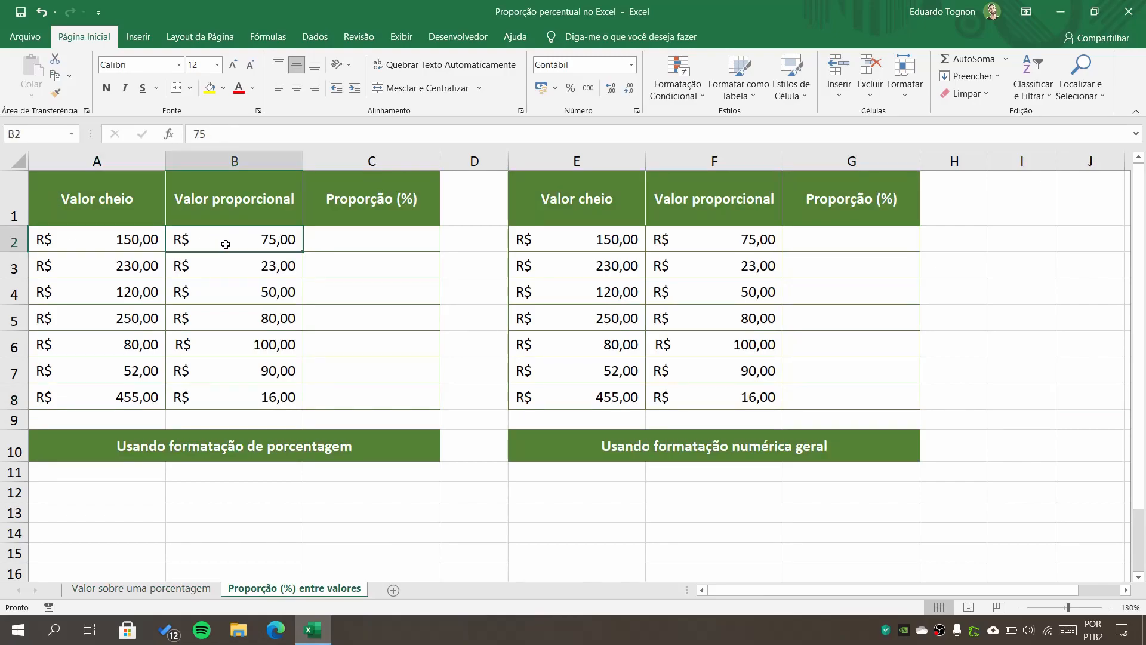
click(325, 236)
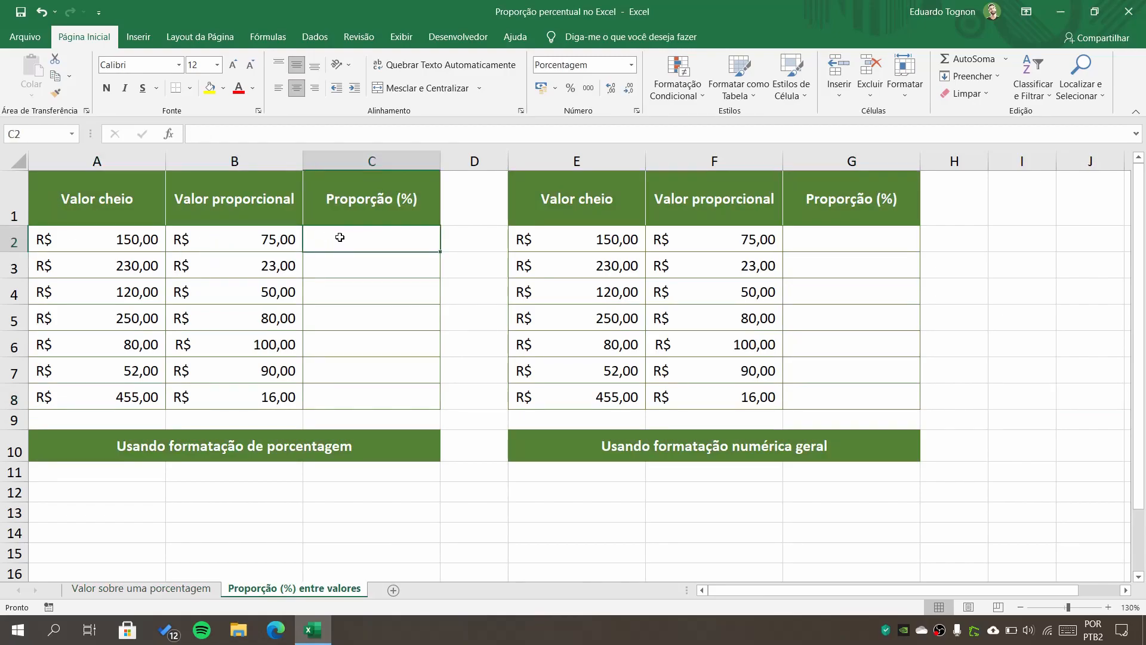
click(224, 233)
click(121, 237)
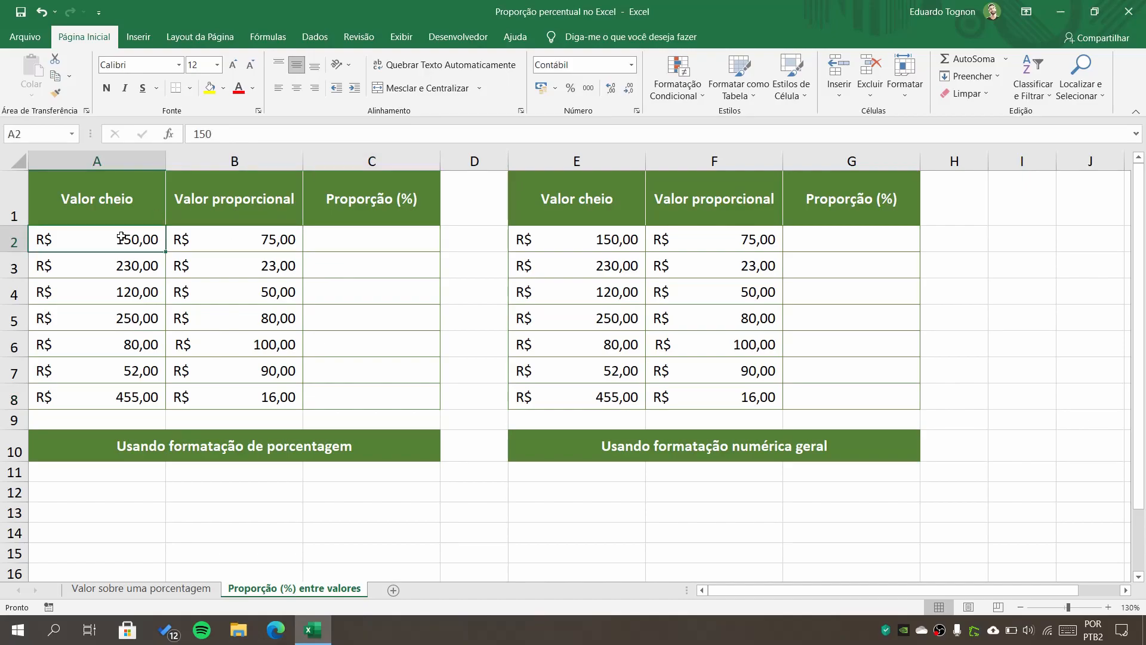
click(256, 249)
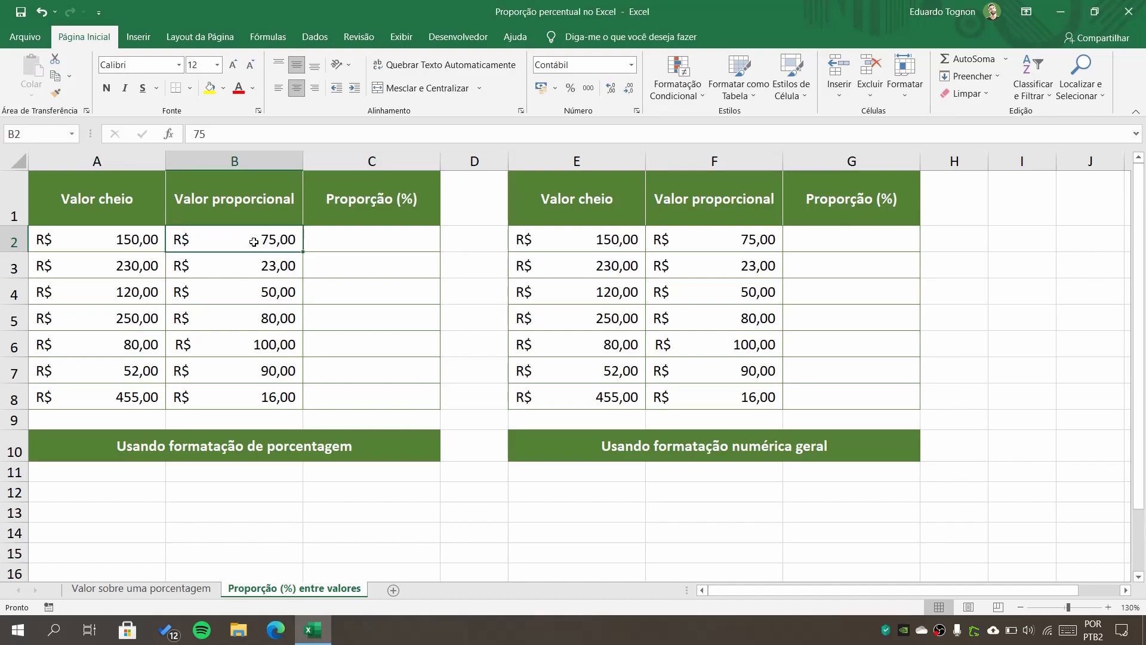
click(102, 233)
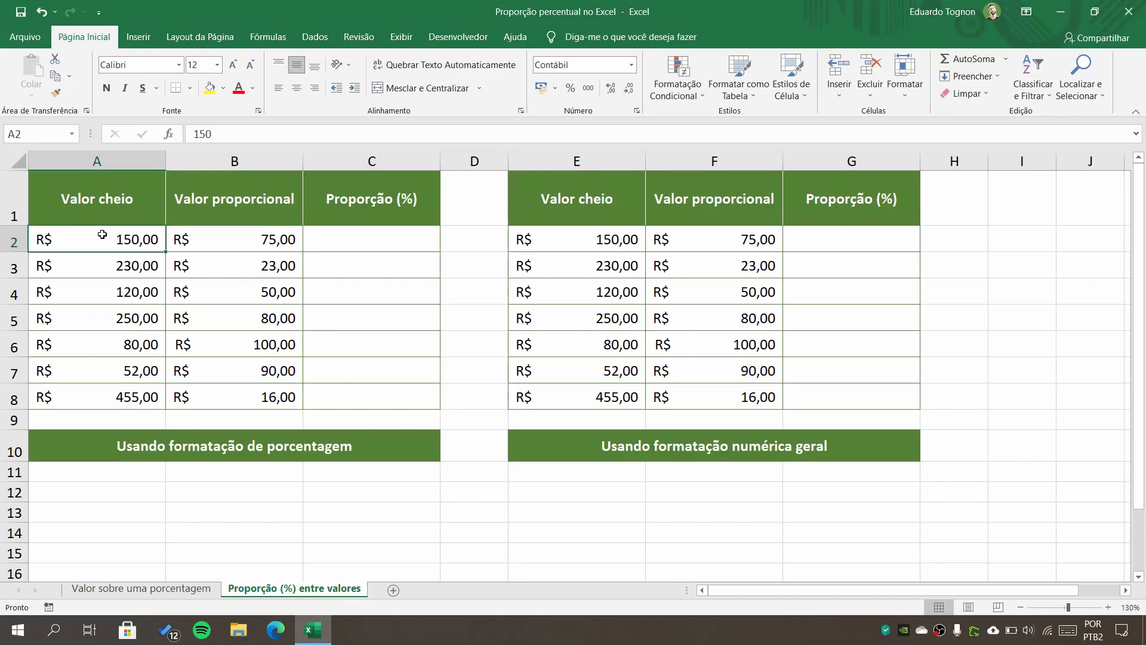
click(251, 268)
click(101, 263)
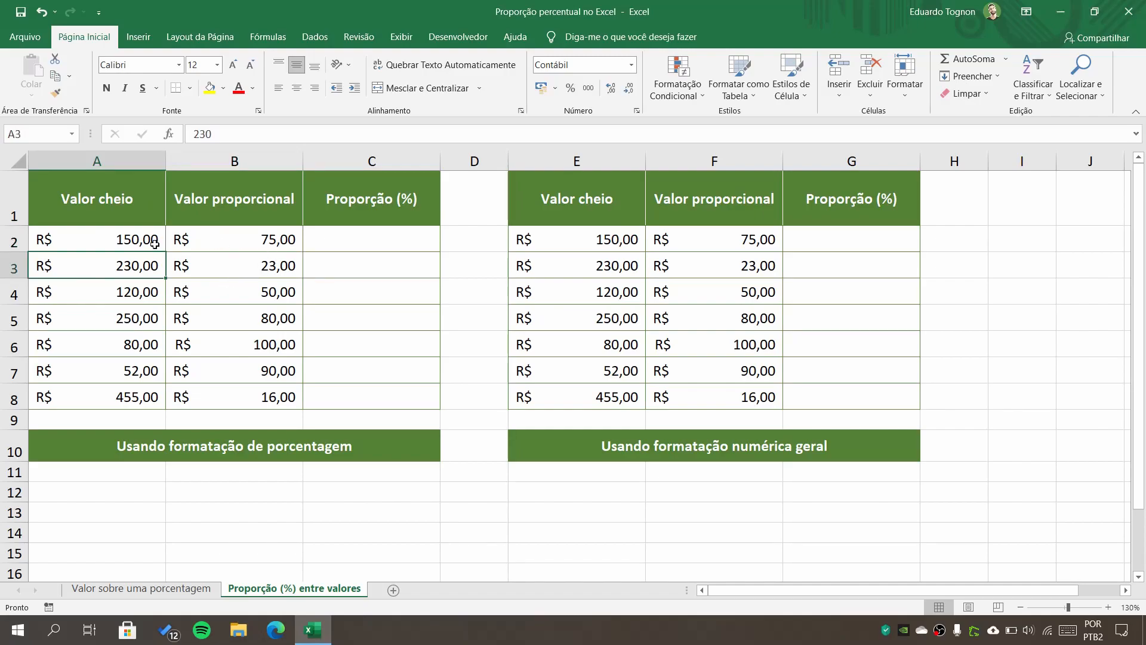
drag(374, 236, 379, 391)
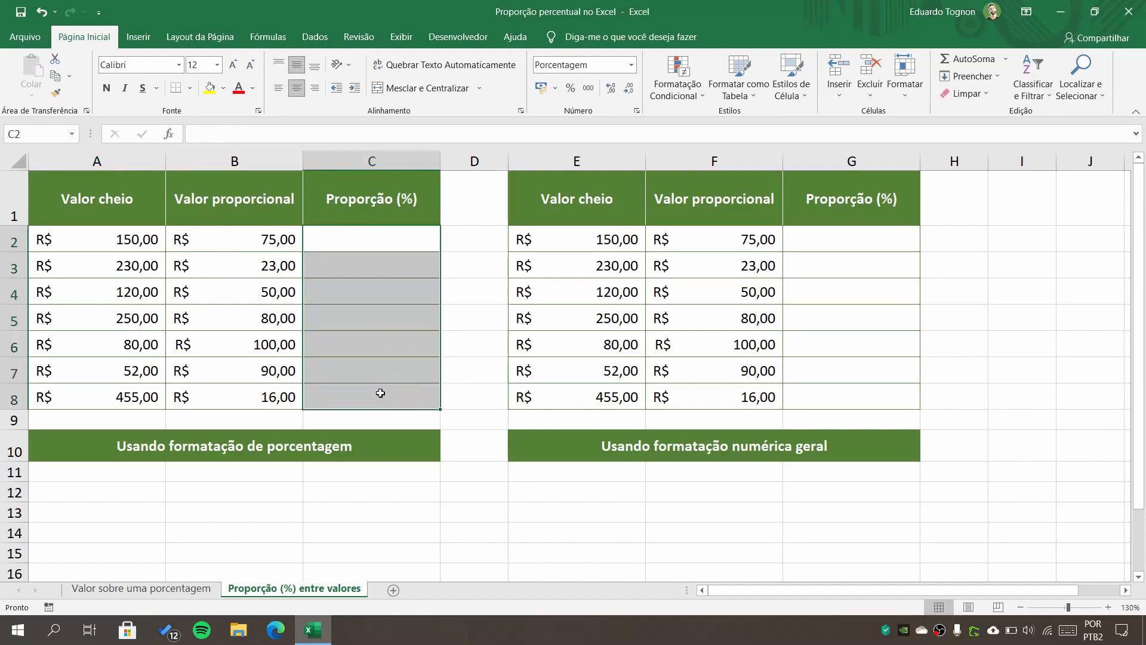
drag(822, 231, 837, 391)
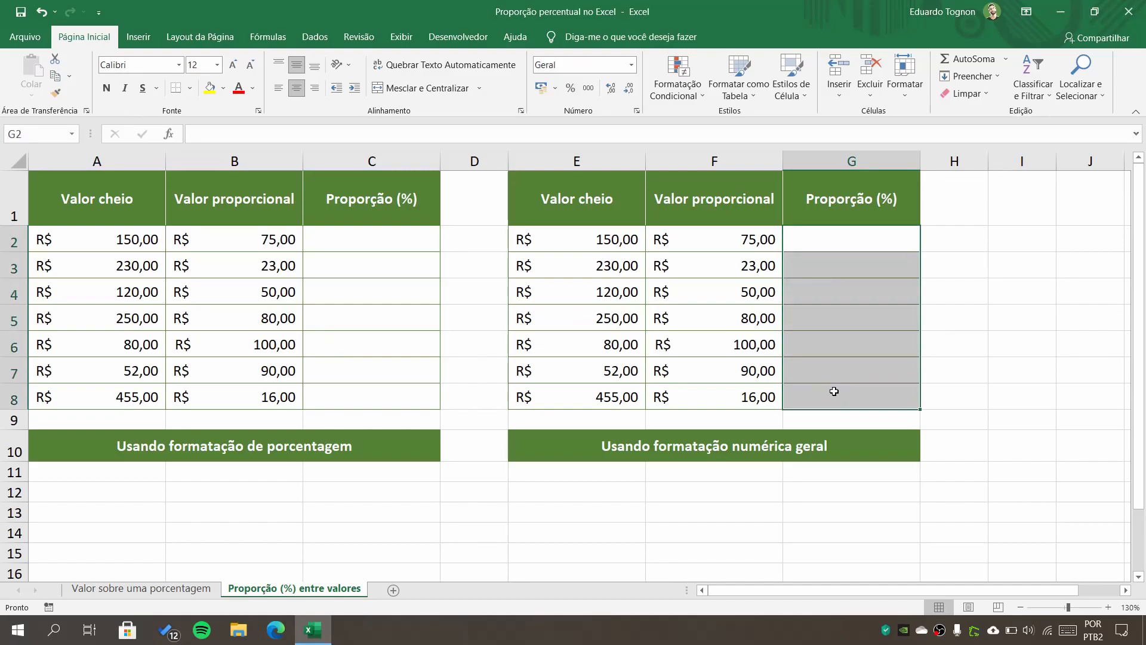
click(979, 393)
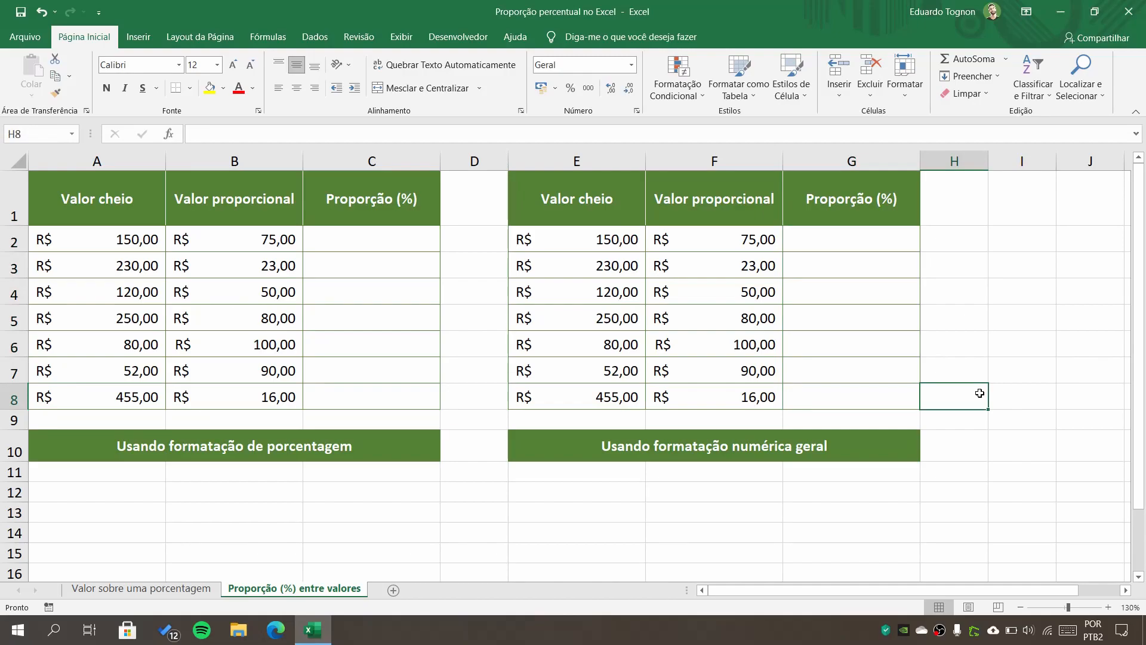
On the "Valor sobre uma porcentagem" sheet, set the number format of the percentages in B2:B8 to Geral.
click(169, 589)
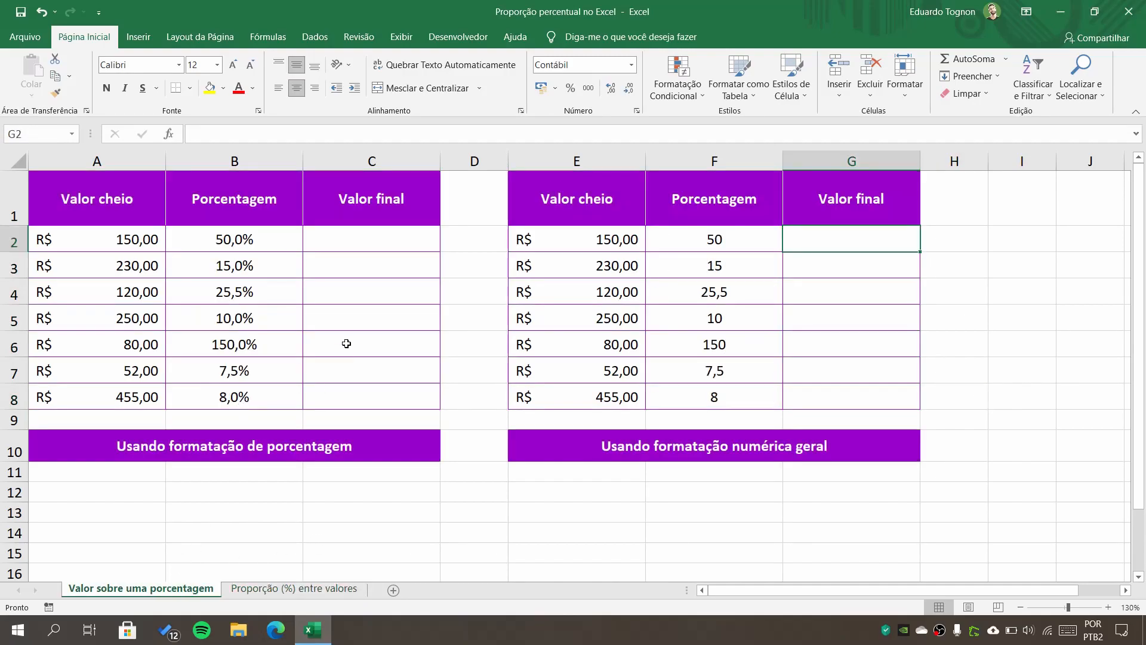
click(362, 238)
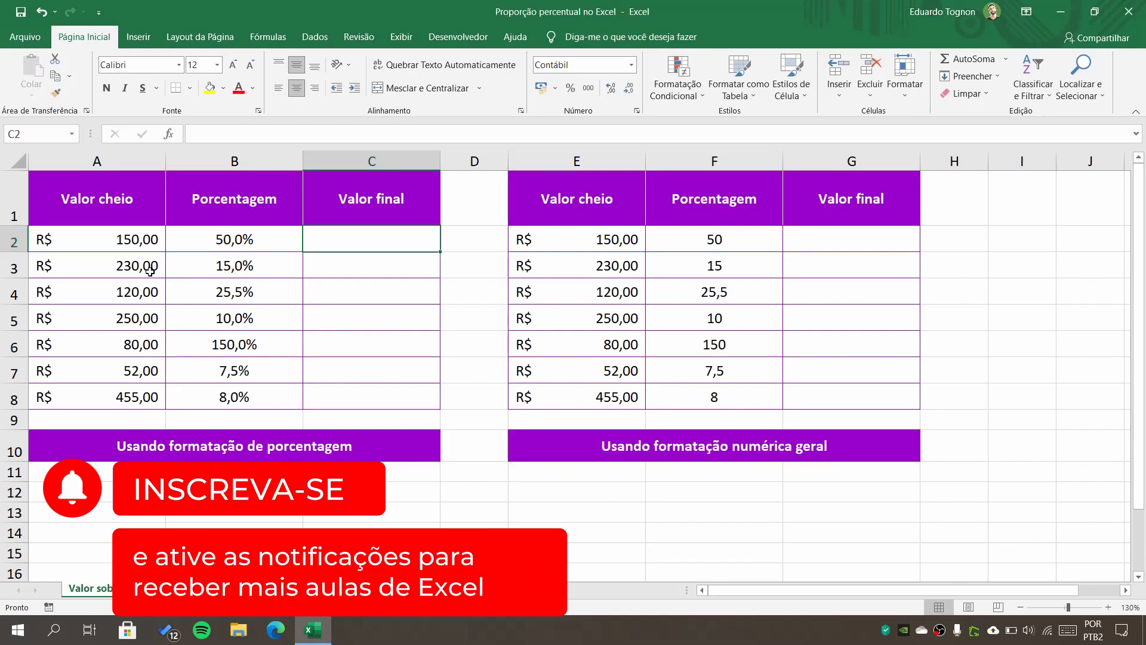
click(298, 237)
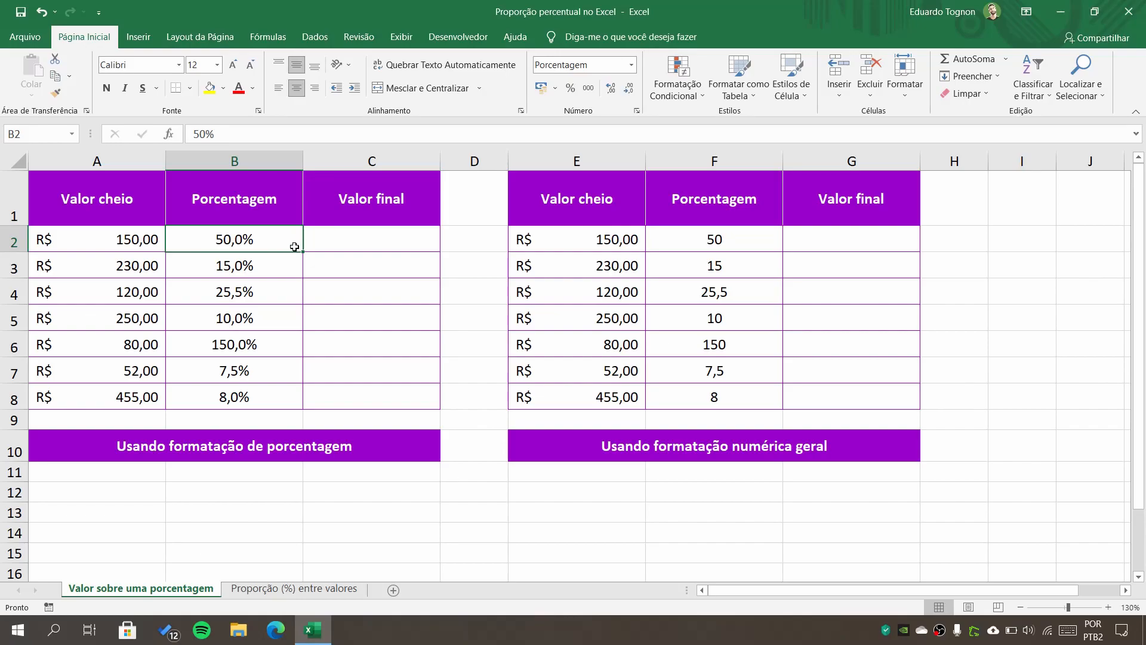
drag(270, 238, 287, 402)
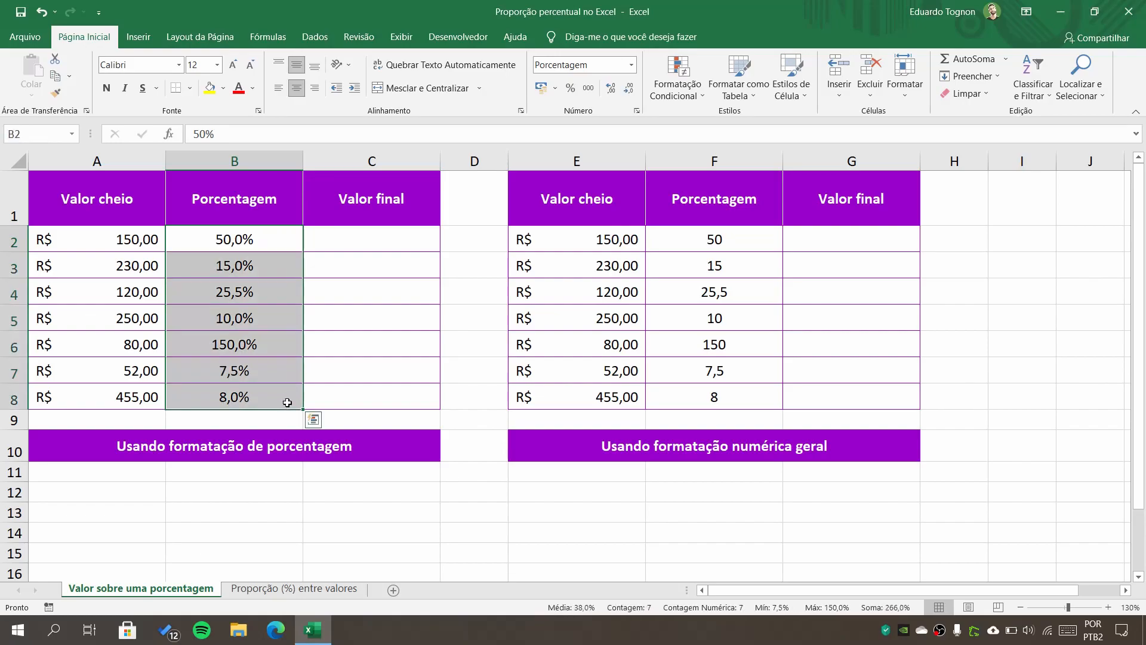
click(630, 64)
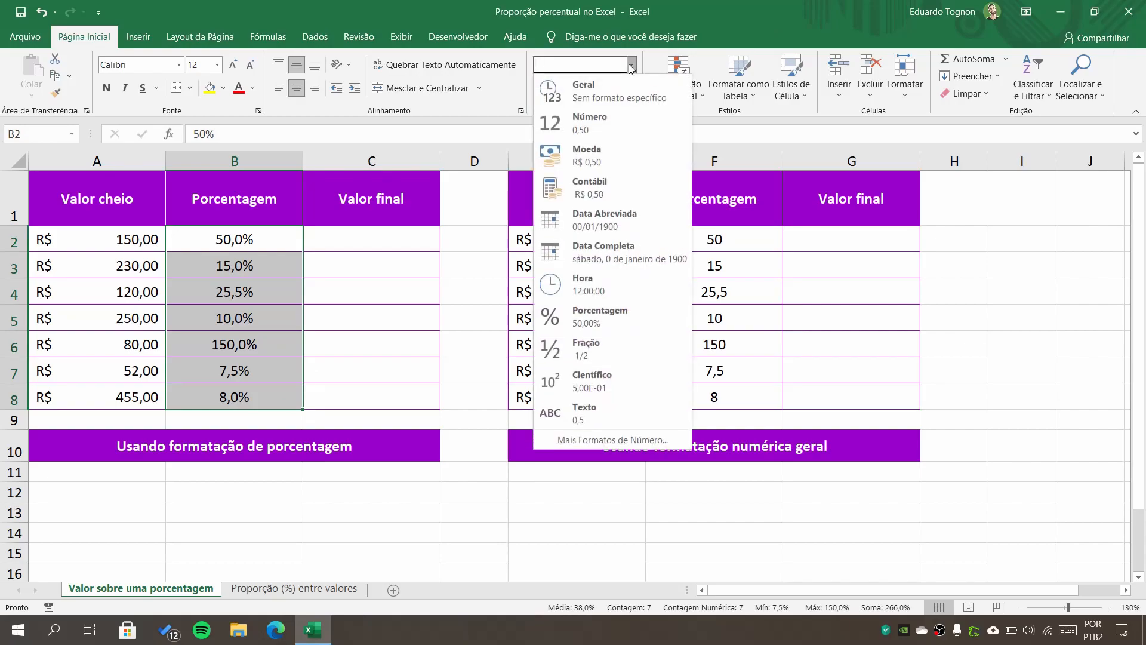
click(578, 93)
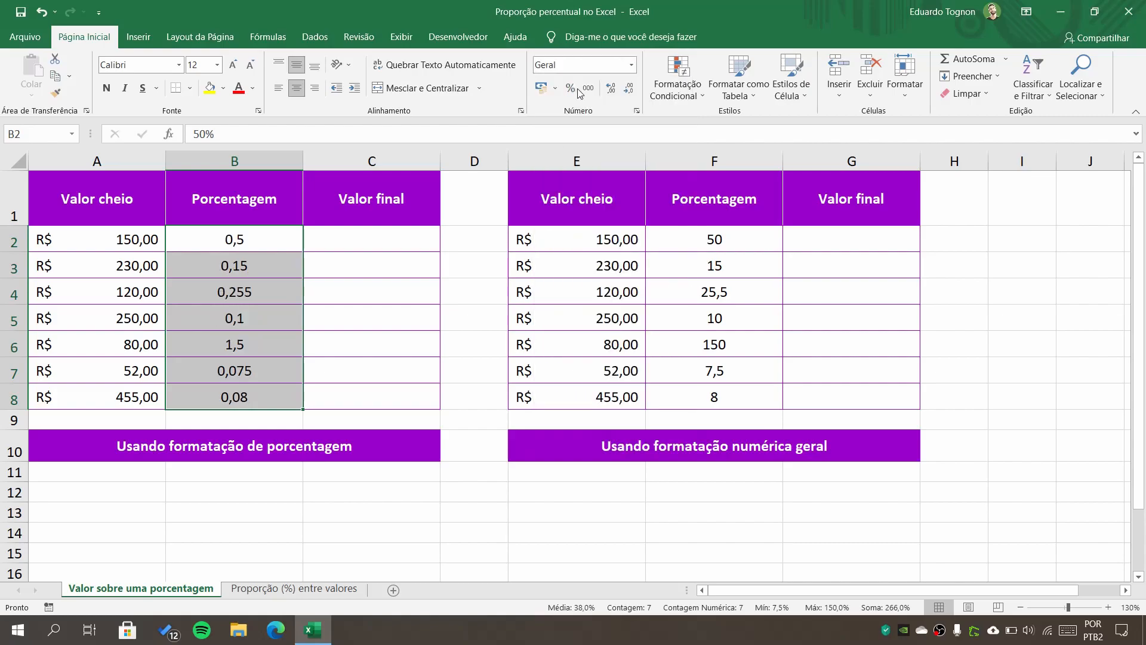
Examine the underlying decimal values in B2:B5 and compare B2 with the full value in A2 and the final-value cell C2.
click(265, 235)
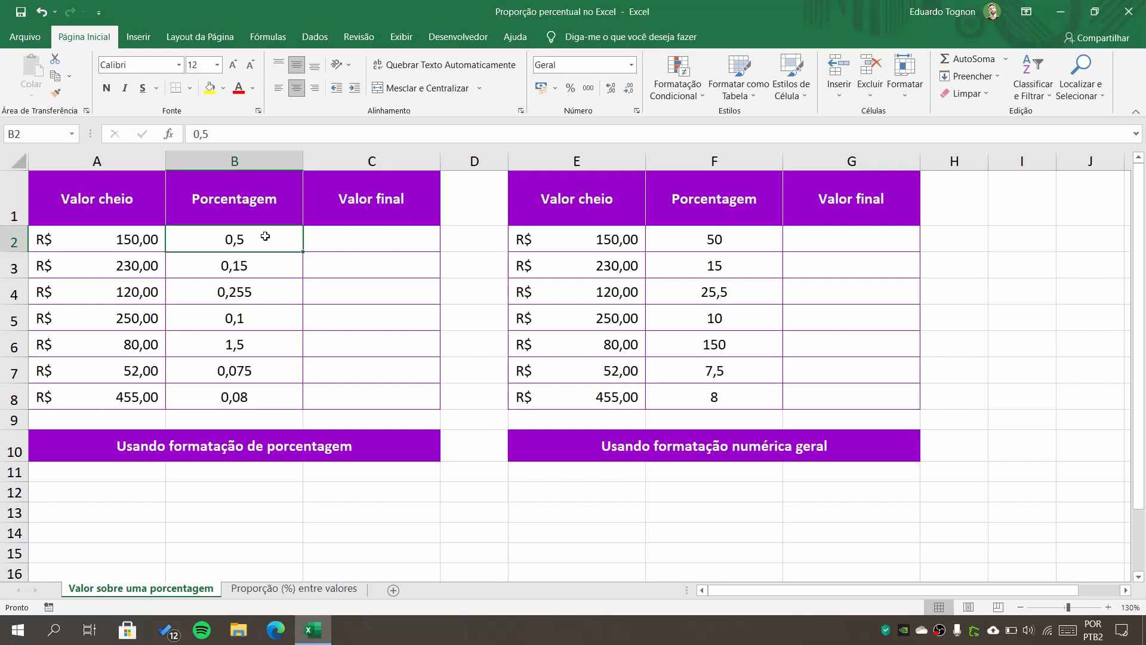
click(268, 265)
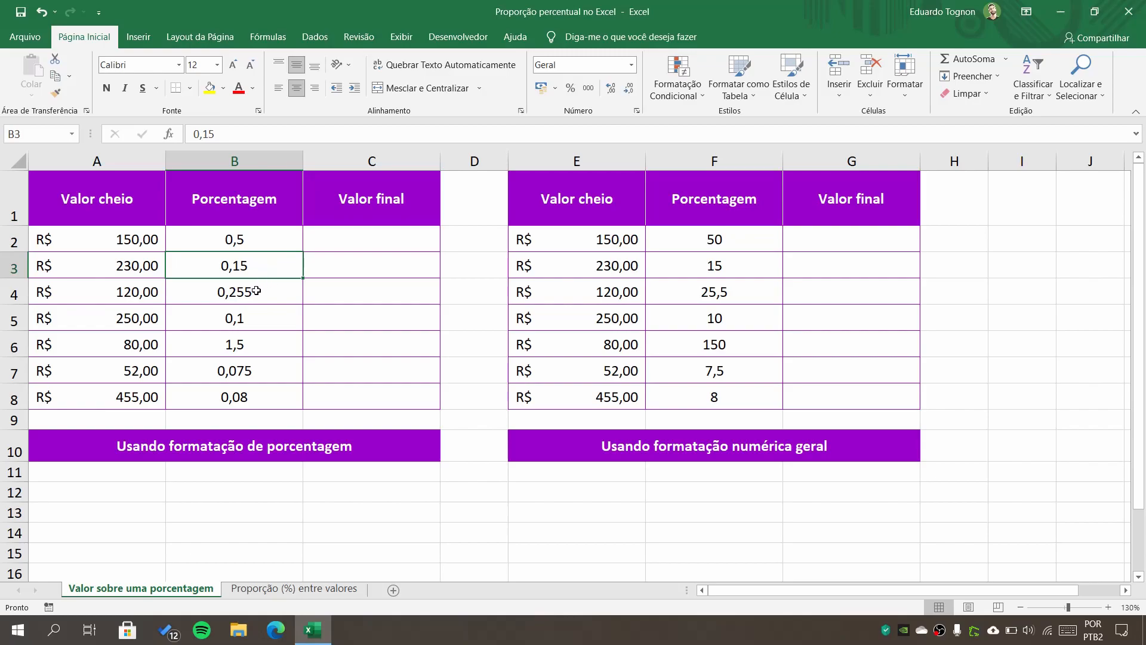
click(260, 289)
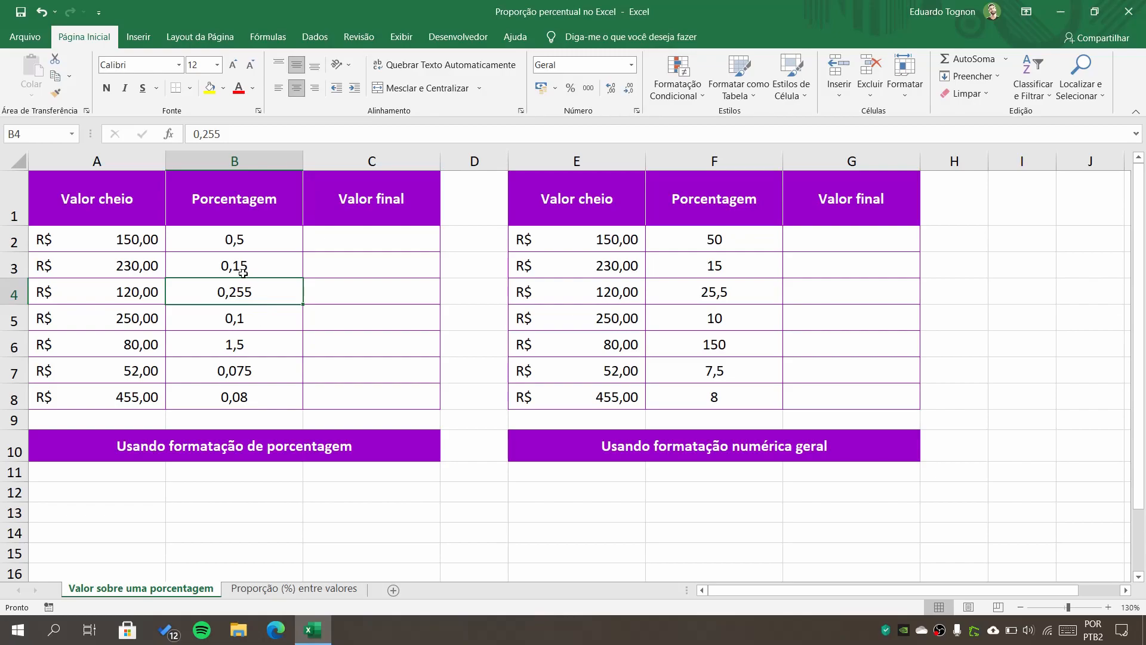
click(253, 322)
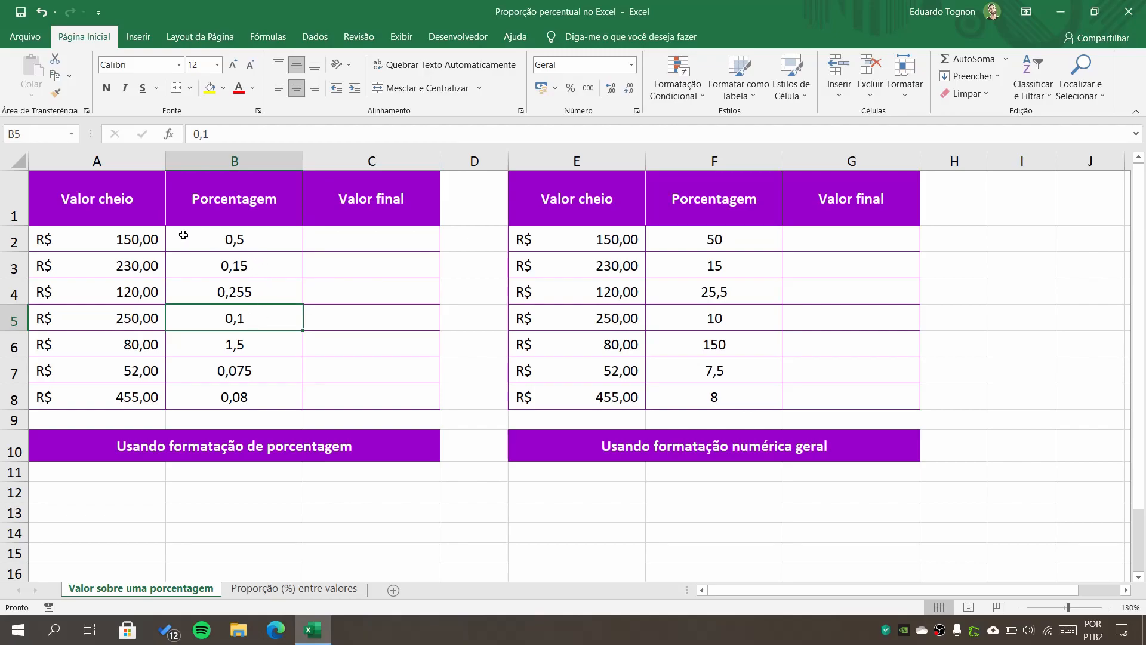
click(131, 239)
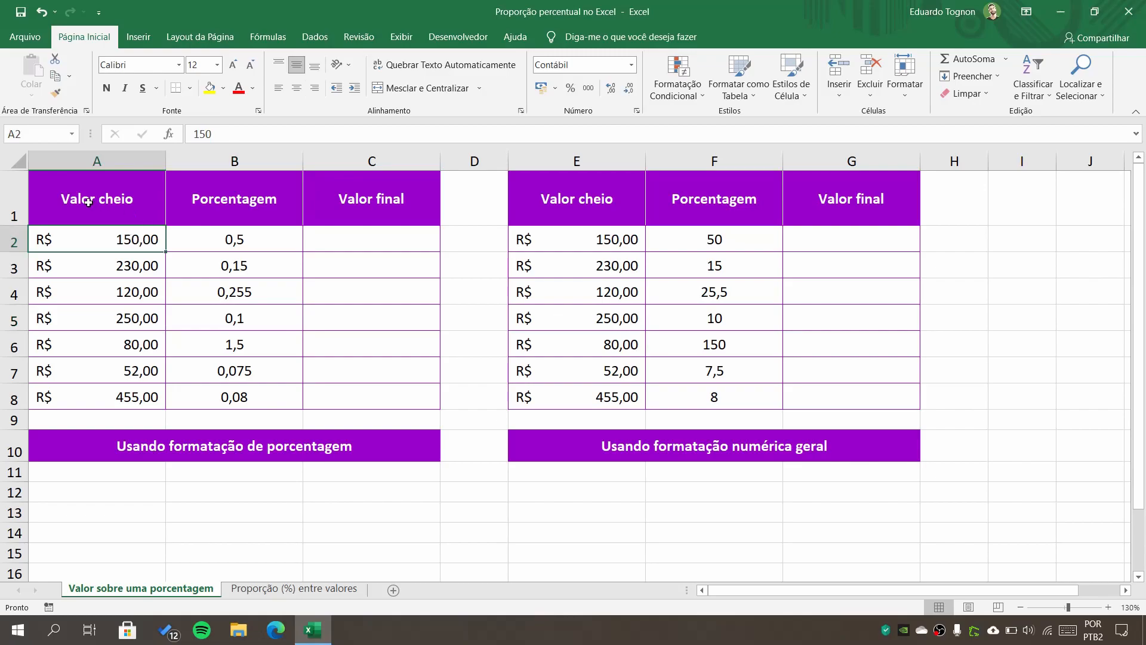
click(231, 243)
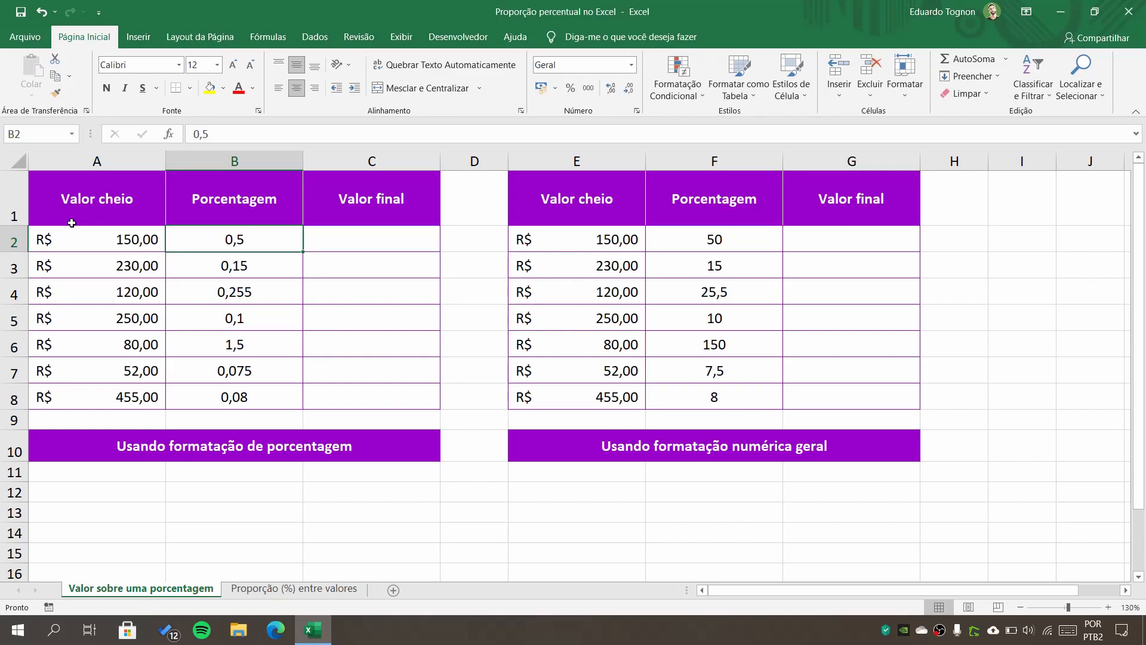
click(146, 246)
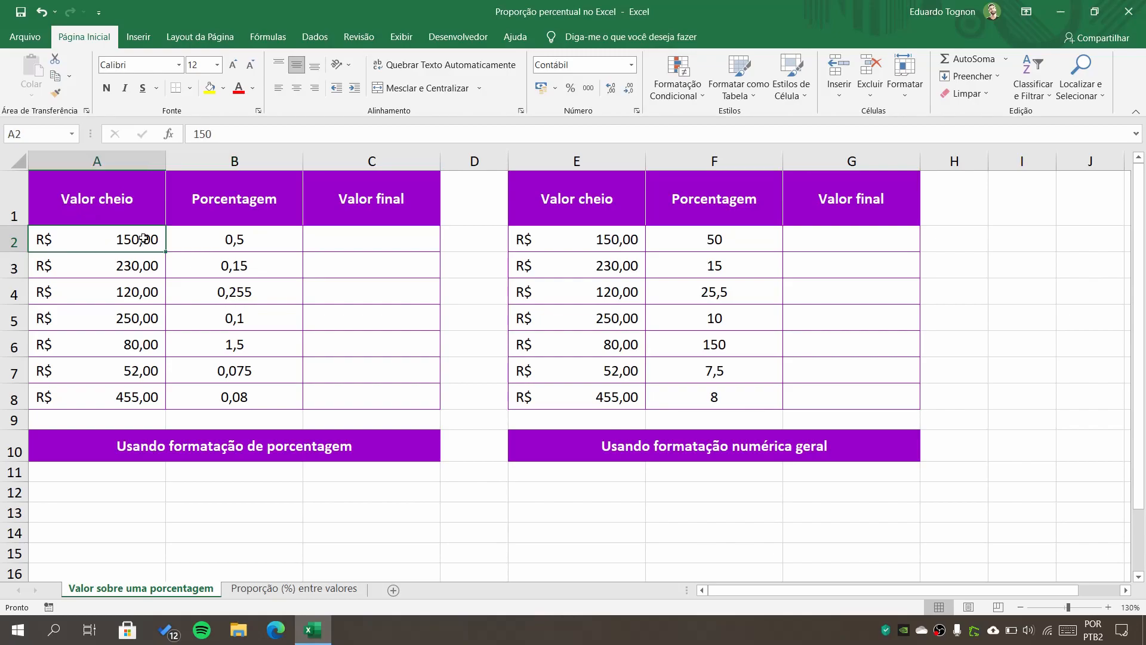
click(218, 243)
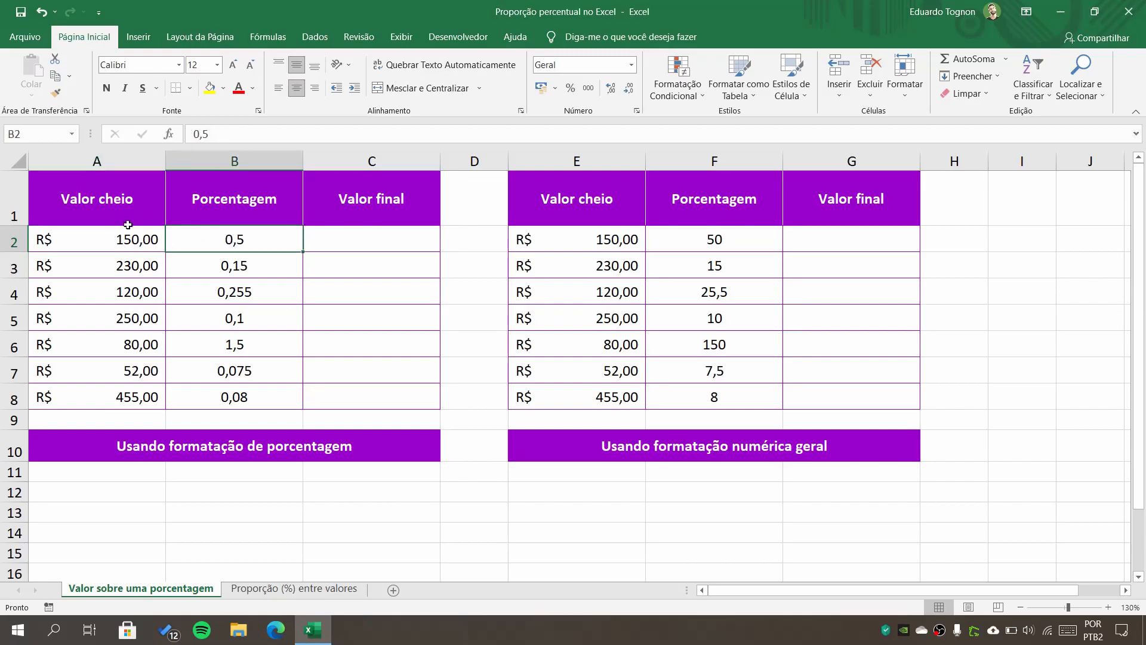
click(355, 247)
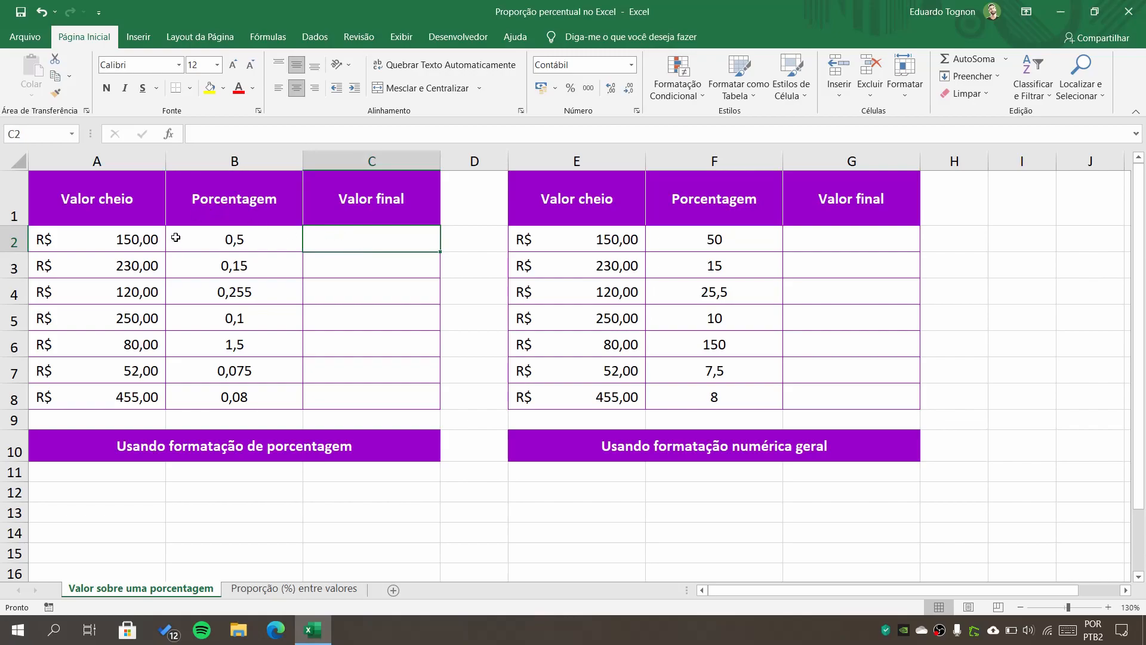
click(237, 243)
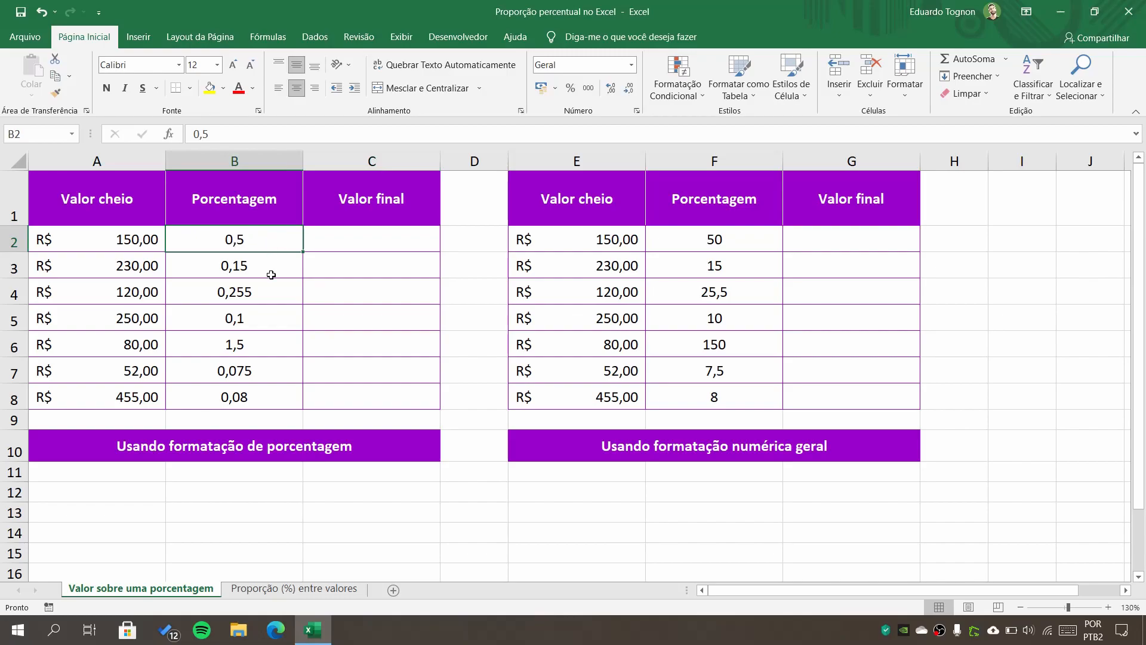
Apply the percentage number format to the Porcentagem values in B2:B8 and check the rounded value in B4.
drag(256, 240, 283, 409)
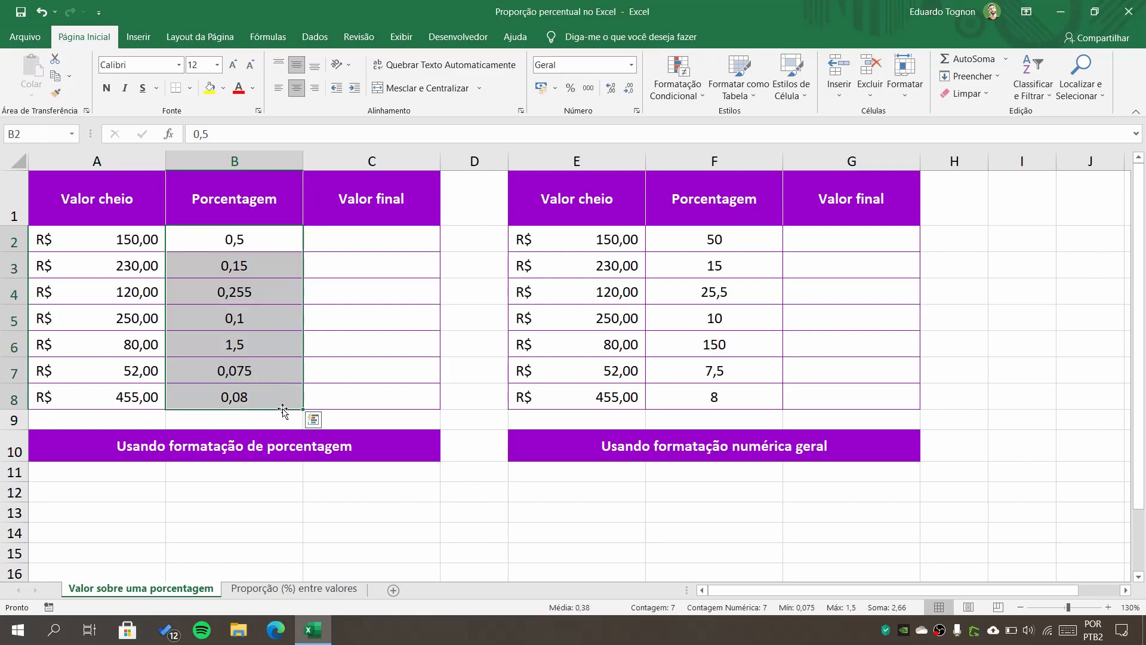
click(249, 229)
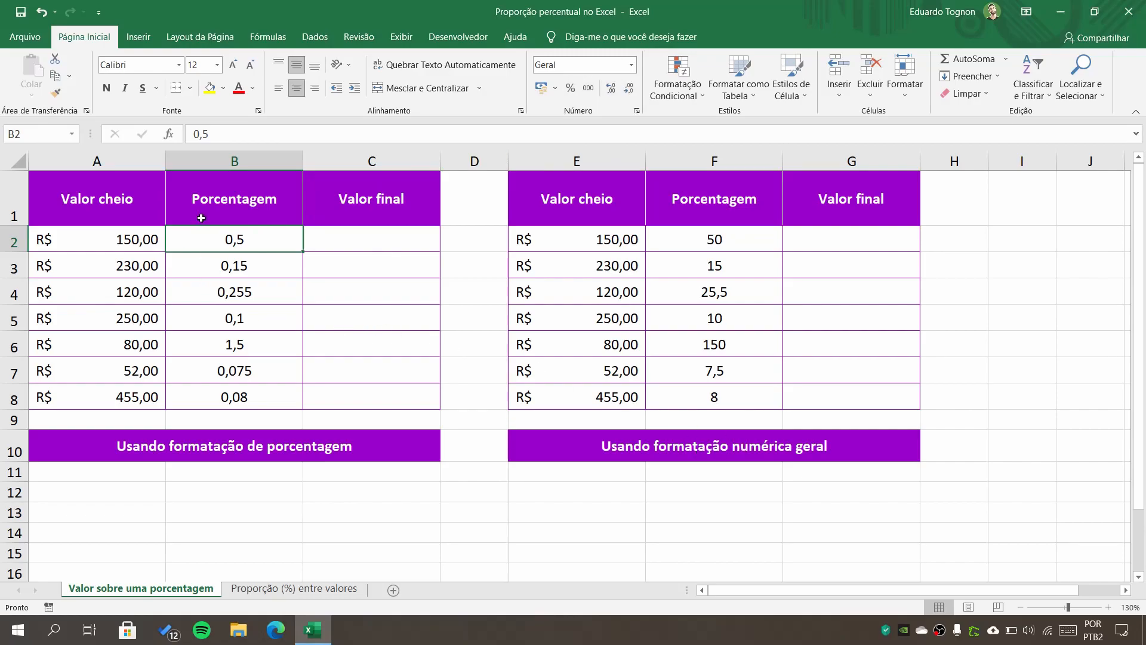
drag(258, 240, 259, 397)
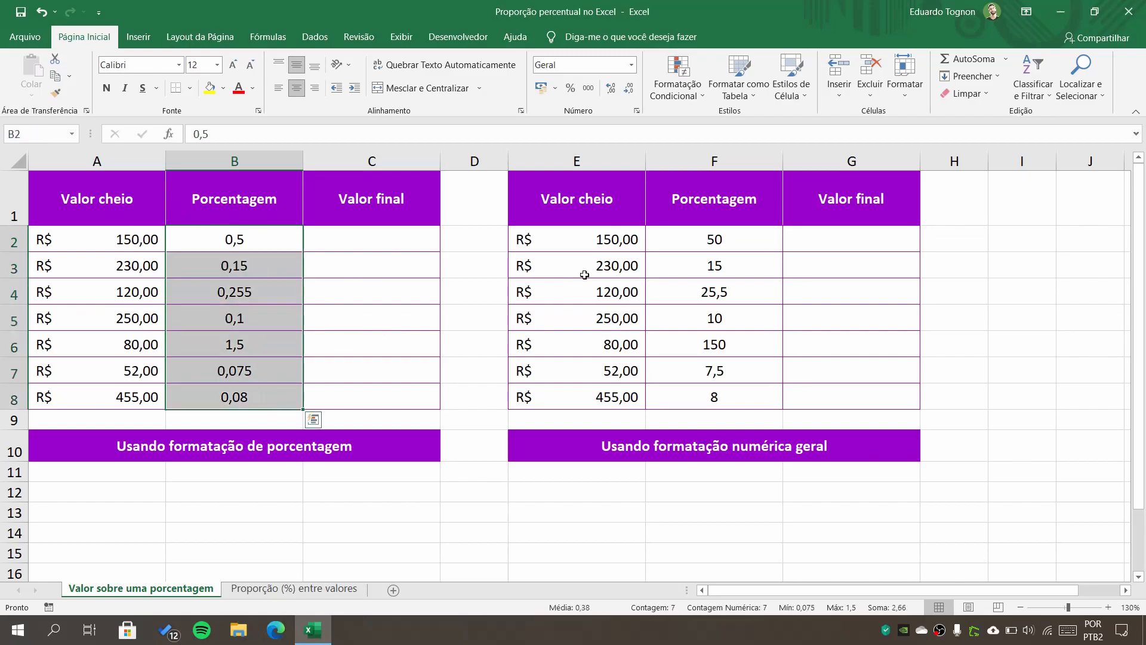
click(574, 90)
click(271, 240)
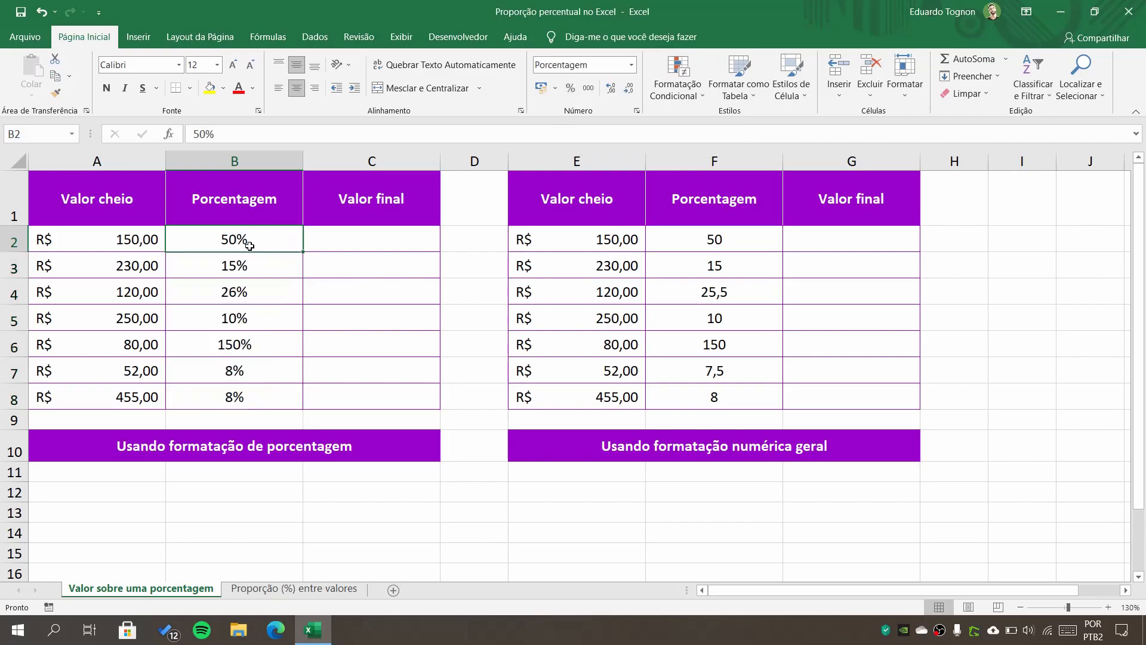
click(236, 287)
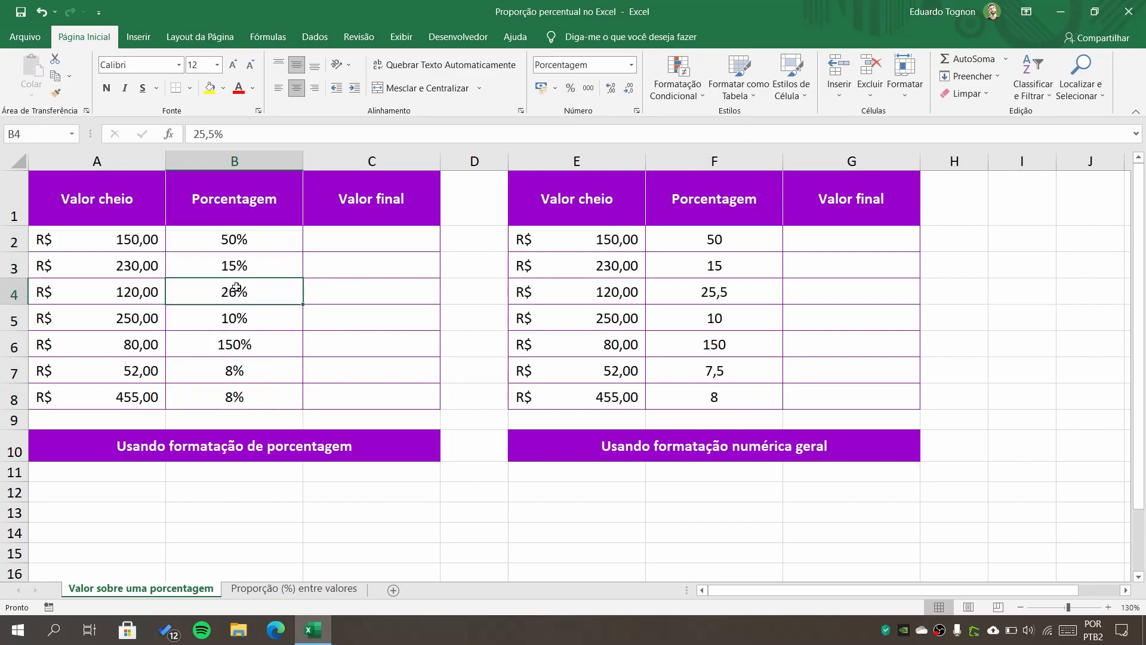
Enter 25 in the percentage-formatted cell B2, and undo that entry.
click(247, 239)
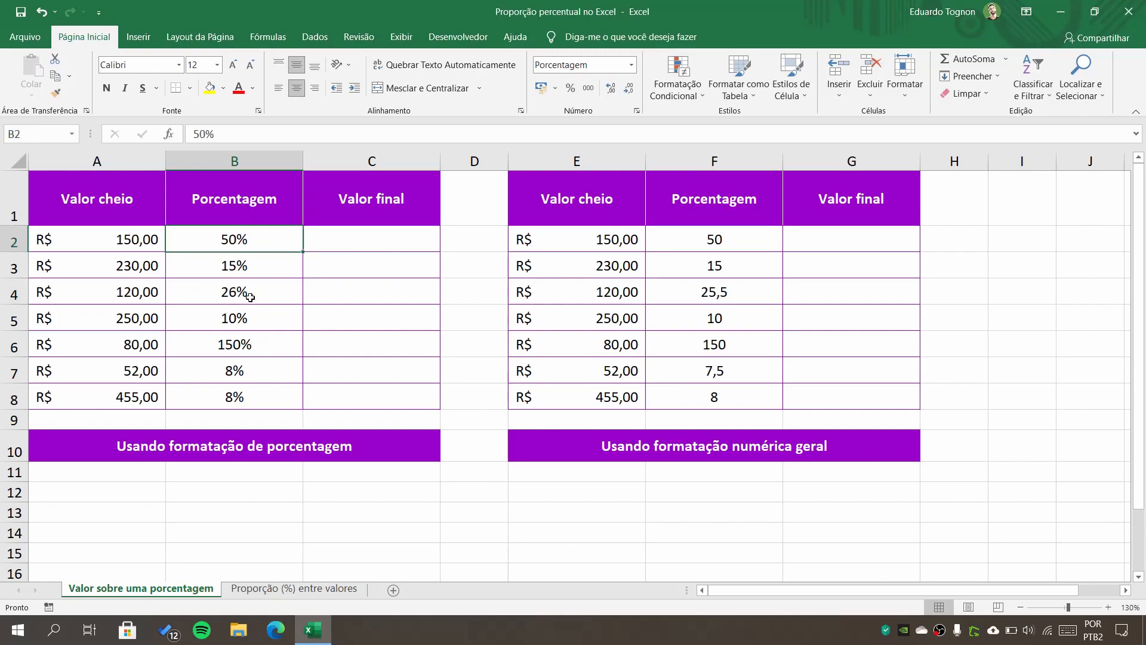
text(25)
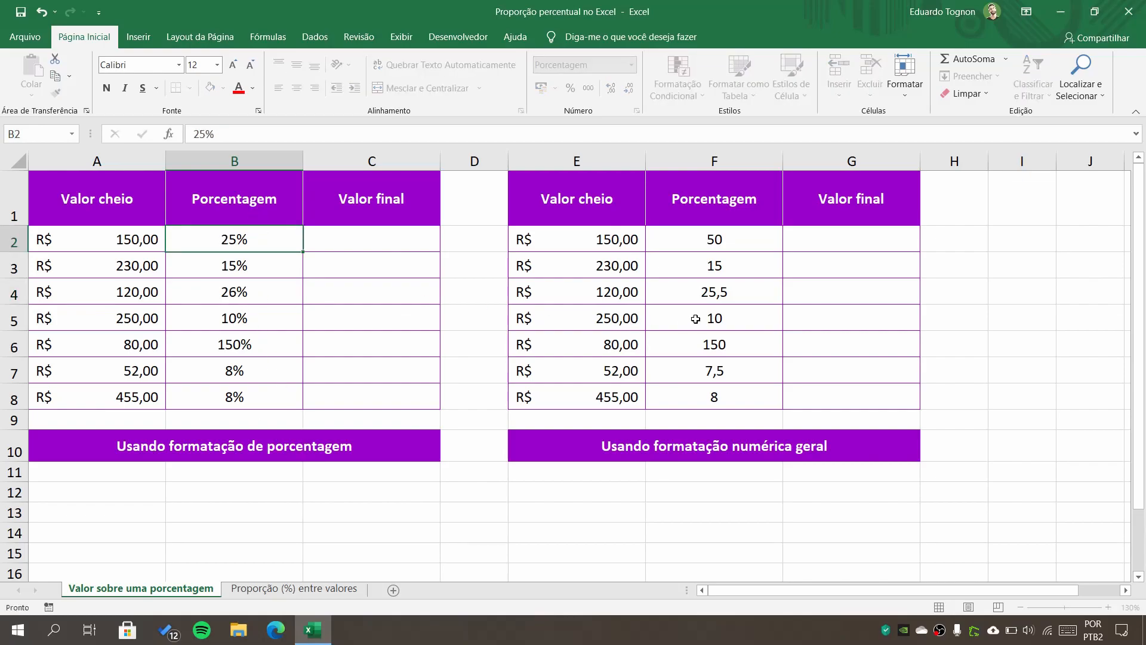
key(Return)
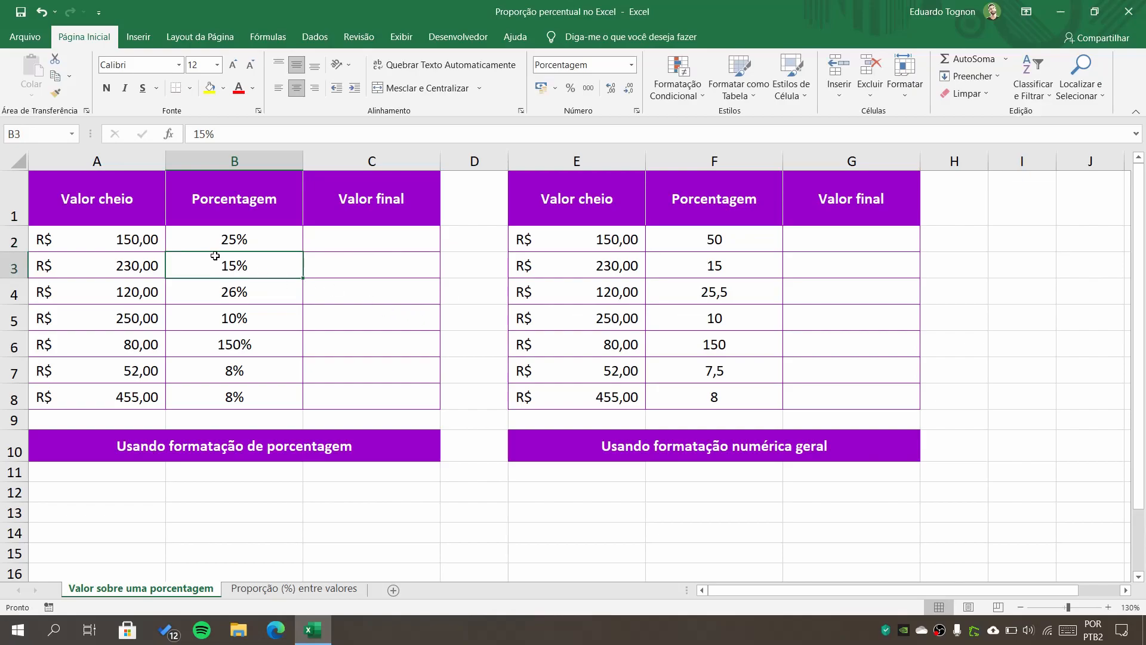
click(244, 237)
key(ctrl+z)
Set the number format of the percentages in B2:B8 back to Geral.
drag(244, 238, 271, 396)
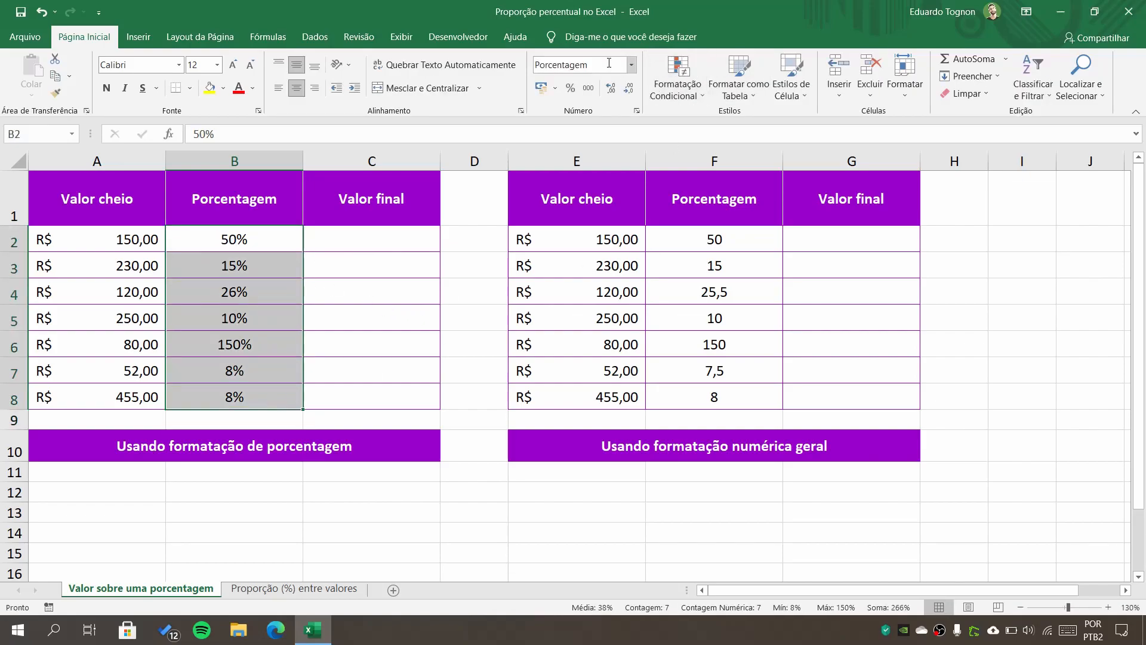
click(630, 70)
click(601, 85)
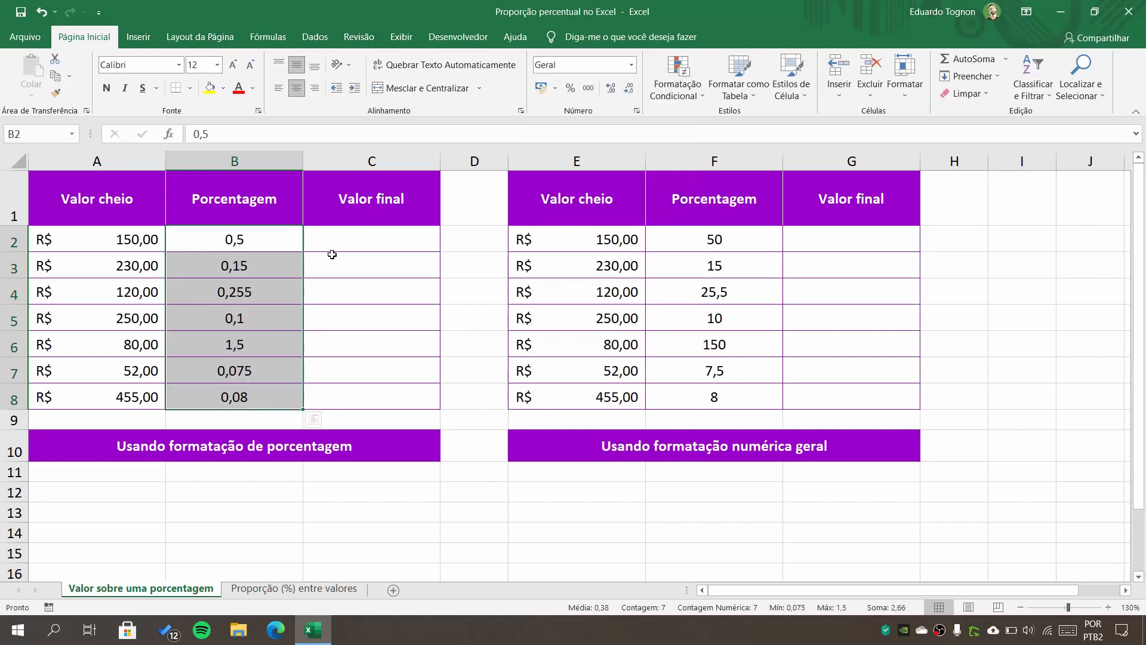
click(324, 259)
Enter 50 in B2 and 15 in B3 while the cells use the Geral format.
click(247, 234)
text(50)
key(Return)
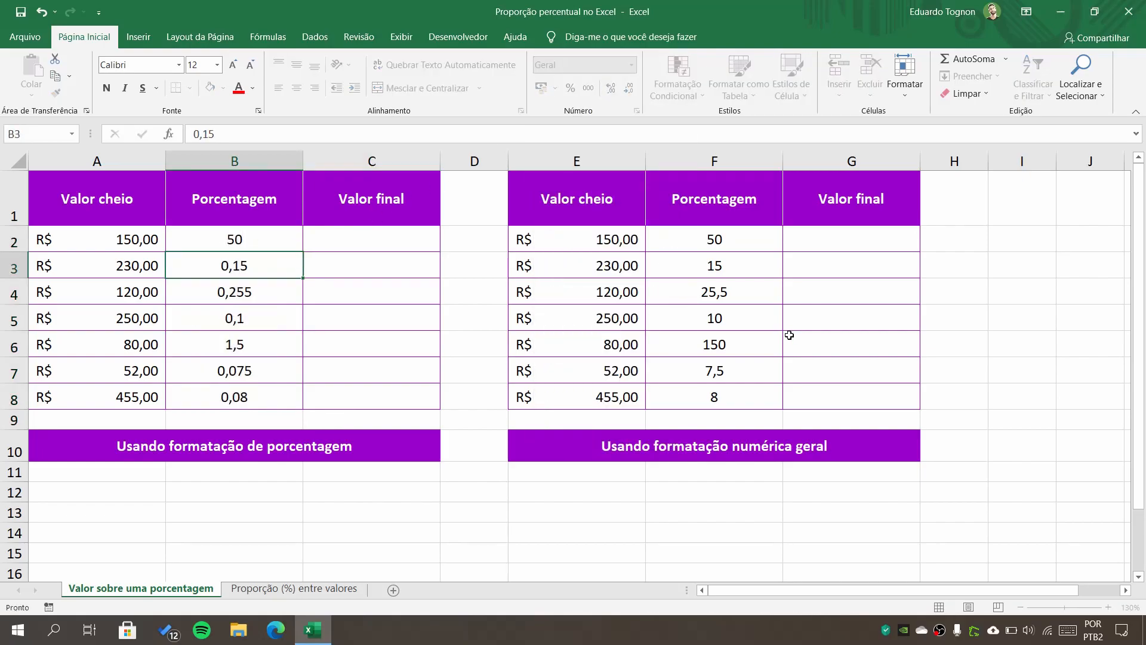
text(15)
key(Return)
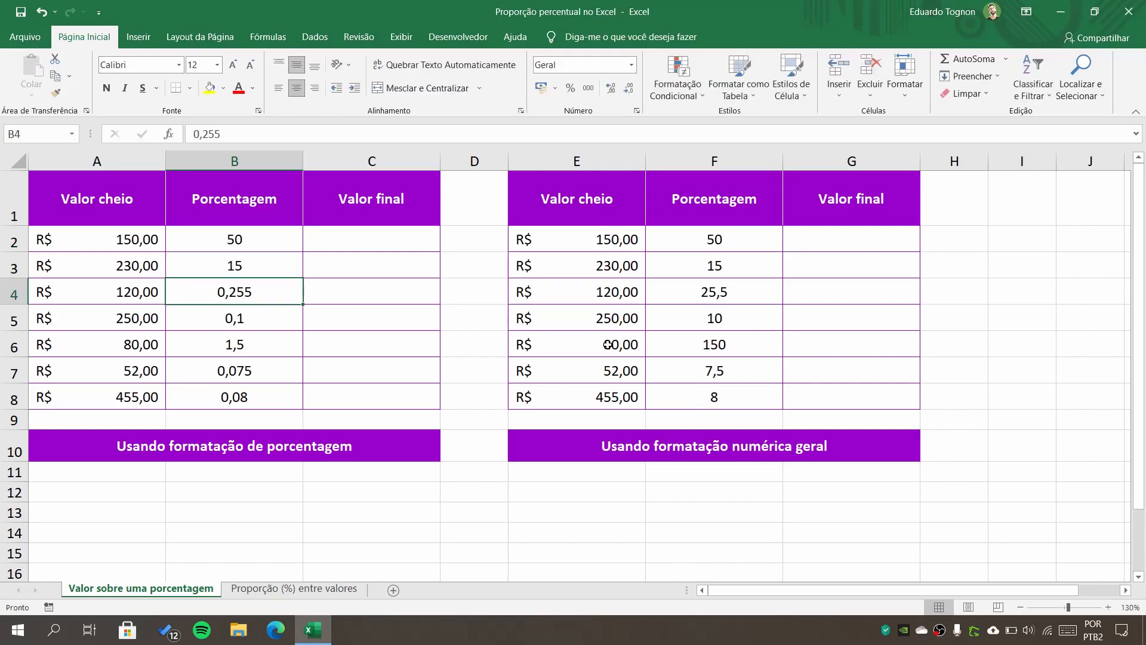
Apply the percentage number format to B2:B3, and extend it to all the percentages in B2:B8.
click(258, 234)
drag(259, 234, 253, 257)
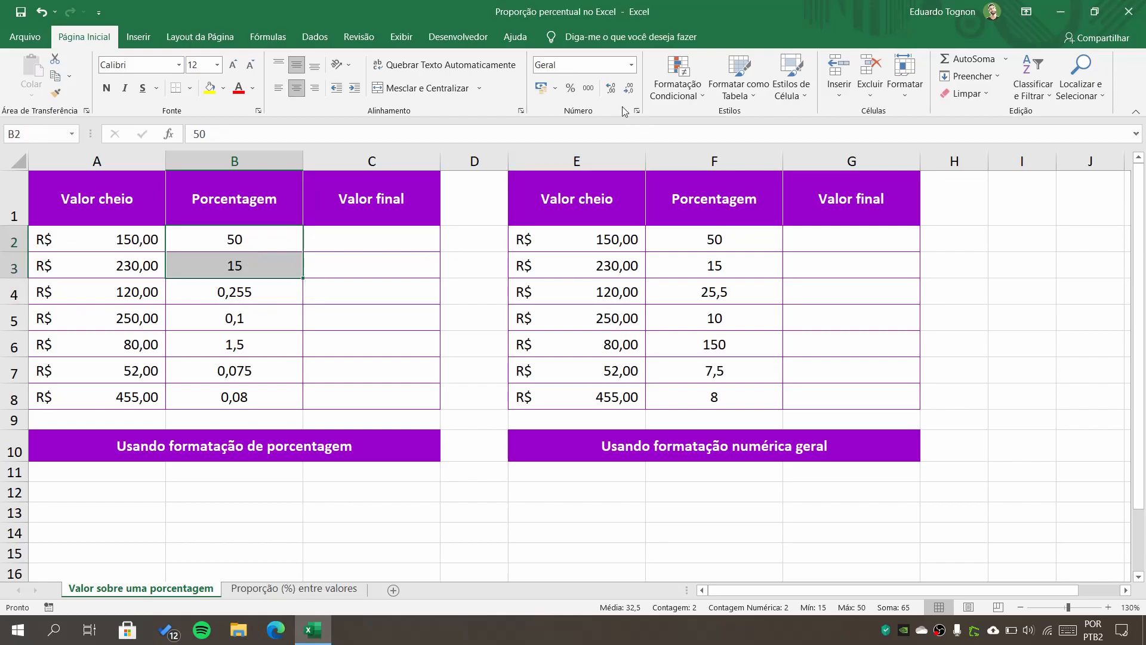
click(569, 89)
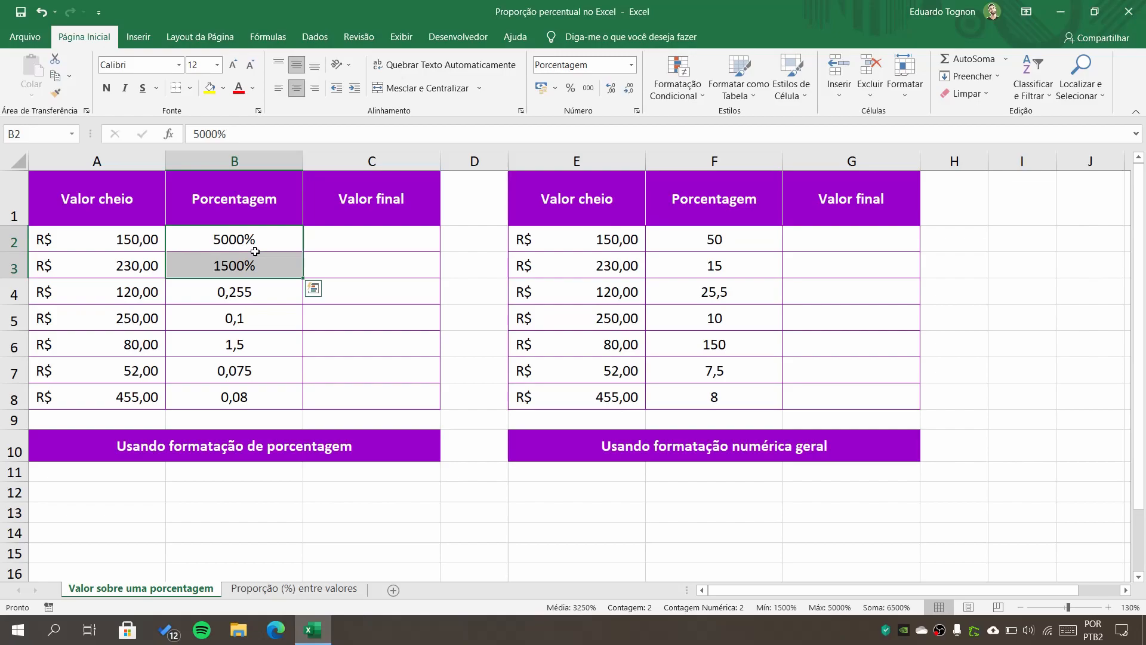
drag(274, 238, 275, 401)
click(570, 88)
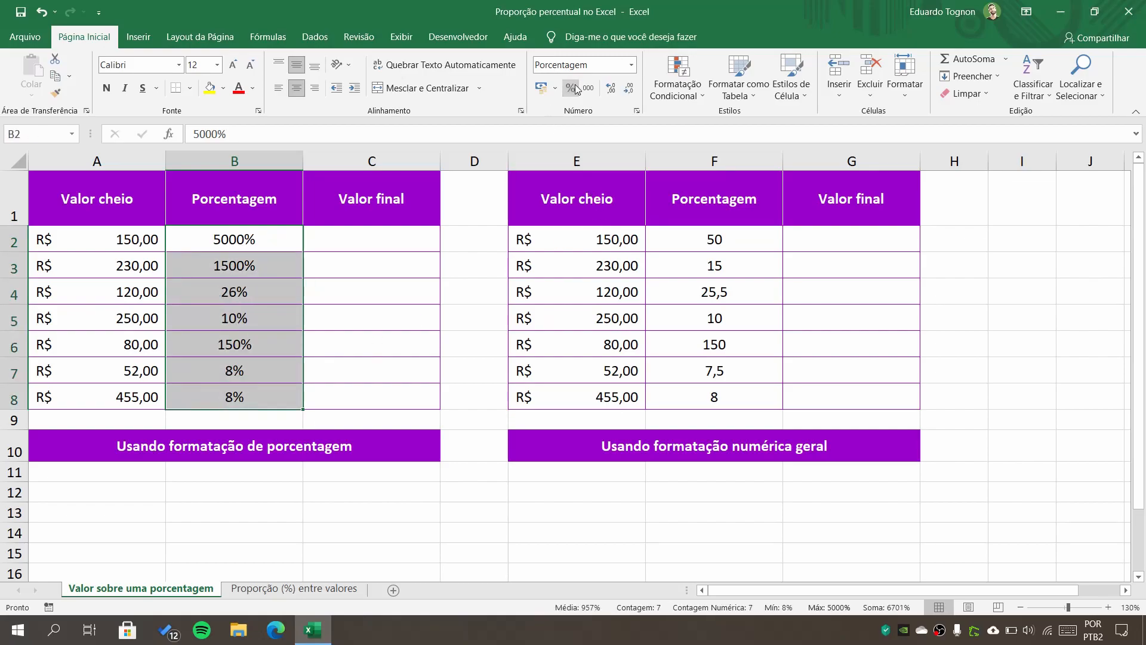
Correct the first two percentages by entering 50 in B2 and 15 in B3.
click(293, 240)
text(50)
key(Return)
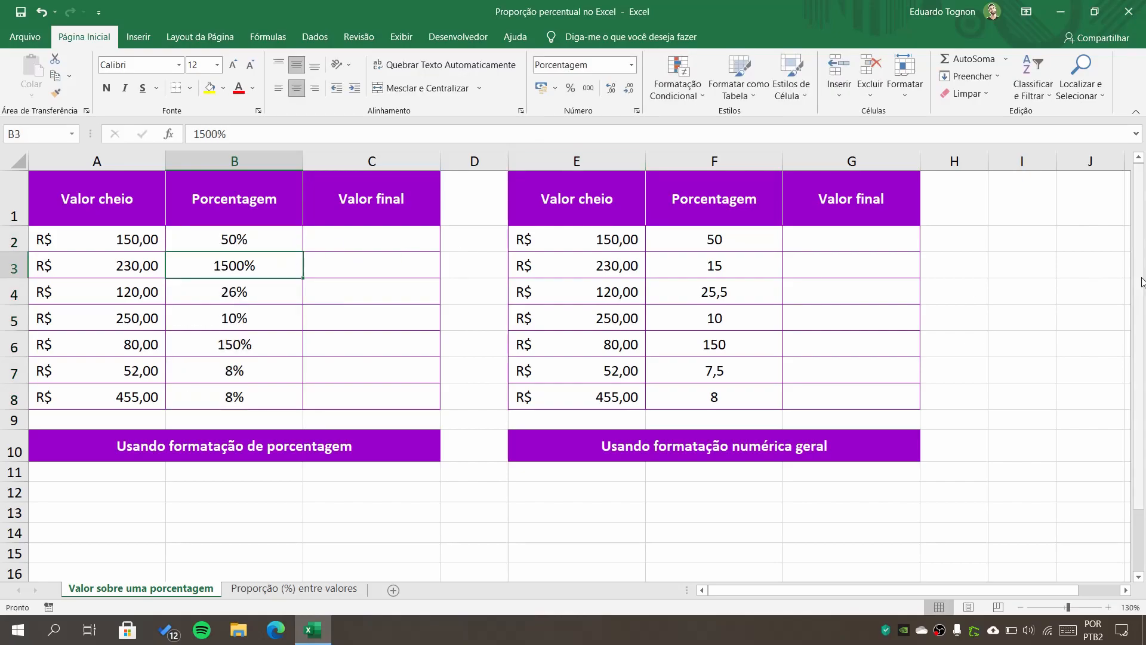
text(15)
key(Return)
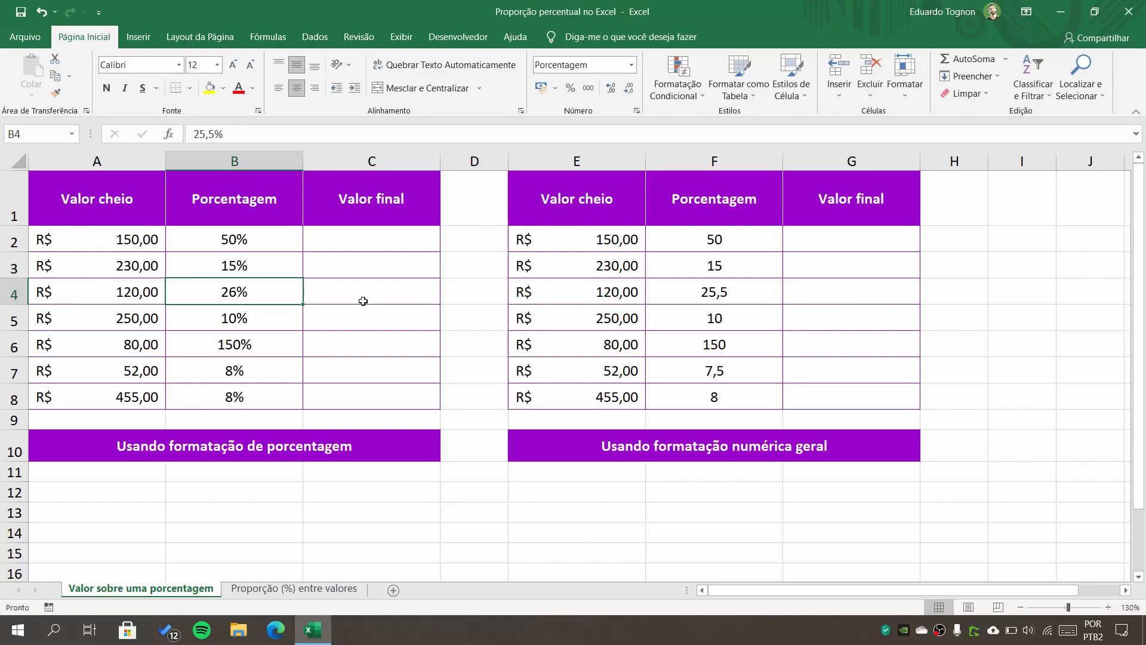
Show two decimal places on the percentages in B2:B8 and check the values in B4 and B7.
drag(263, 246, 239, 398)
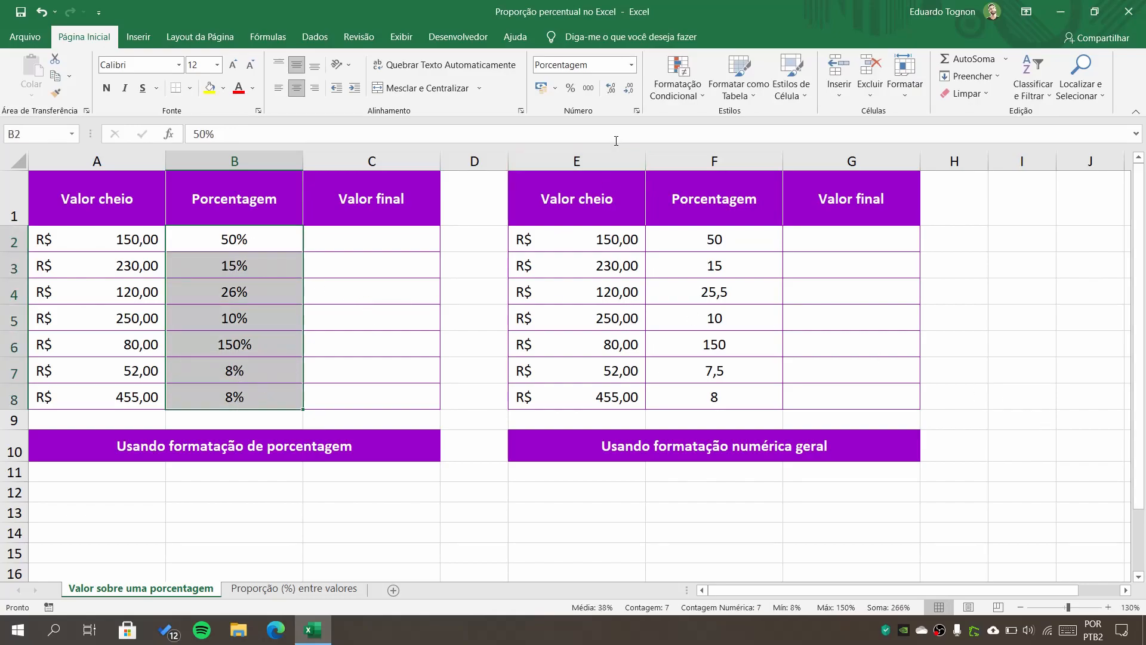
click(610, 89)
click(609, 88)
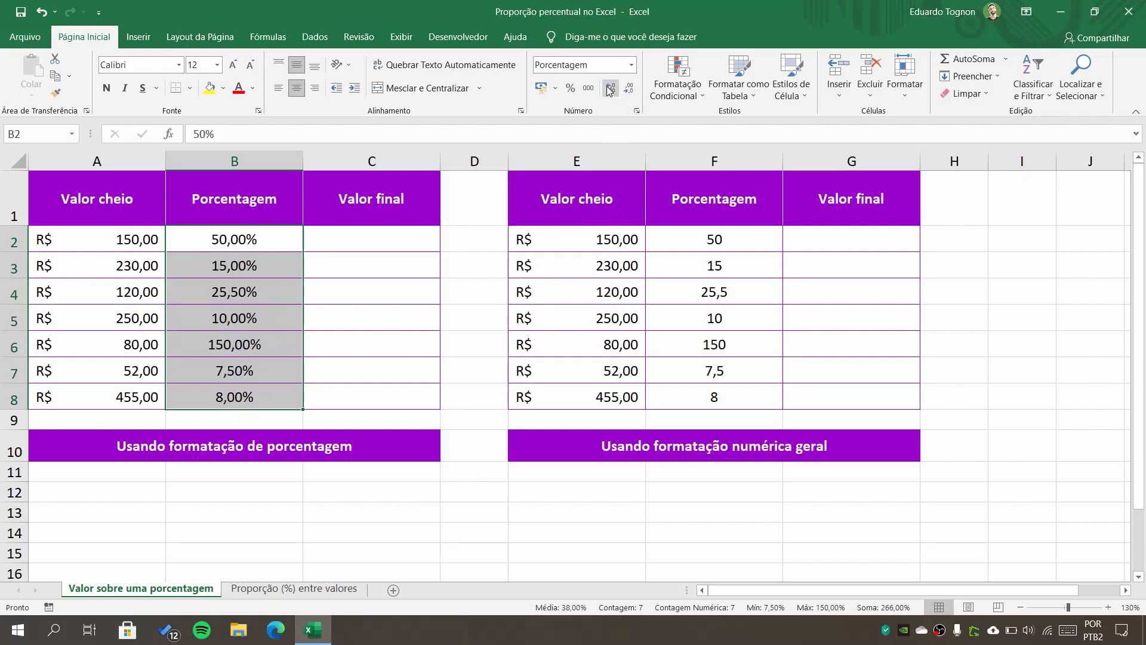
click(269, 291)
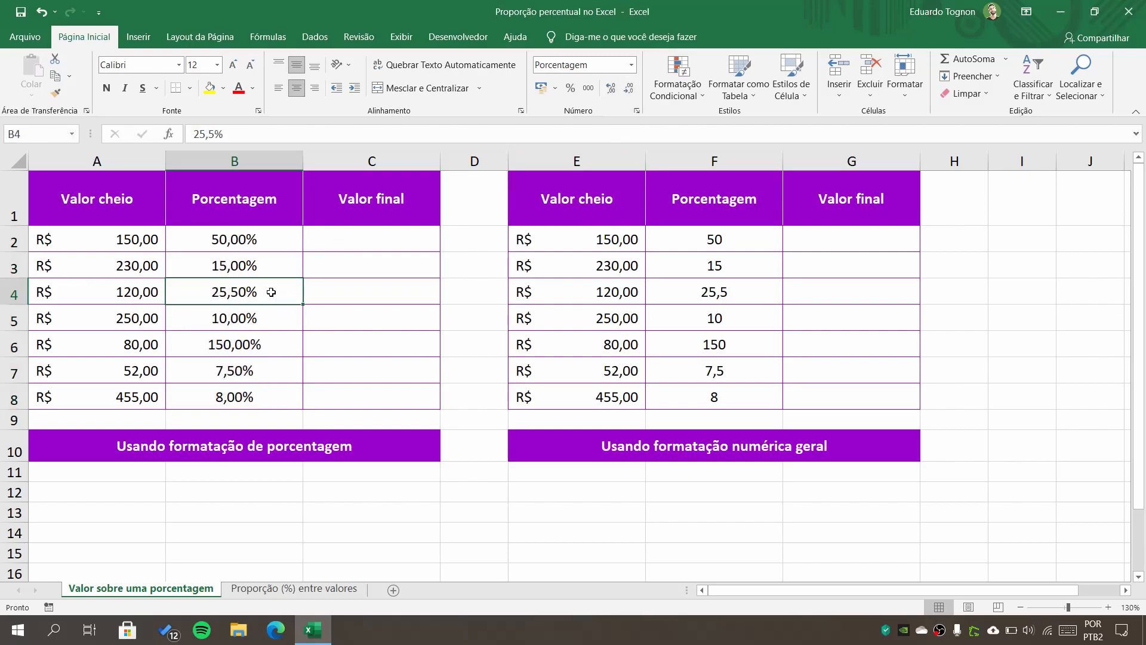
click(240, 377)
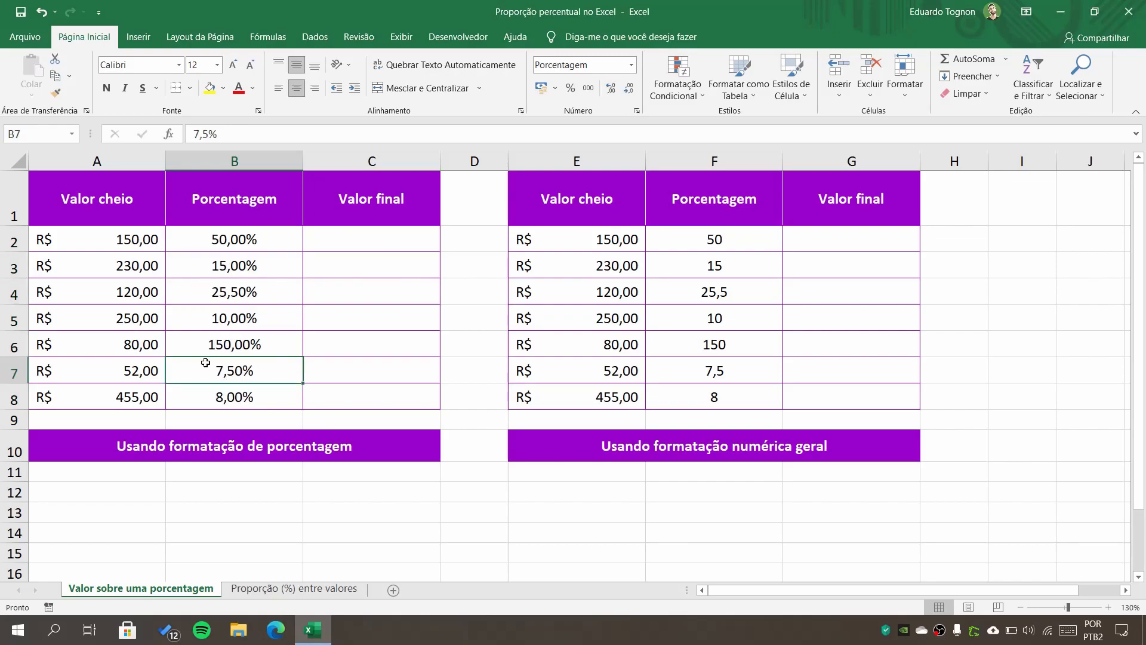
Reduce the percentages in B2:B8 to zero decimal places and compare the displayed and stored values of B7 and B4.
drag(262, 236, 254, 397)
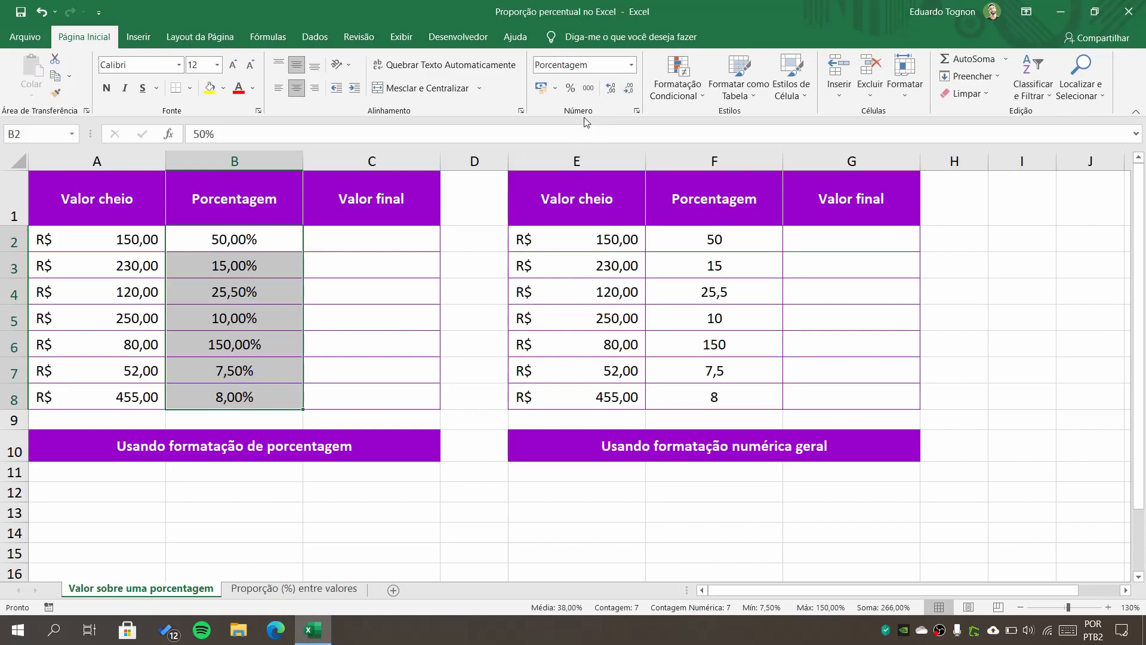
click(626, 91)
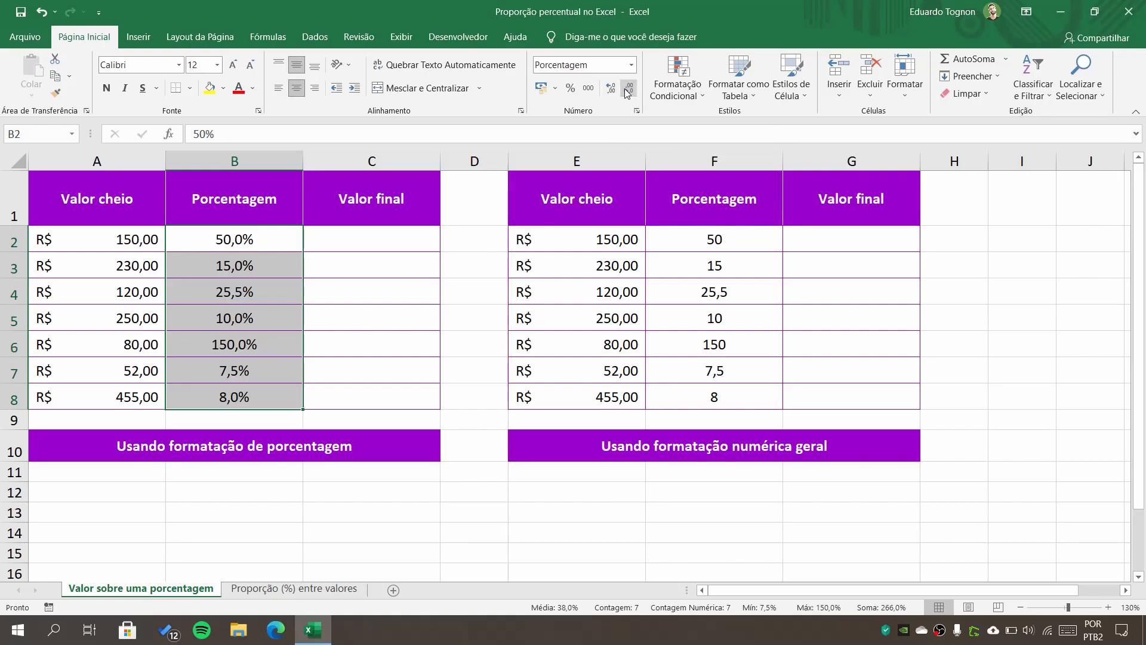
click(626, 91)
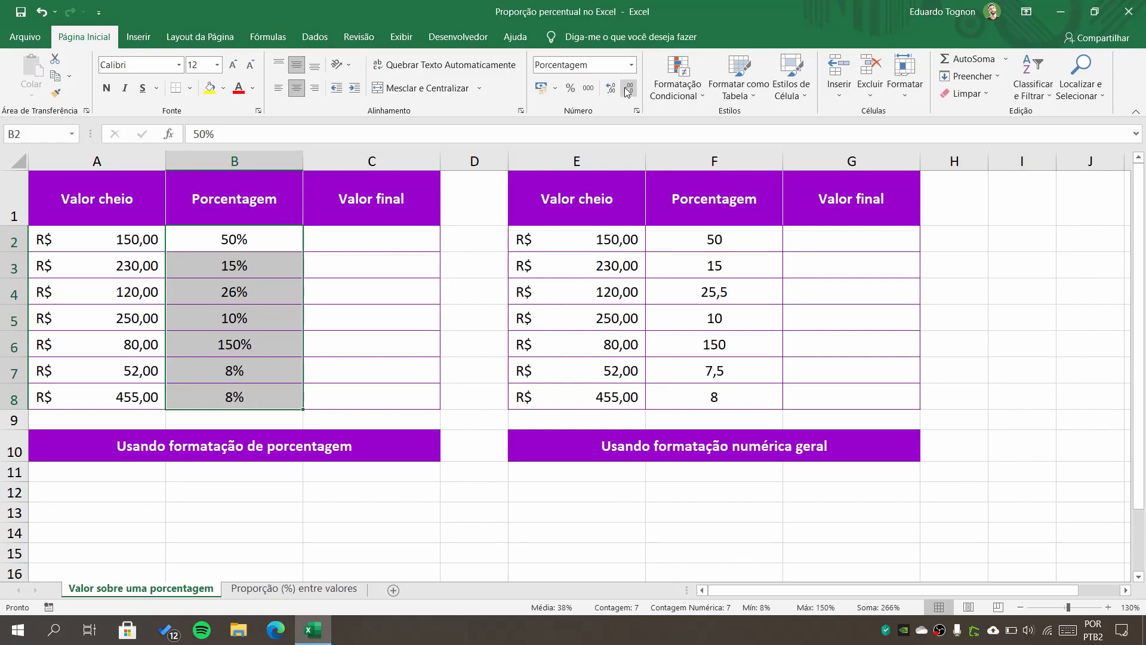
click(255, 375)
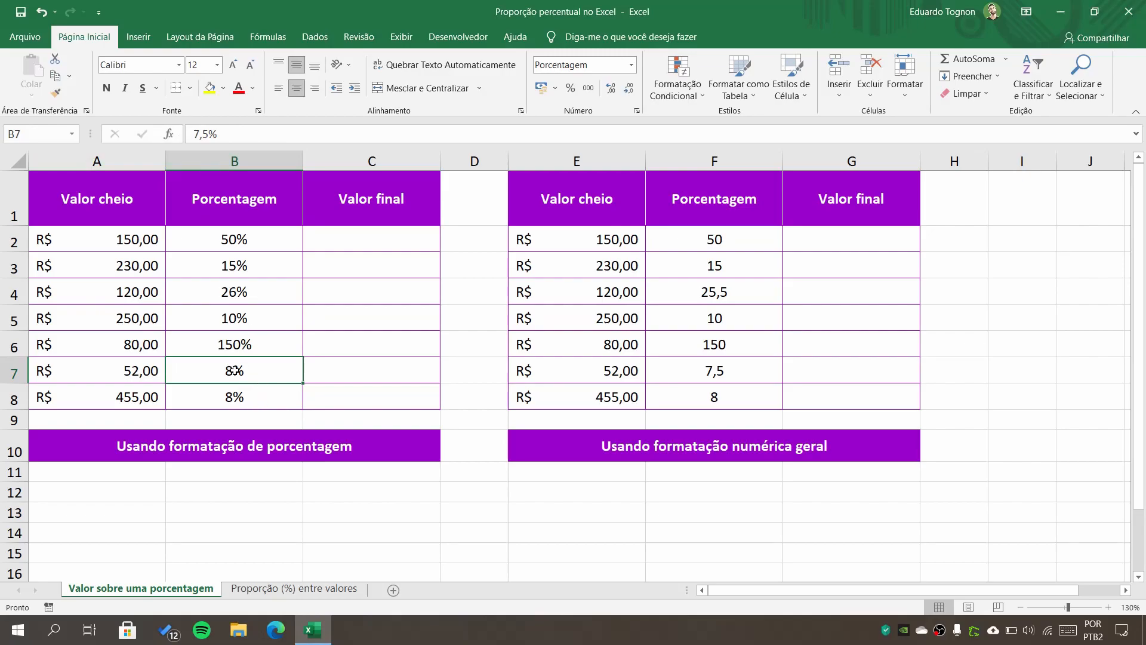
click(244, 292)
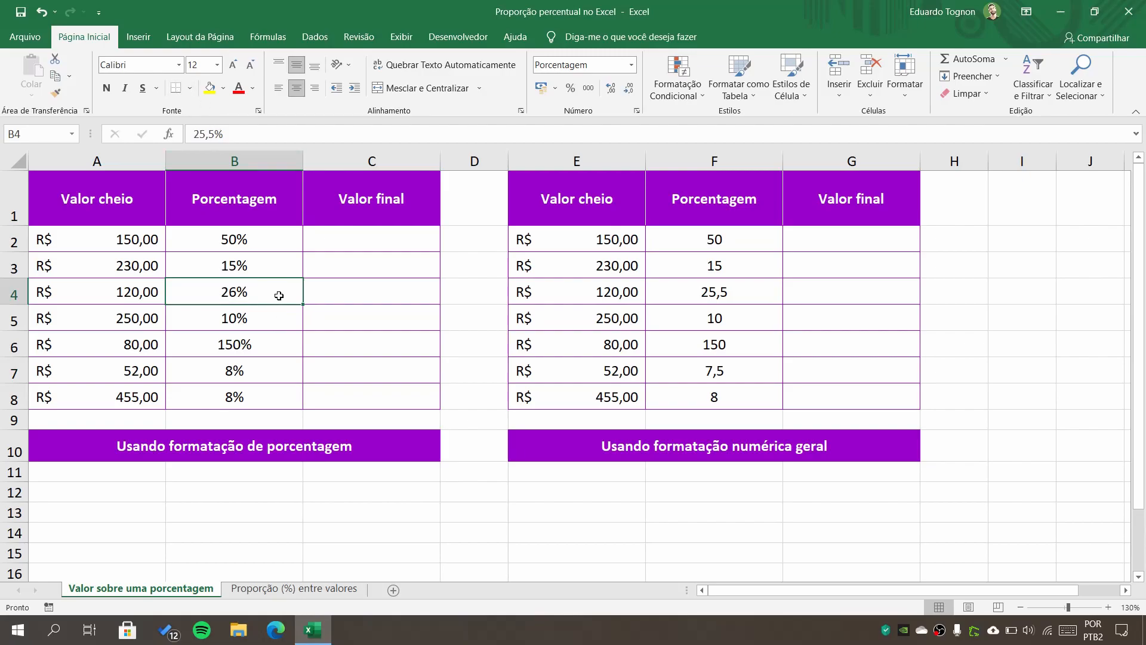
Increase the decimal places of the percentages in B2:B8 to two.
click(272, 236)
drag(273, 236, 277, 397)
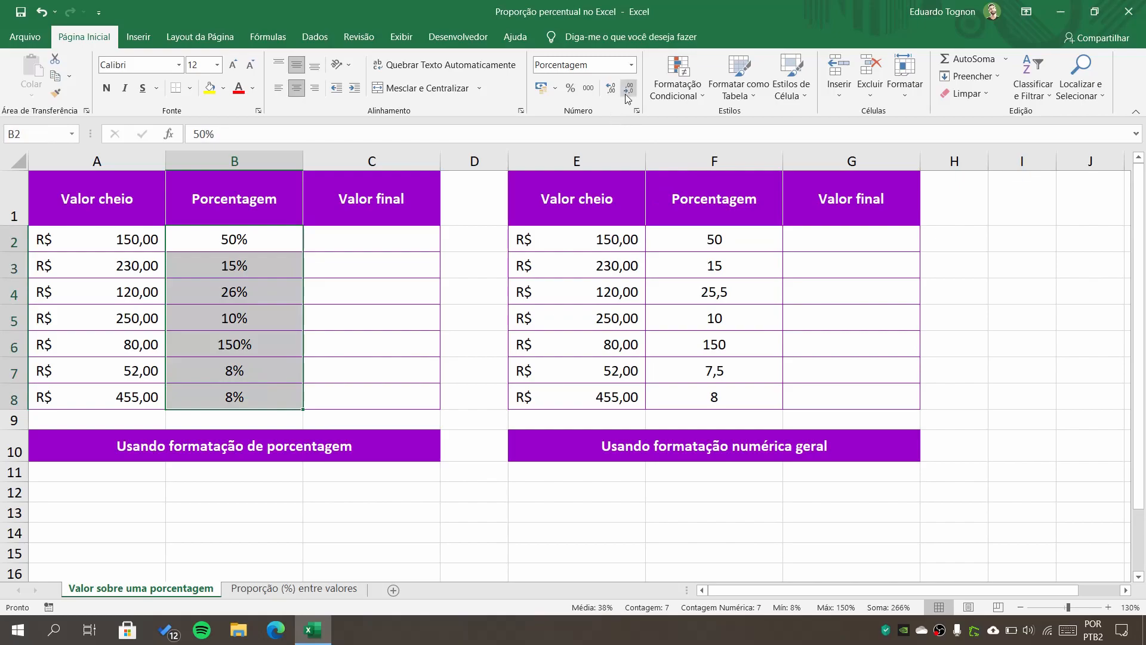
click(609, 87)
click(609, 87)
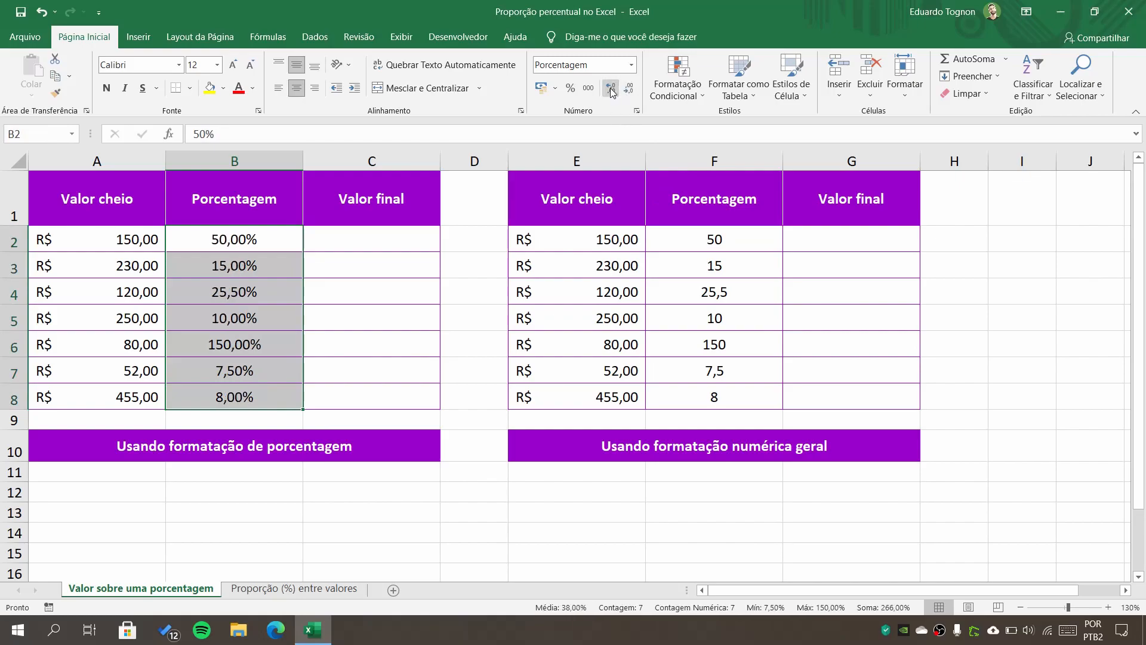
Calculate the final value in C2 with the formula =A2*B2 and copy it down to C8.
click(376, 287)
click(367, 238)
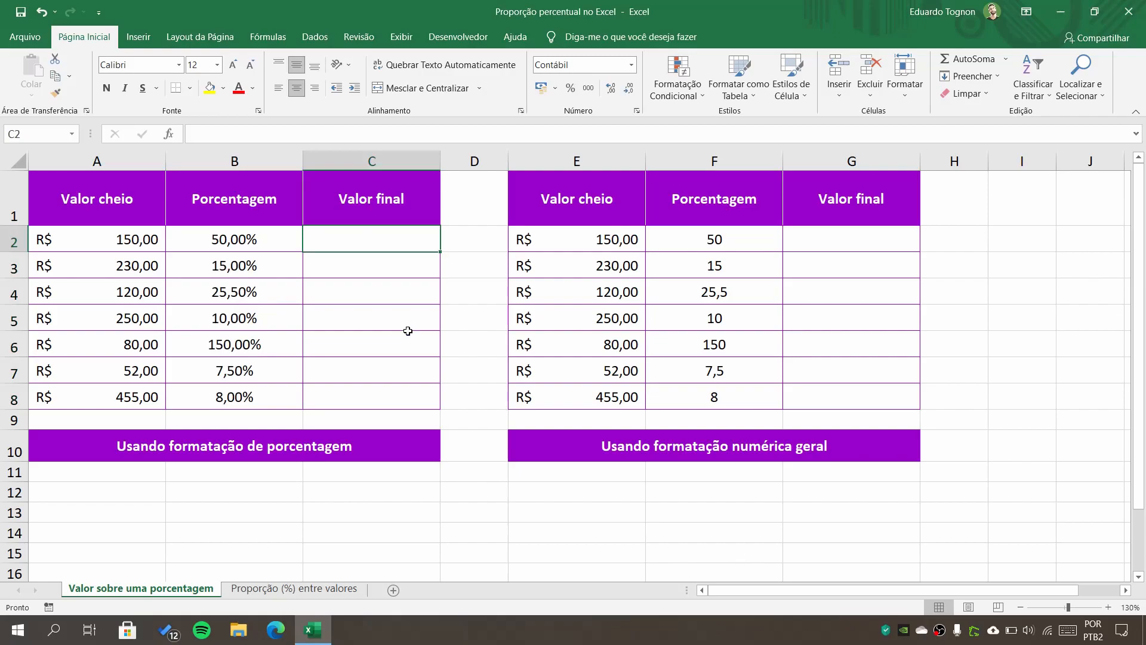
click(153, 239)
click(232, 247)
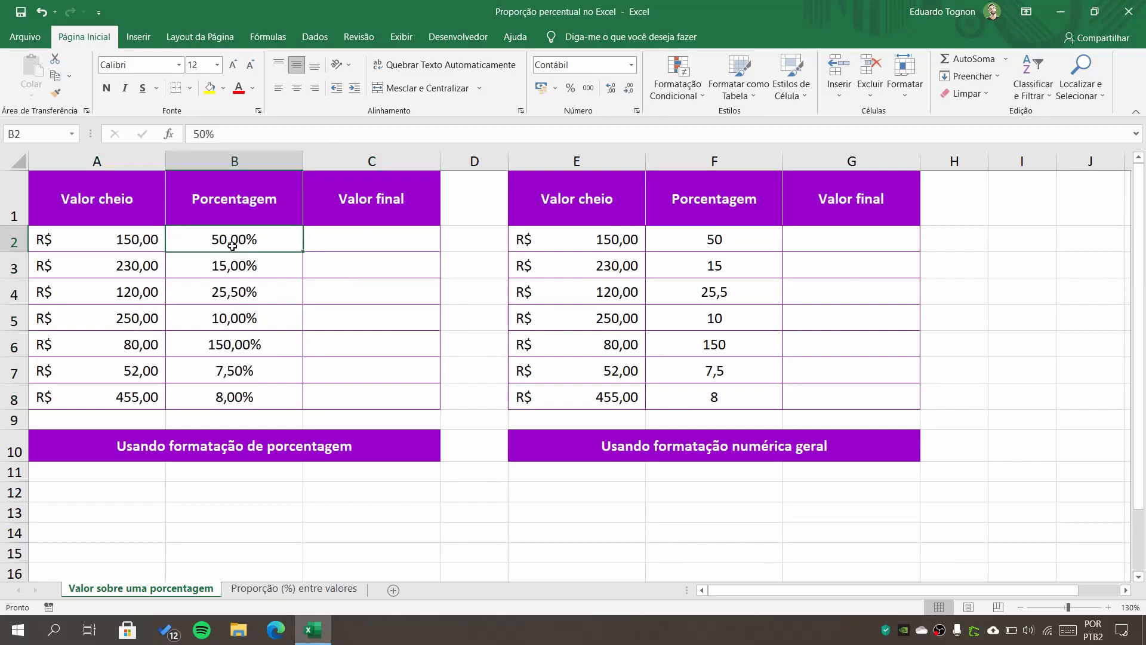
click(366, 234)
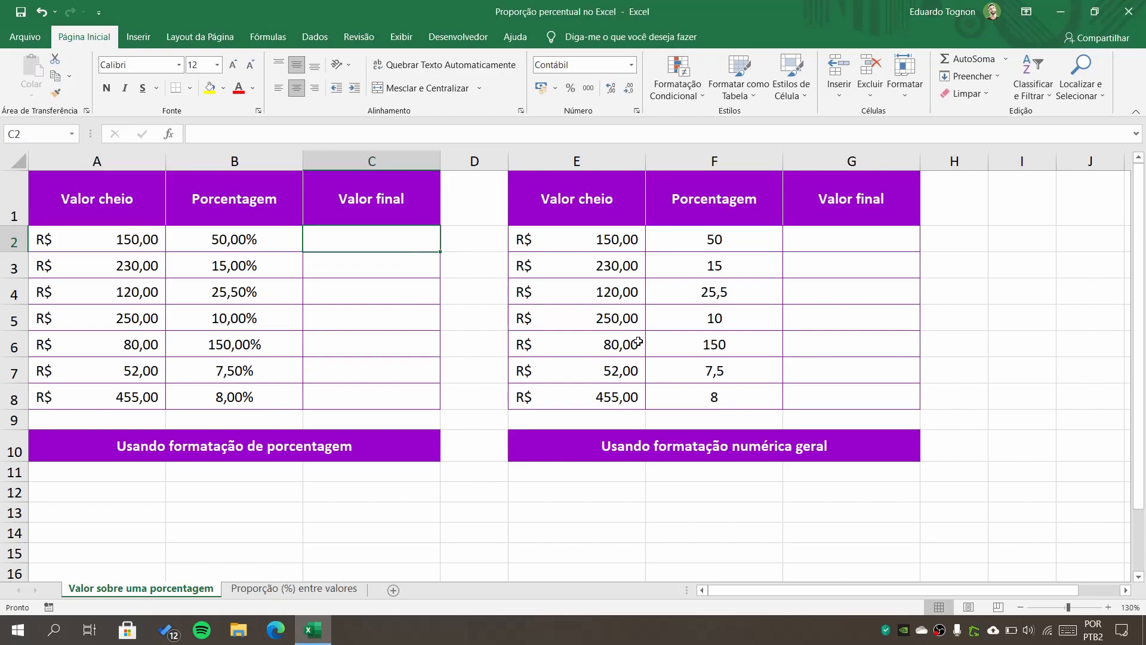
text(=)
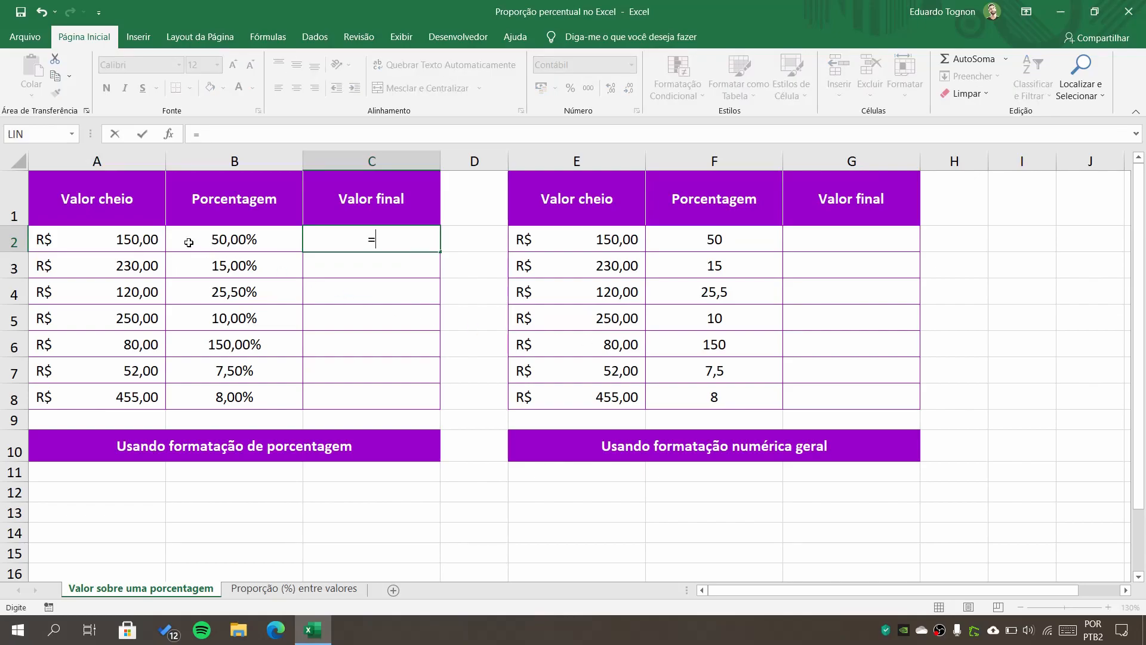
click(113, 240)
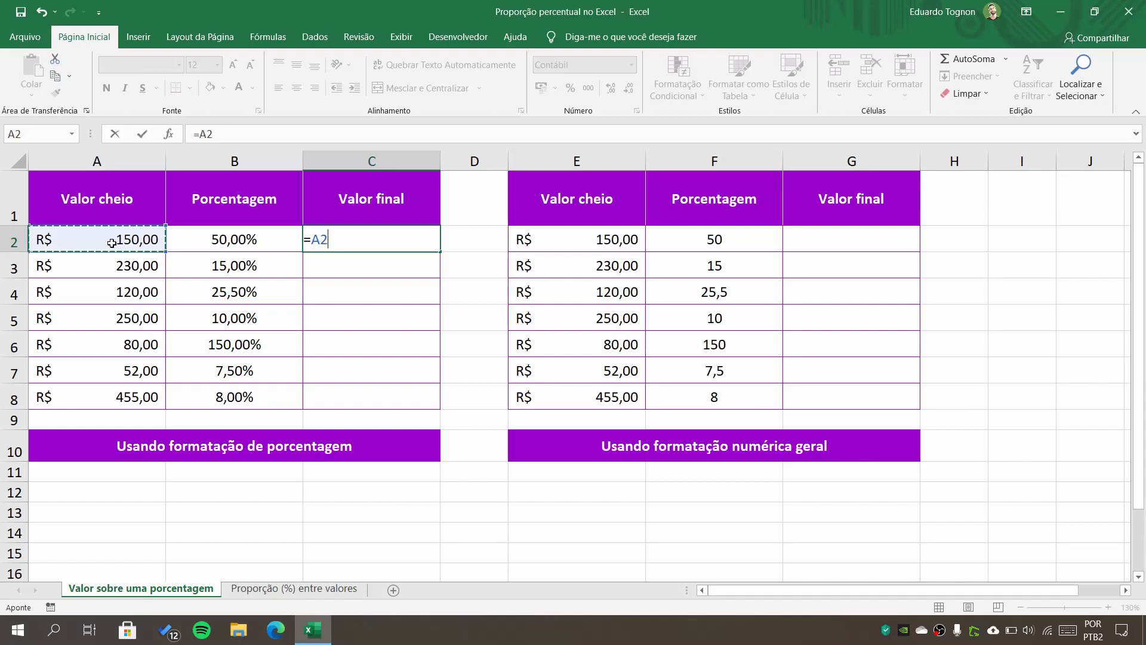
text(*)
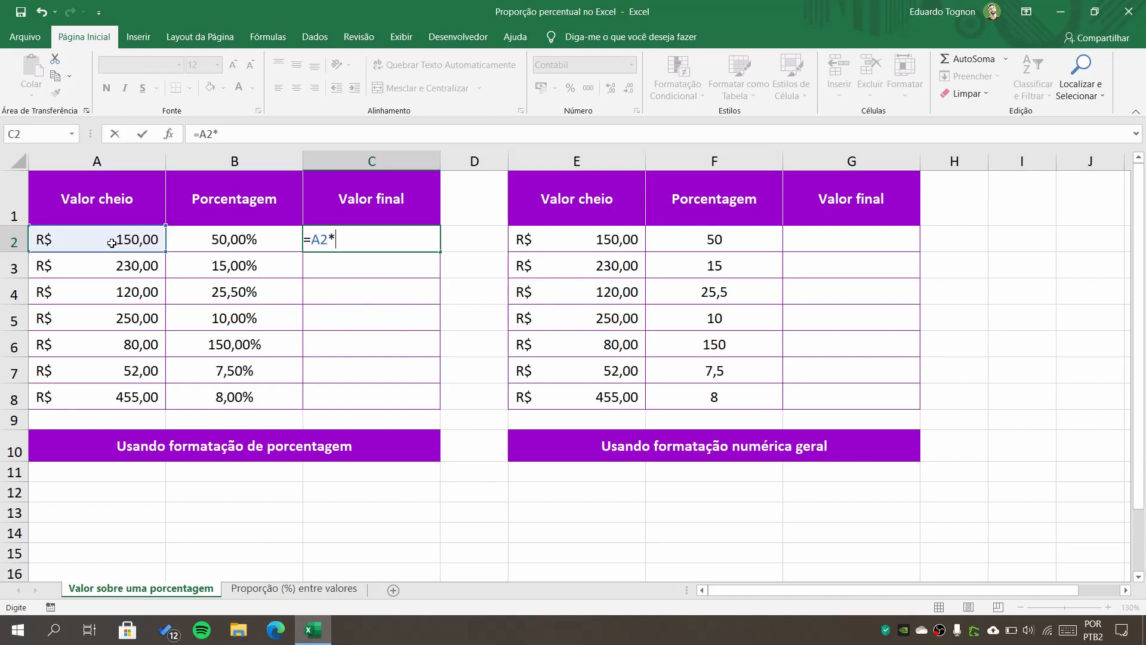
click(258, 241)
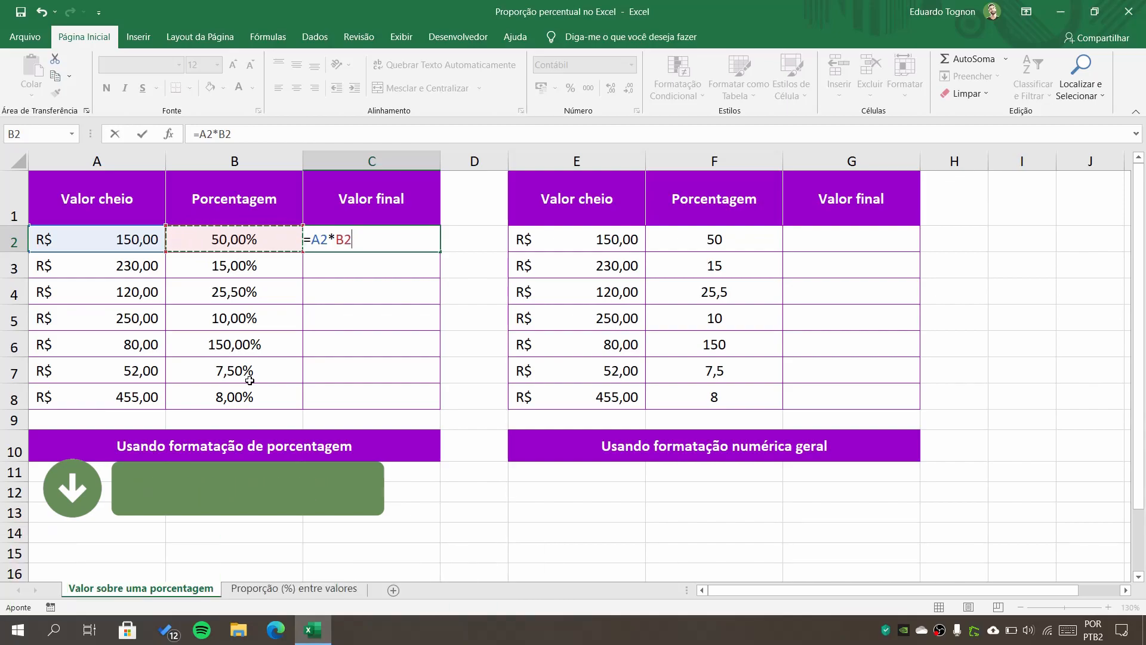
key(Return)
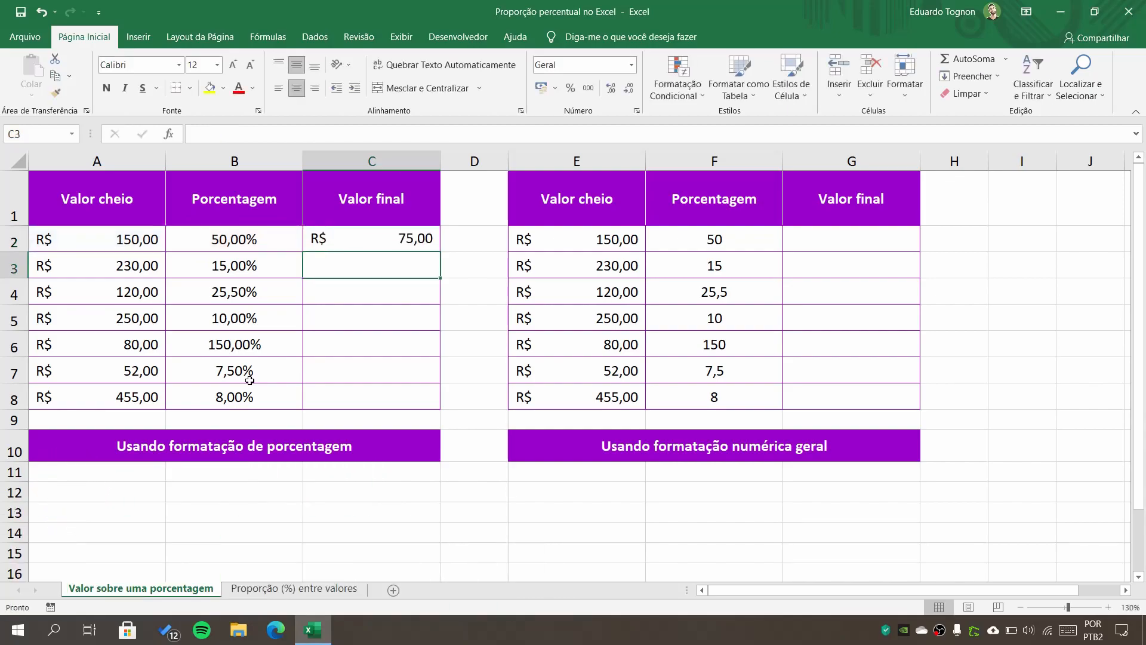
click(385, 234)
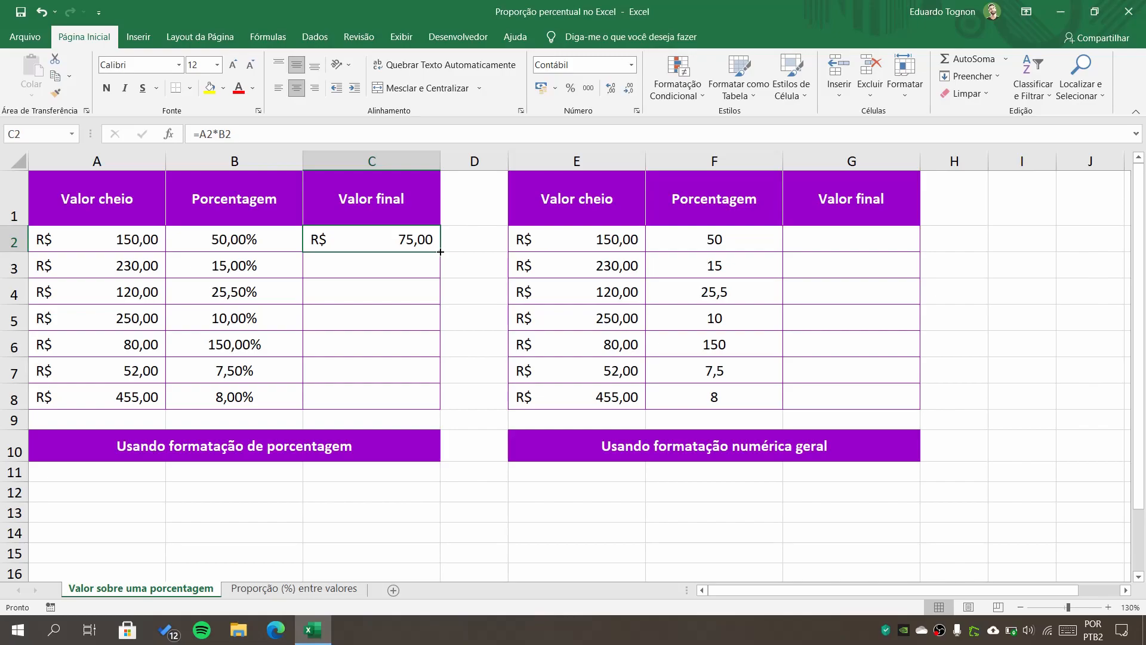
drag(440, 252, 438, 411)
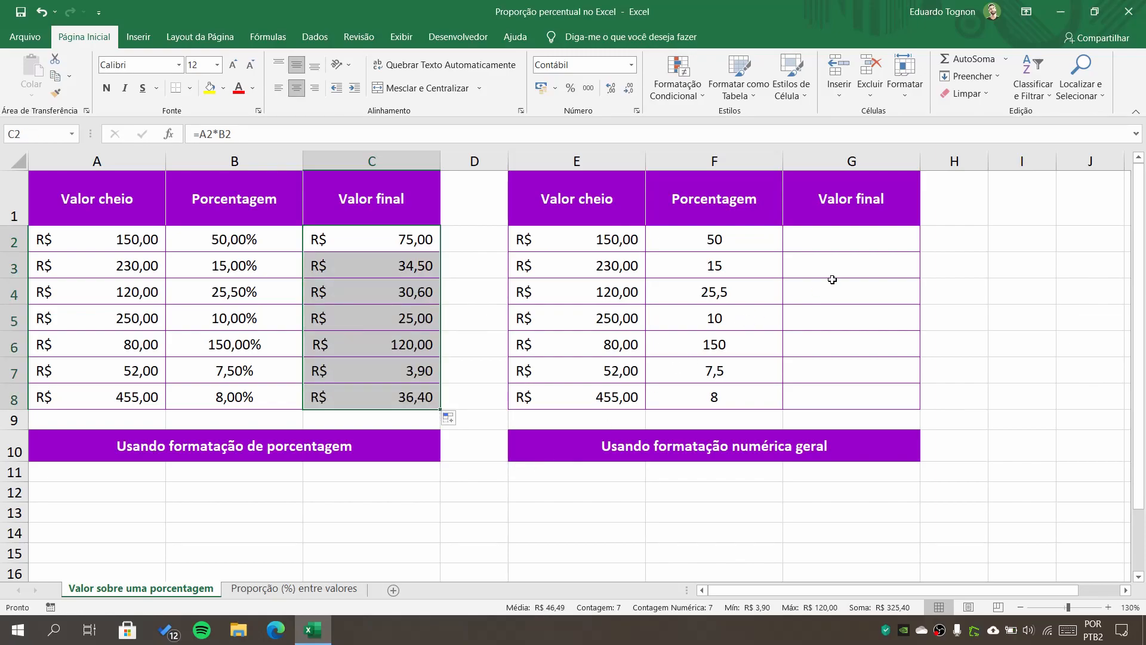
Compare the percentage table with the proportion table and open the sheet "Proporção (%) entre valores".
click(872, 234)
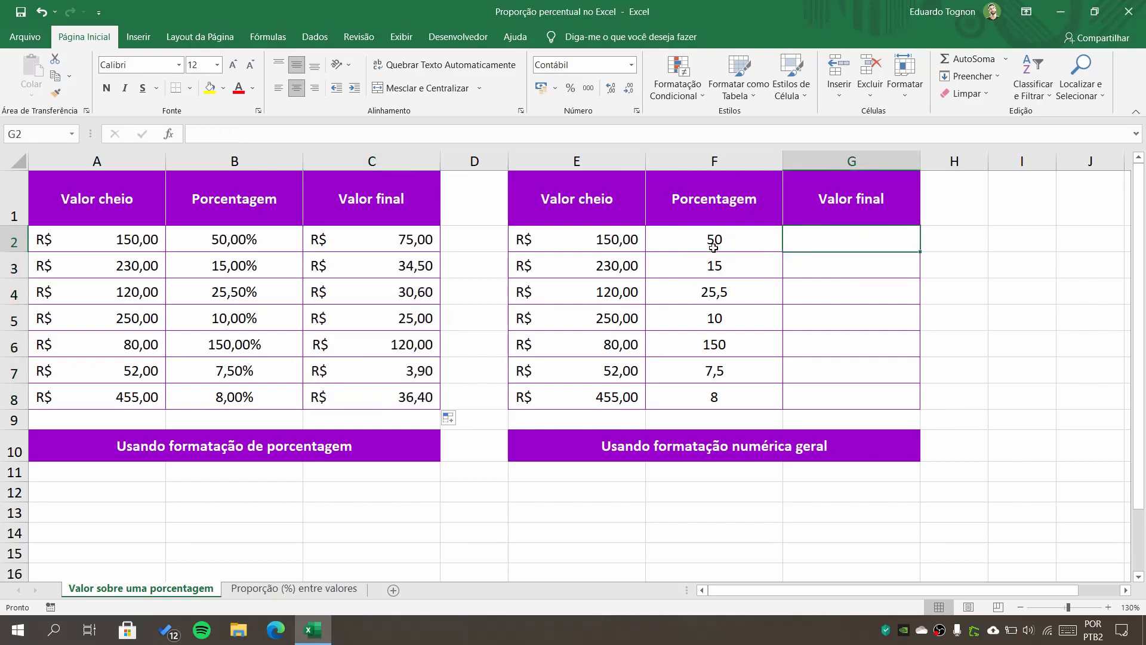
click(711, 245)
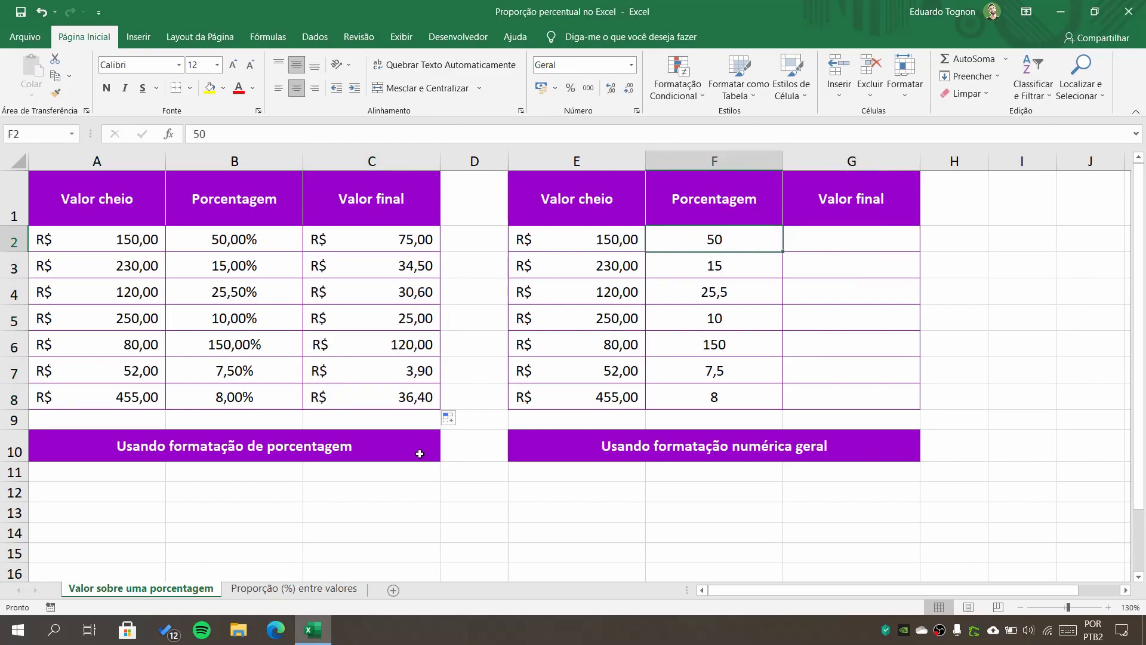
click(286, 588)
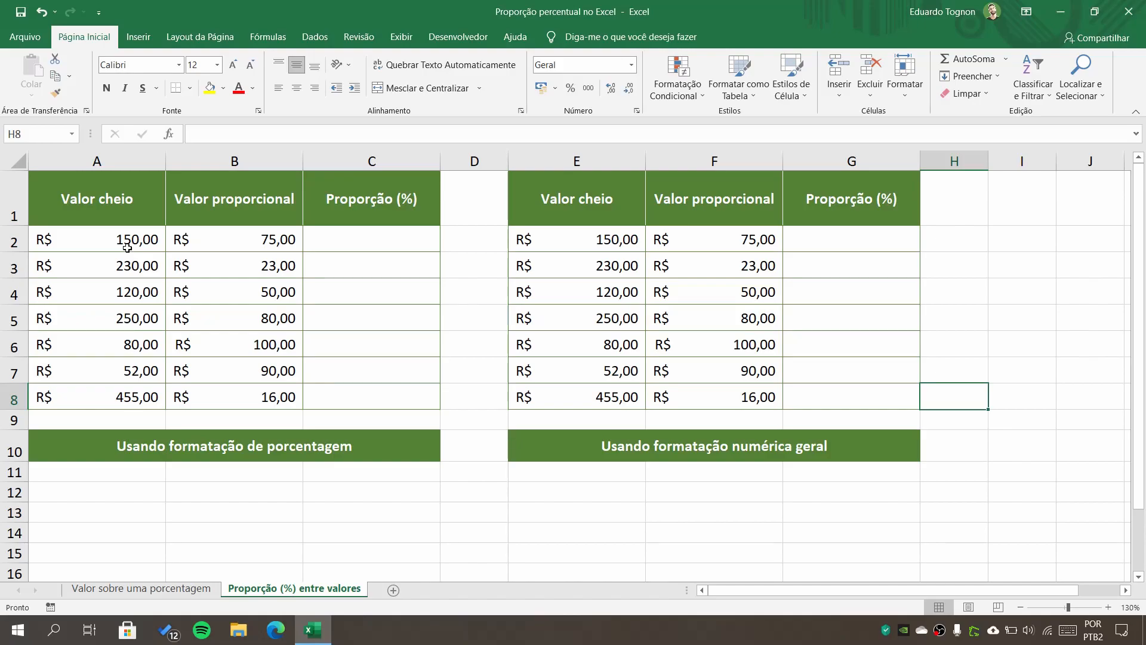
click(197, 589)
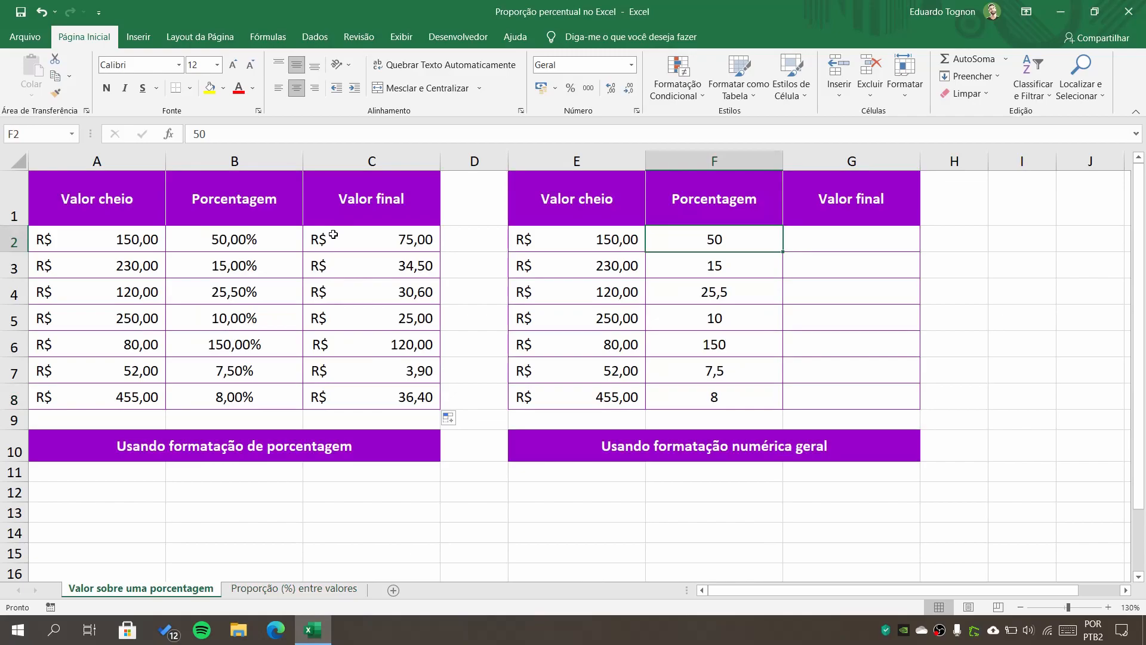
click(276, 590)
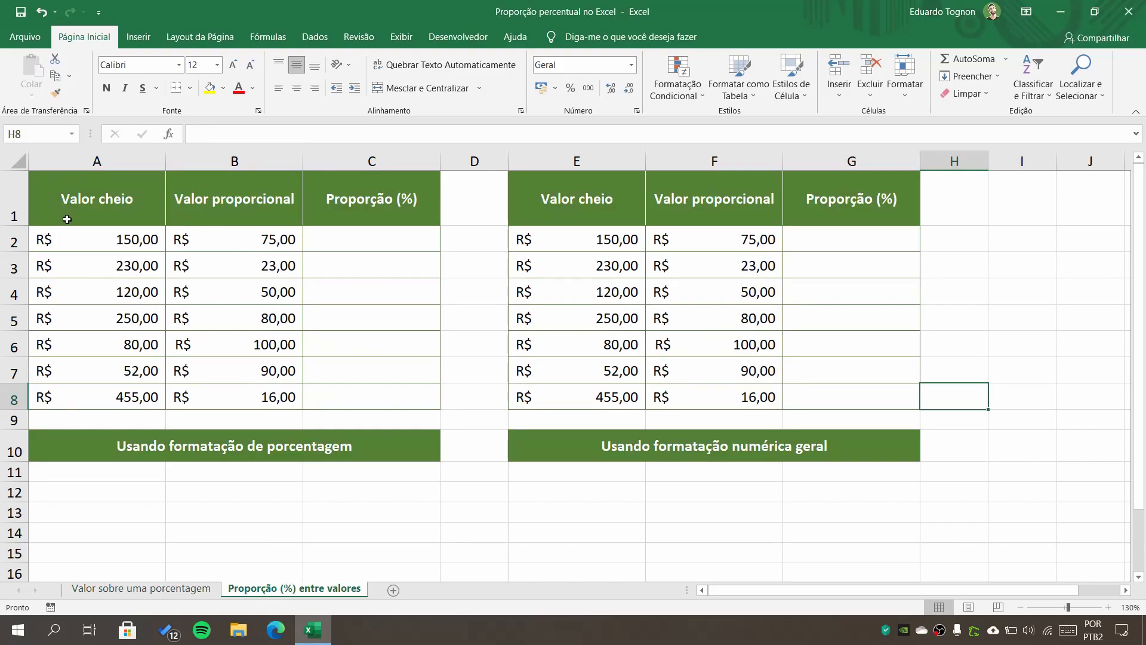
Calculate the proportion in C2 with the formula =B2/A2 and review the two cells it refers to.
click(347, 261)
click(362, 244)
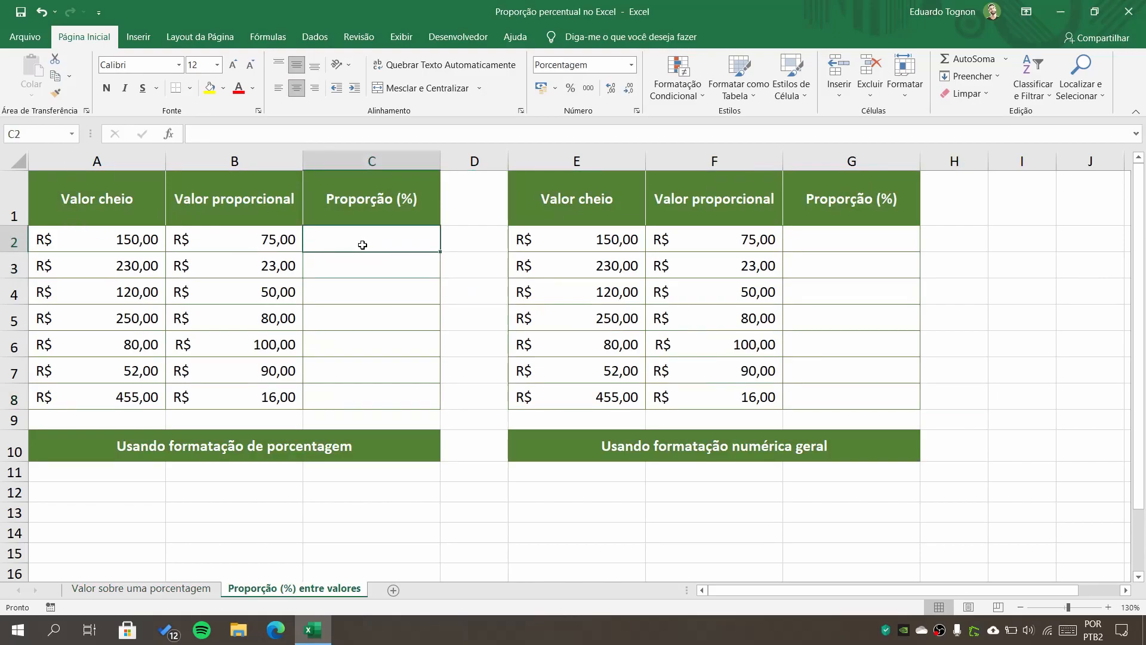
click(278, 242)
click(102, 238)
click(374, 247)
text(=)
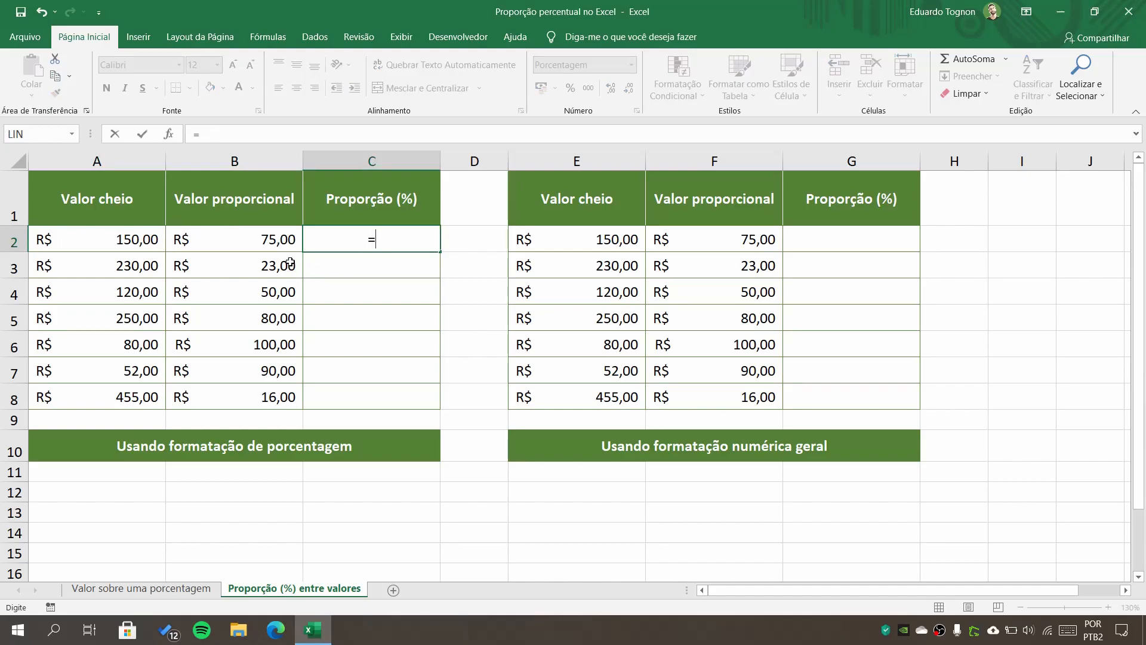
click(268, 241)
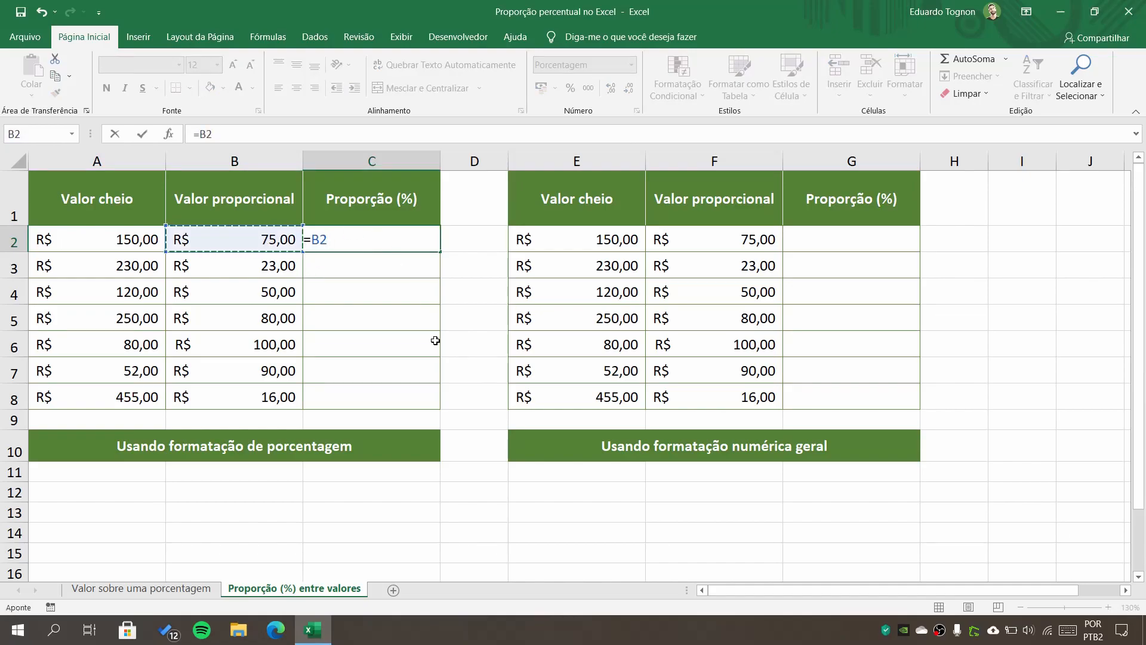
text(/)
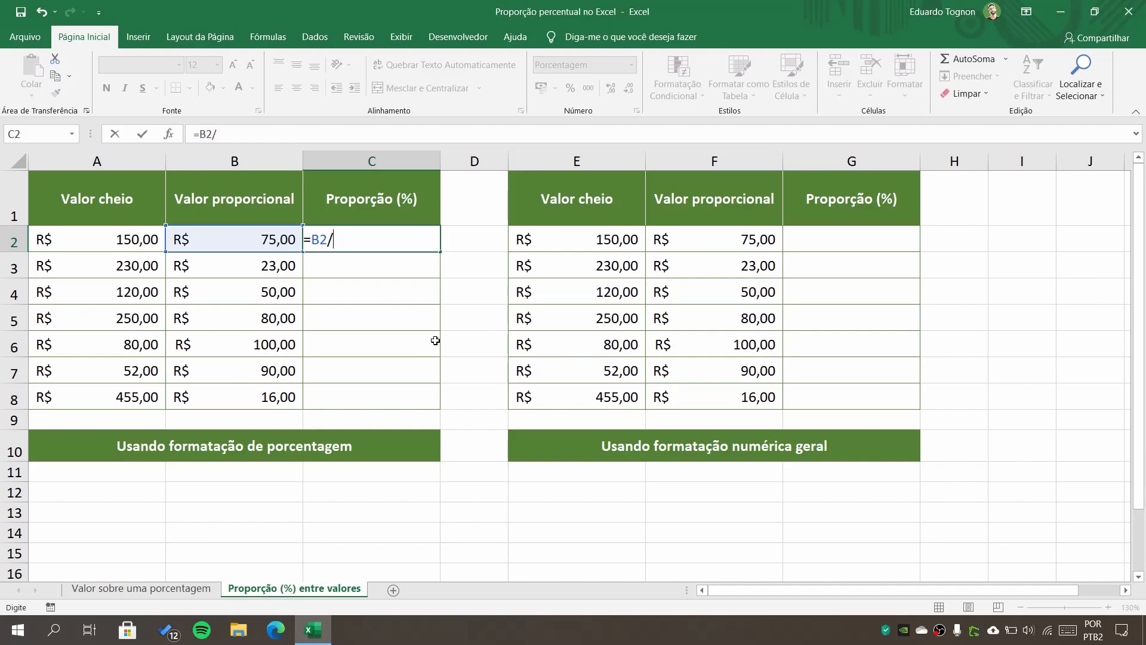
click(127, 240)
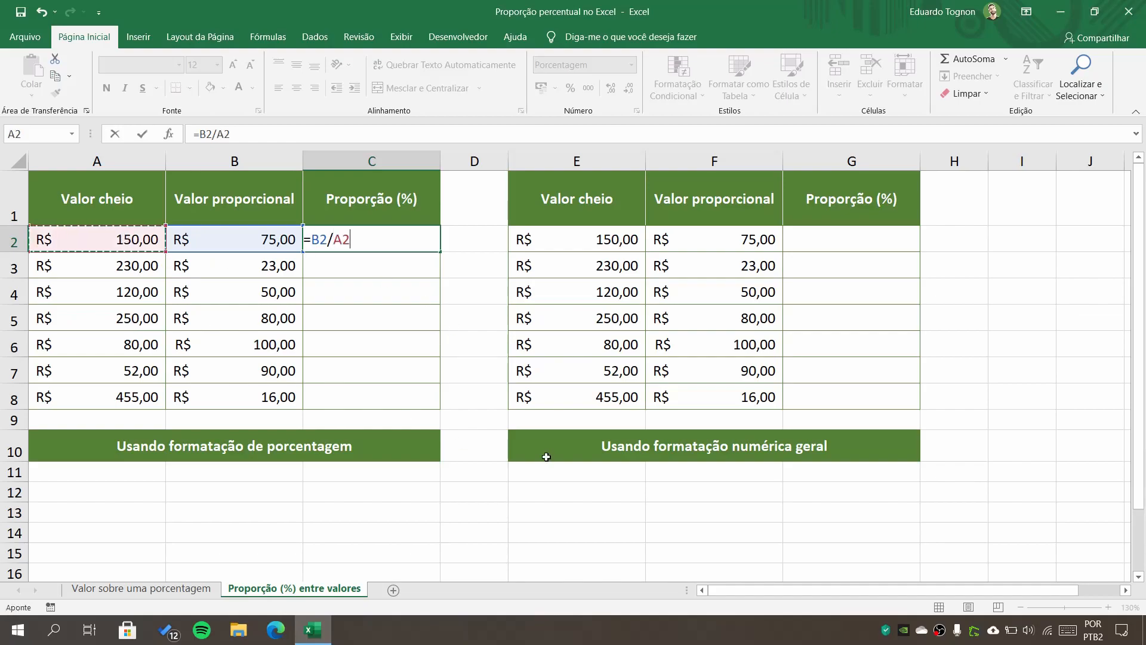
key(Return)
click(347, 239)
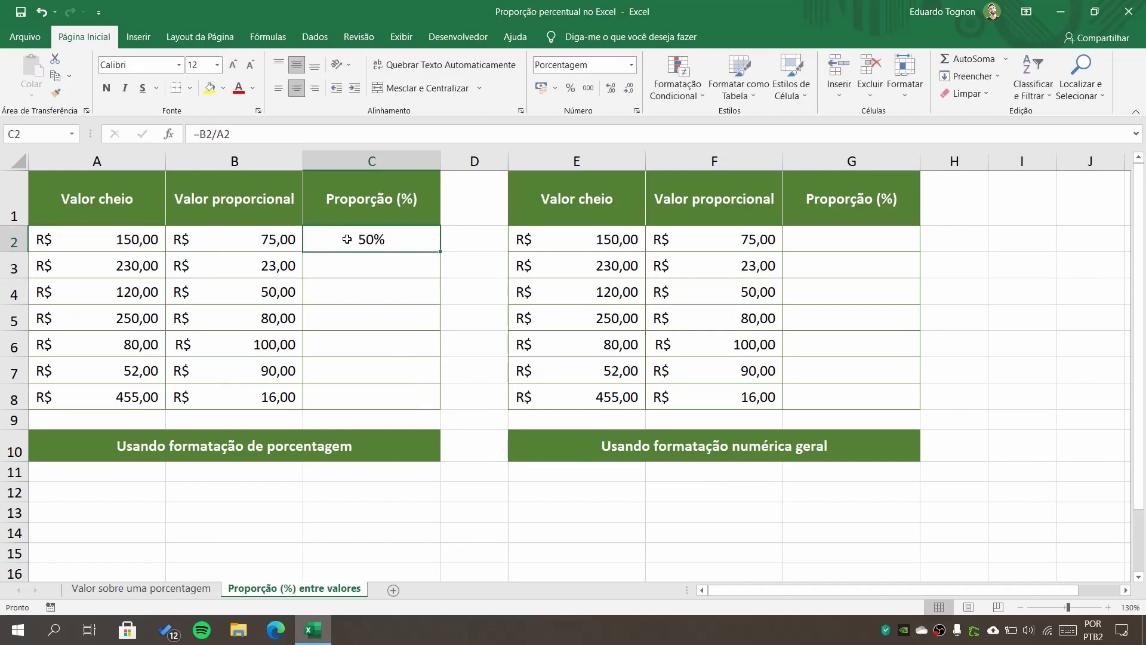
click(248, 243)
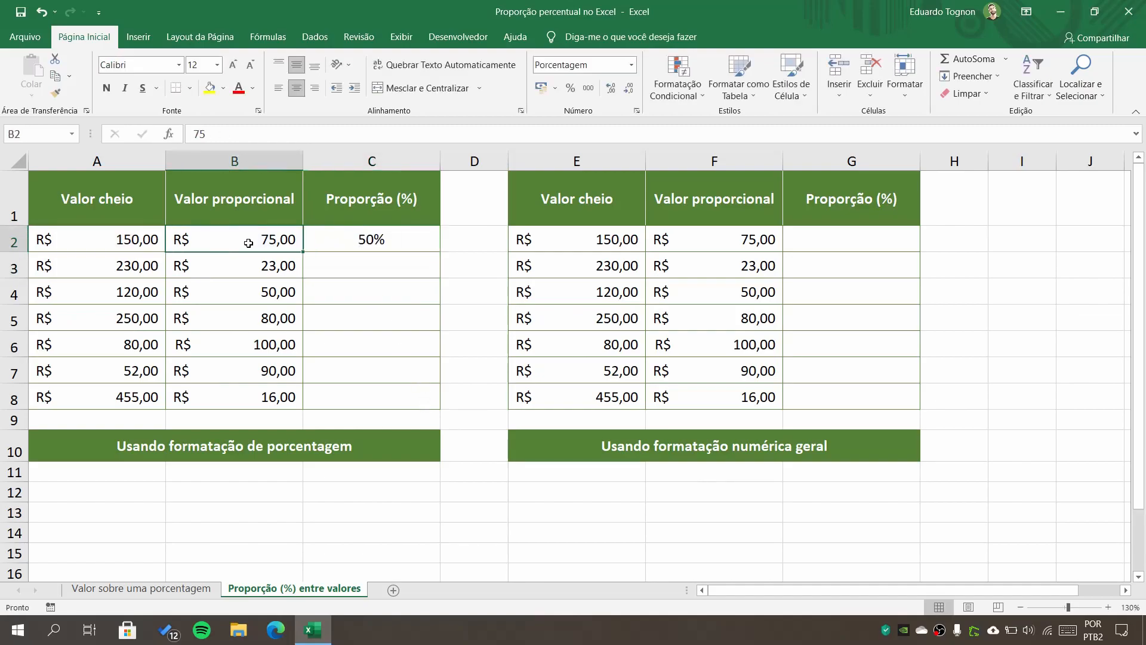
click(97, 237)
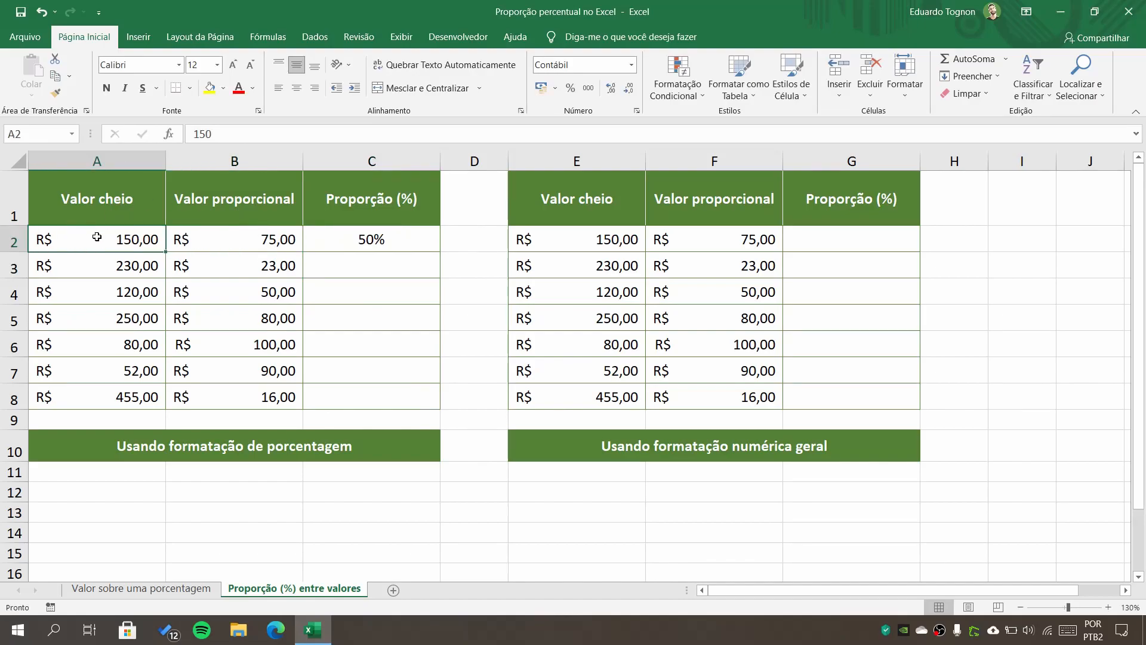
click(415, 243)
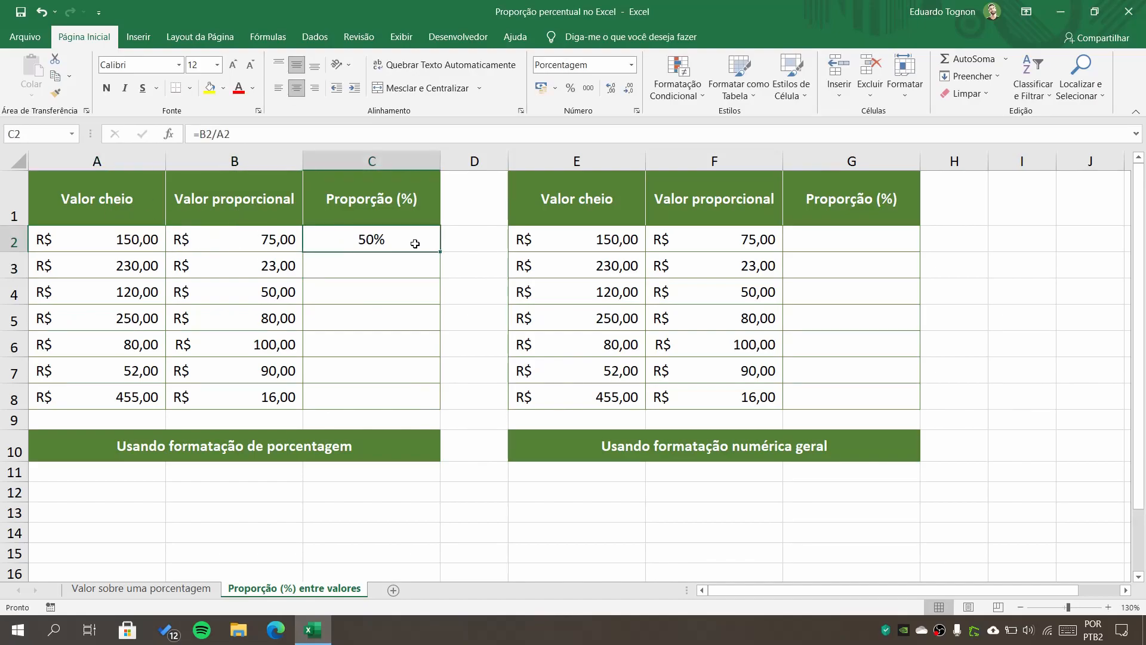
Change the number format of the proportion cells C2:C8 to Geral and check C2.
mouse_move(414, 243)
mouse_down()
mouse_move(410, 420)
mouse_move(411, 401)
mouse_up()
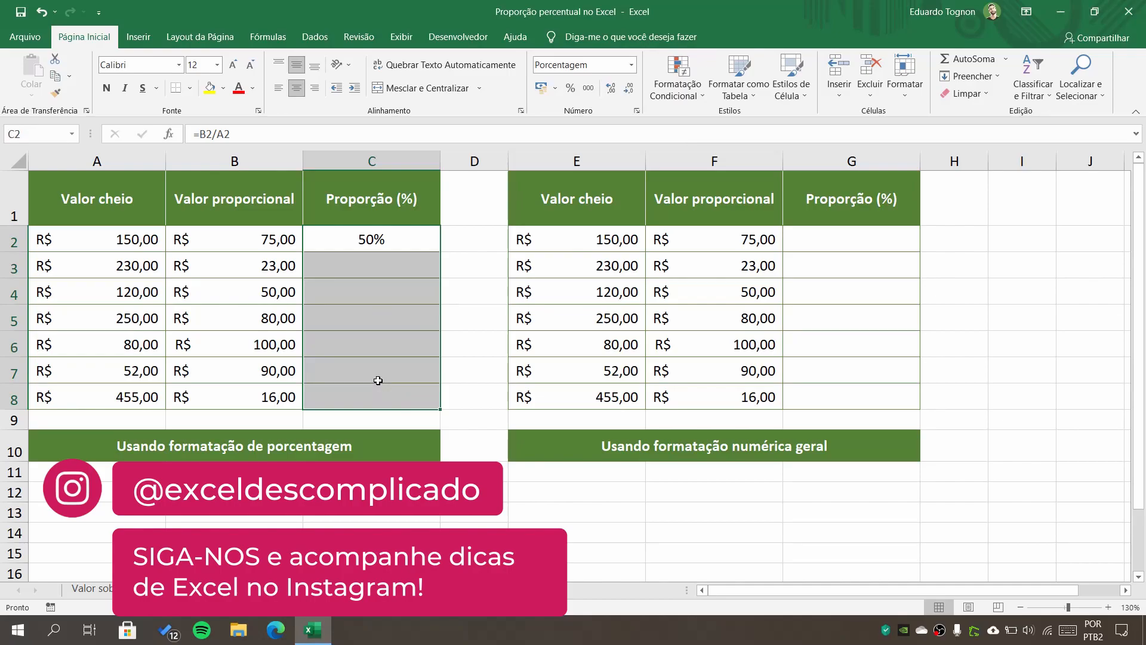
click(631, 66)
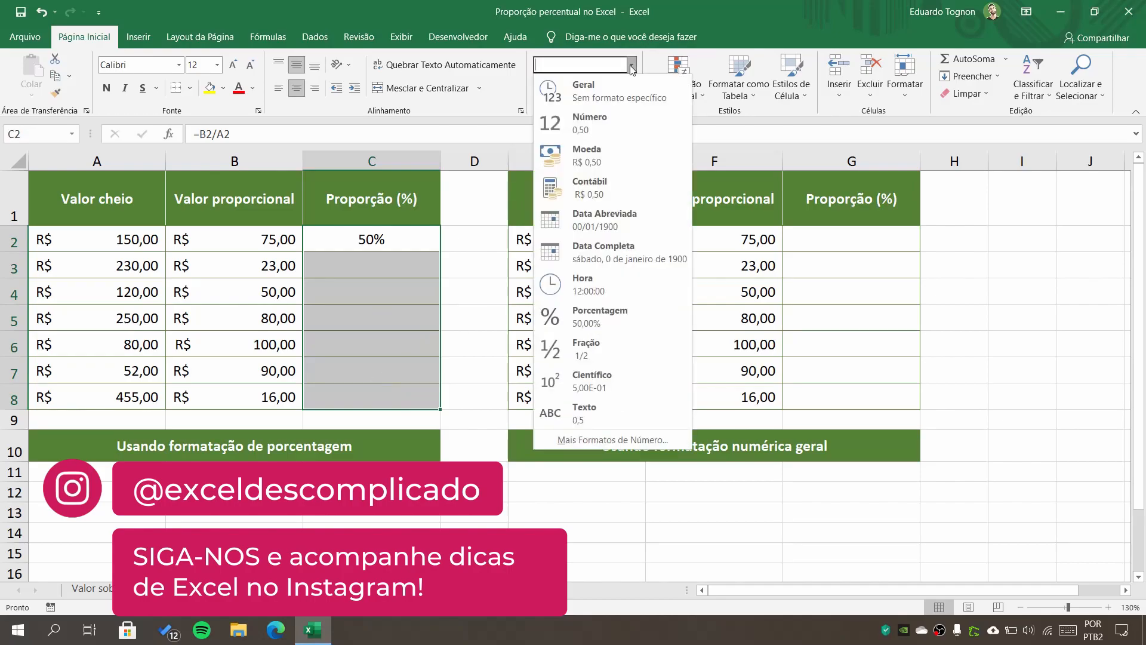
click(596, 99)
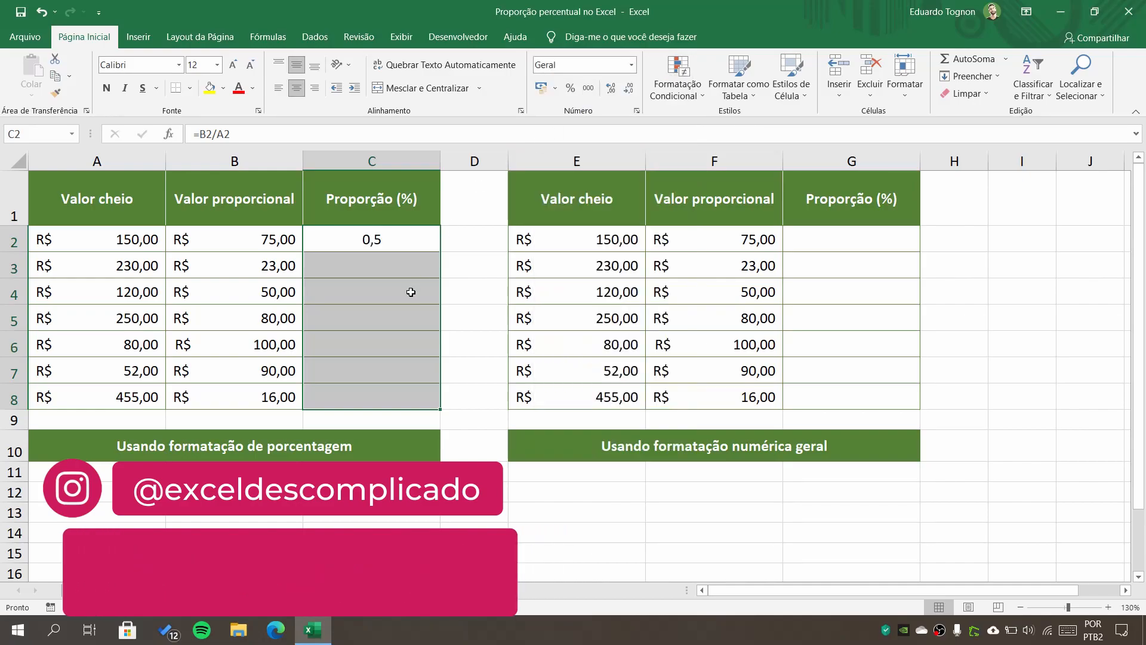
click(393, 244)
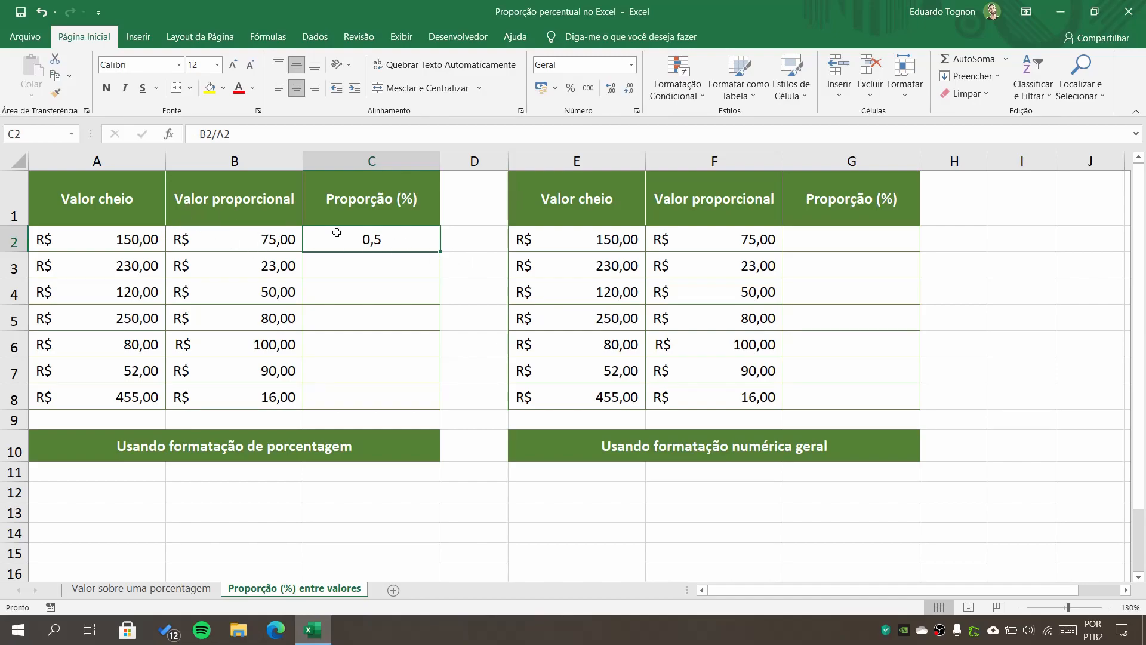
Apply the Porcentagem number format to the proportion cells C2:C8.
drag(405, 245, 407, 405)
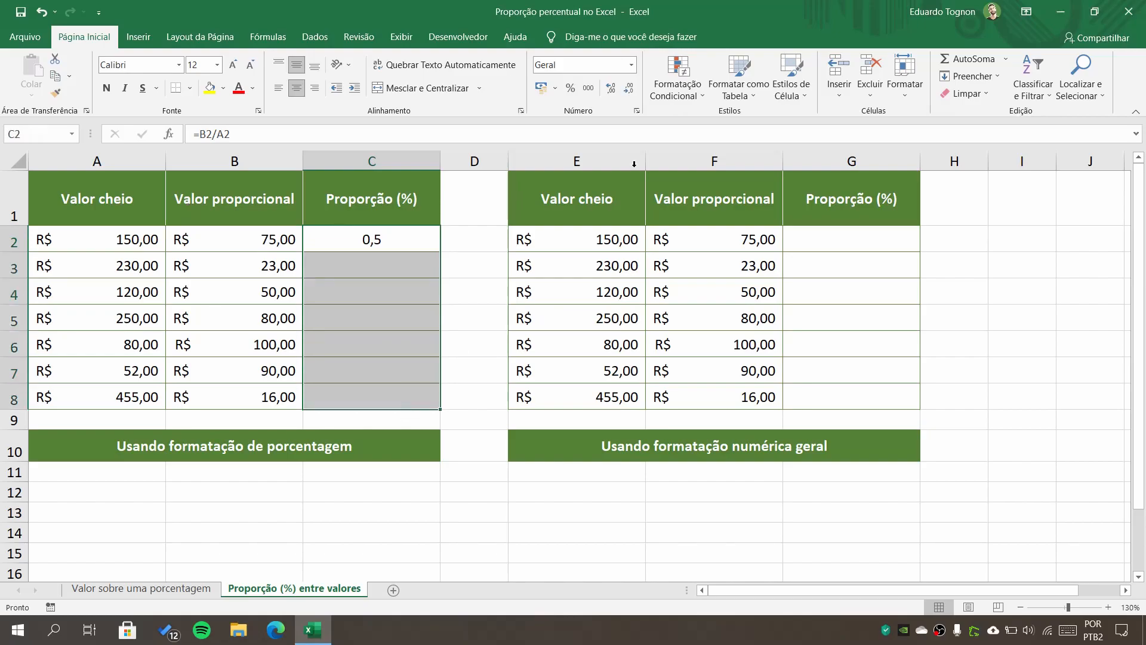
click(571, 90)
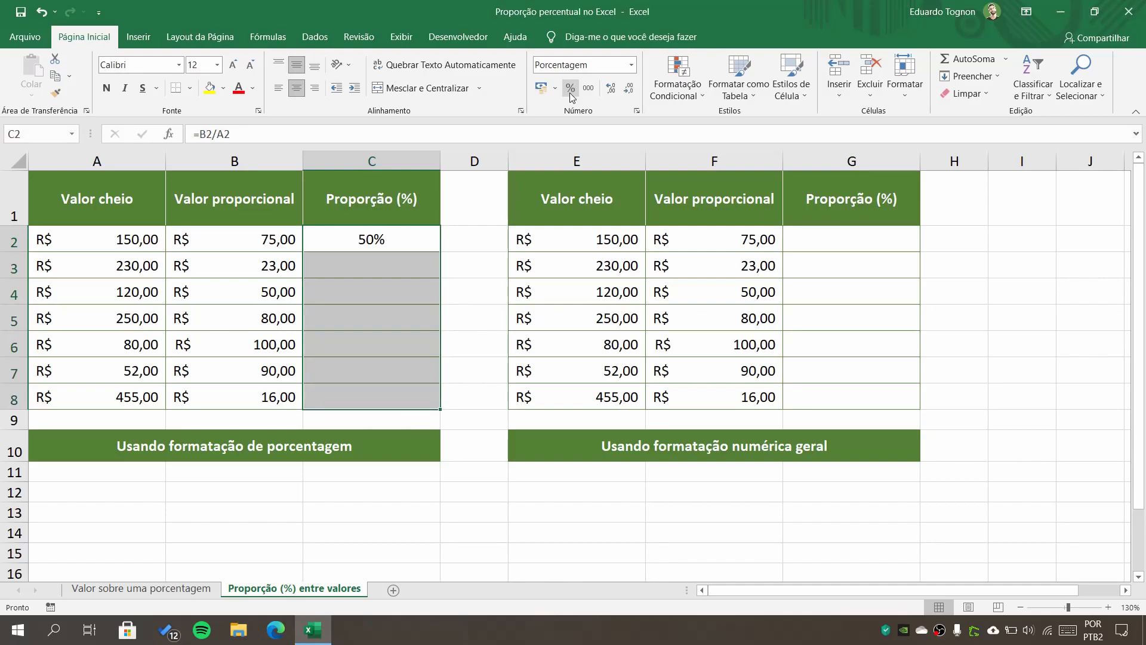
click(631, 65)
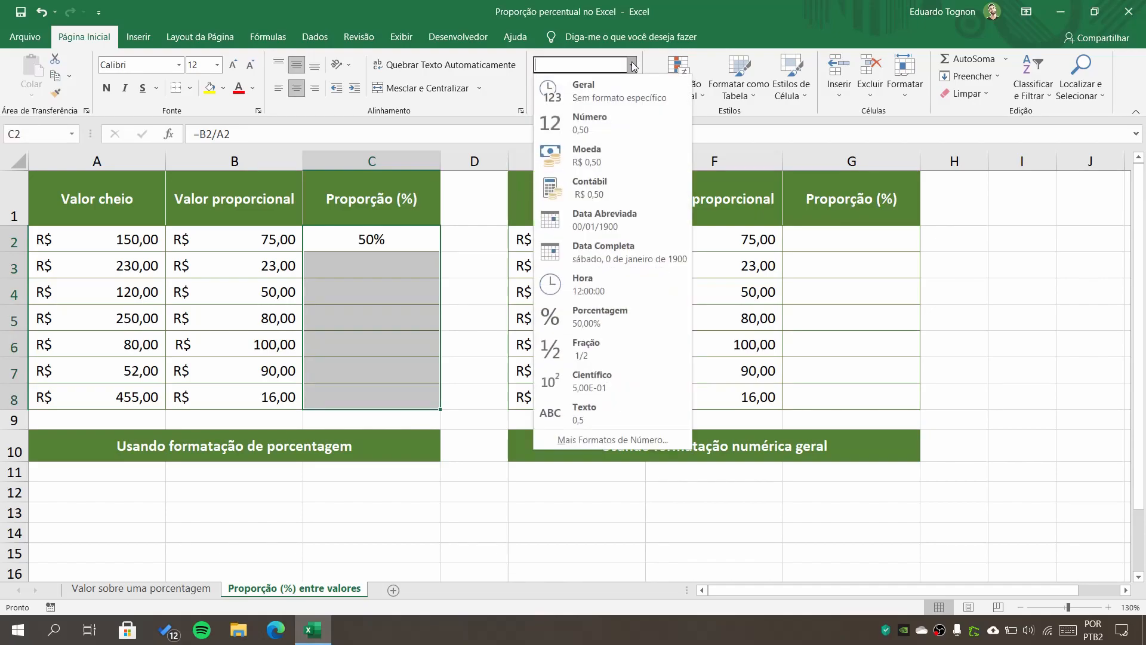
click(622, 327)
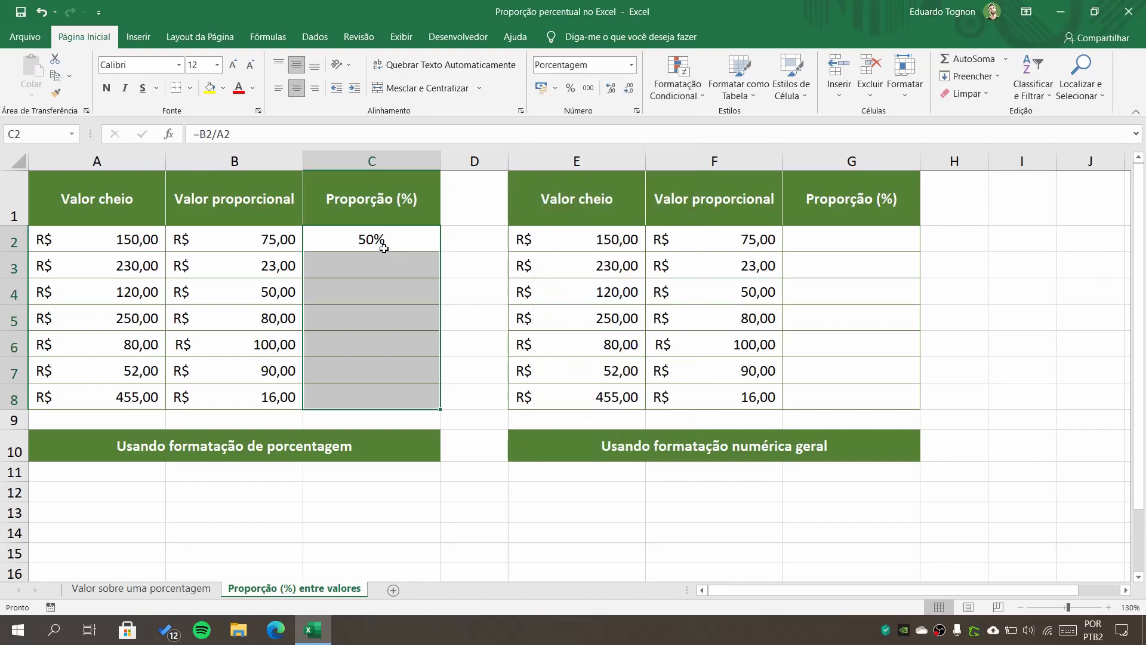
Copy the proportion formula from C2 down to C8.
click(378, 261)
click(397, 240)
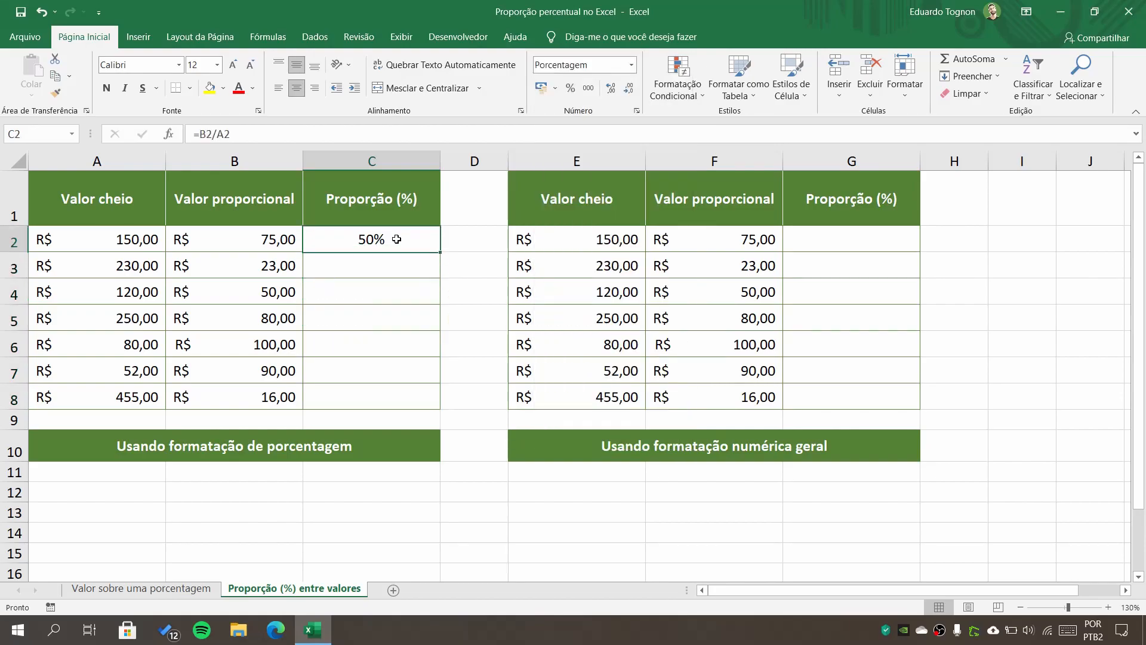
double_click(441, 252)
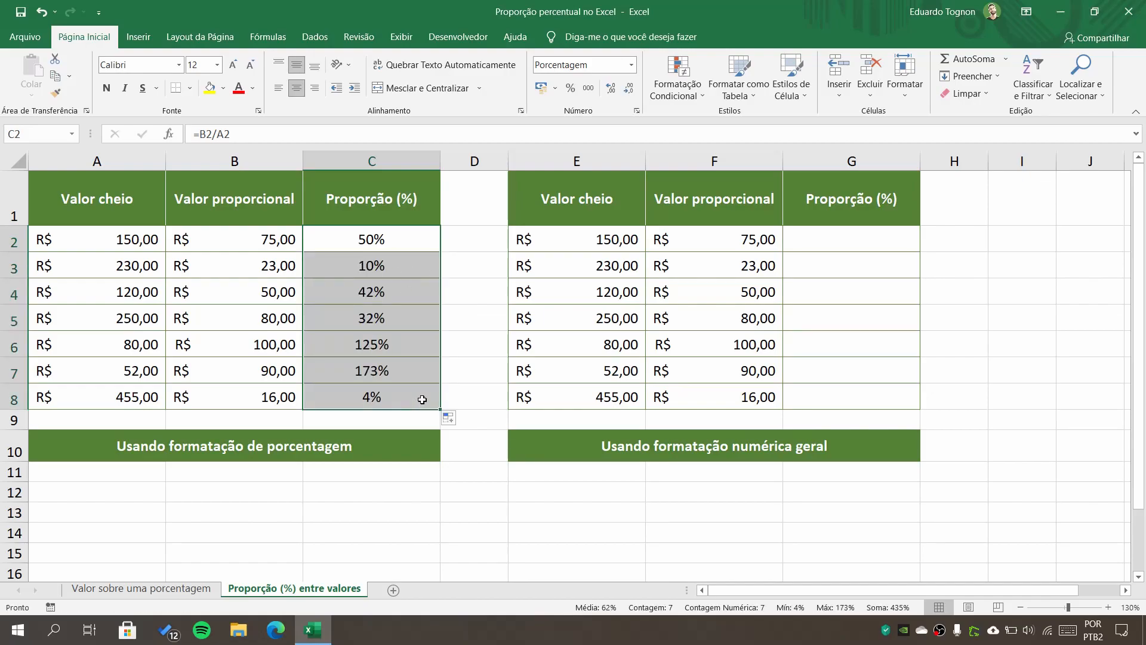
Show the proportions in C2:C8 with two decimal places and check the values and formula in row 4.
click(403, 352)
click(419, 240)
drag(419, 240, 402, 388)
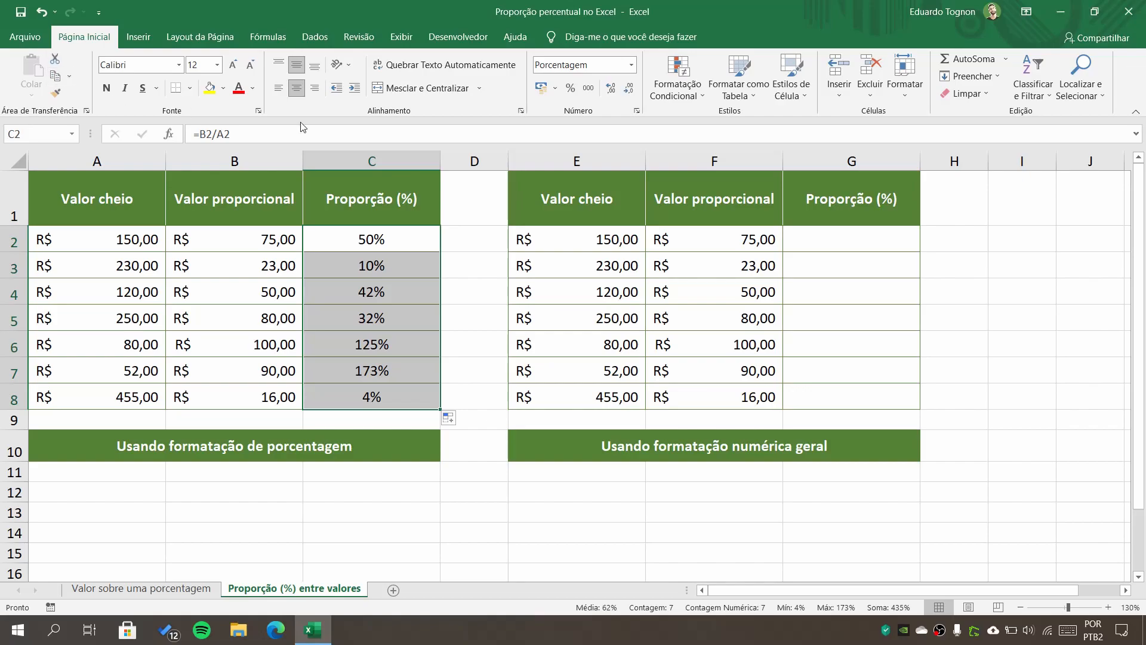
click(610, 88)
click(612, 95)
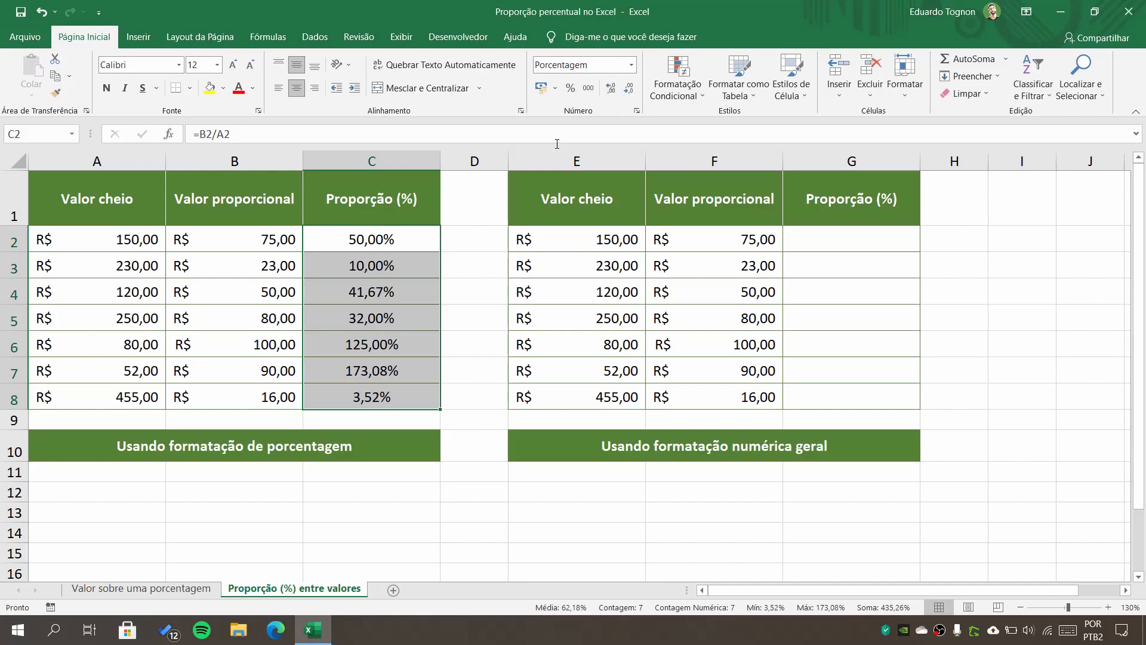
click(262, 294)
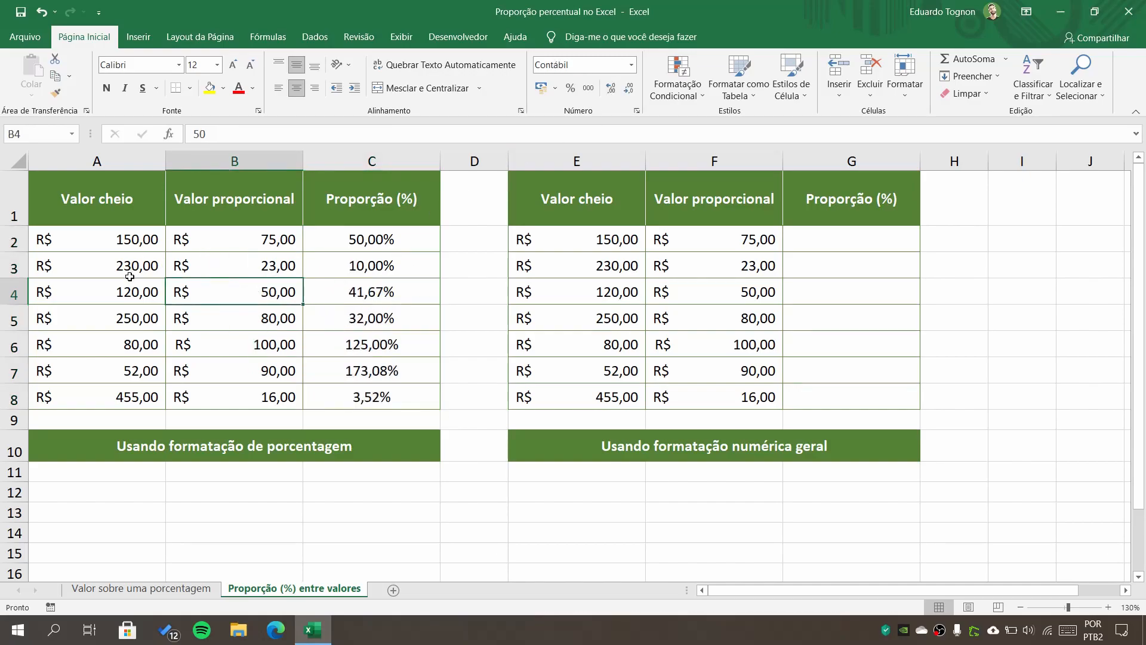
click(137, 295)
click(374, 301)
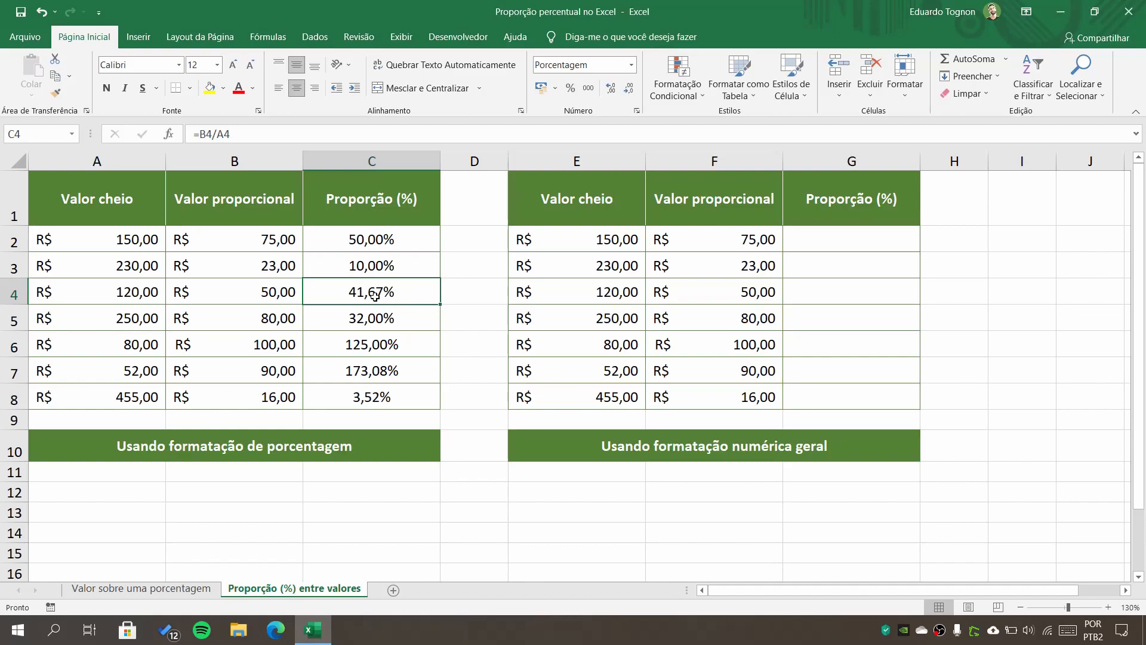
Remove both decimal places from the percentage in C4, restore them, and check the row 2 values.
click(626, 93)
click(626, 93)
click(607, 90)
click(608, 90)
click(117, 243)
click(225, 247)
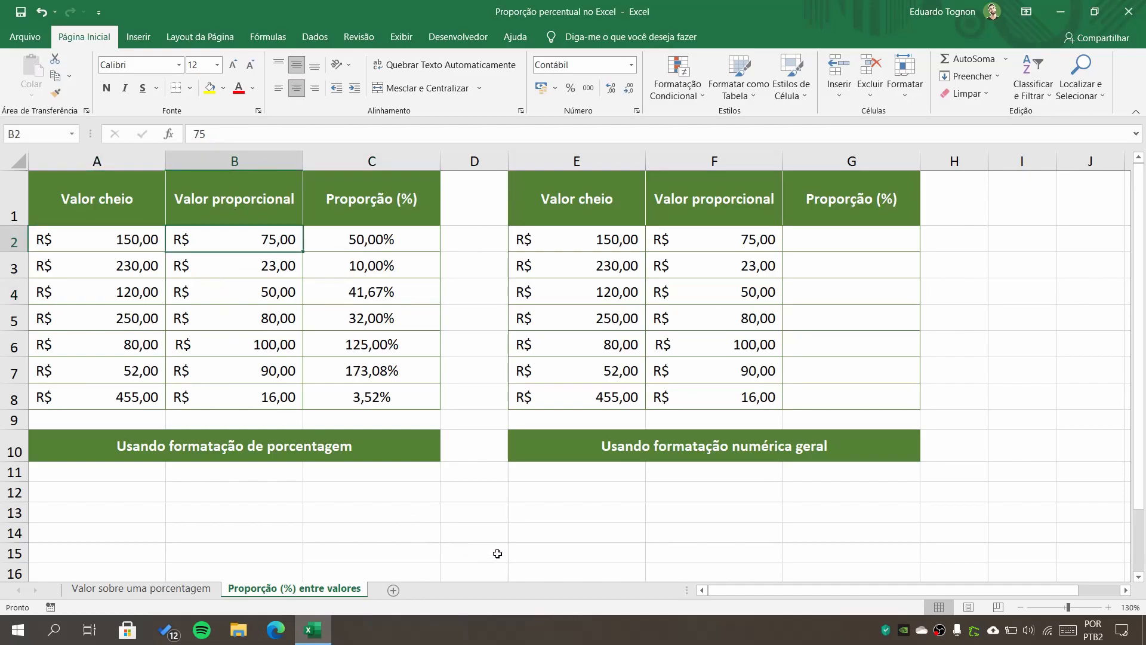
Go to the "Valor sobre uma porcentagem" sheet and check the number format of the percentages in F2:F8.
click(196, 589)
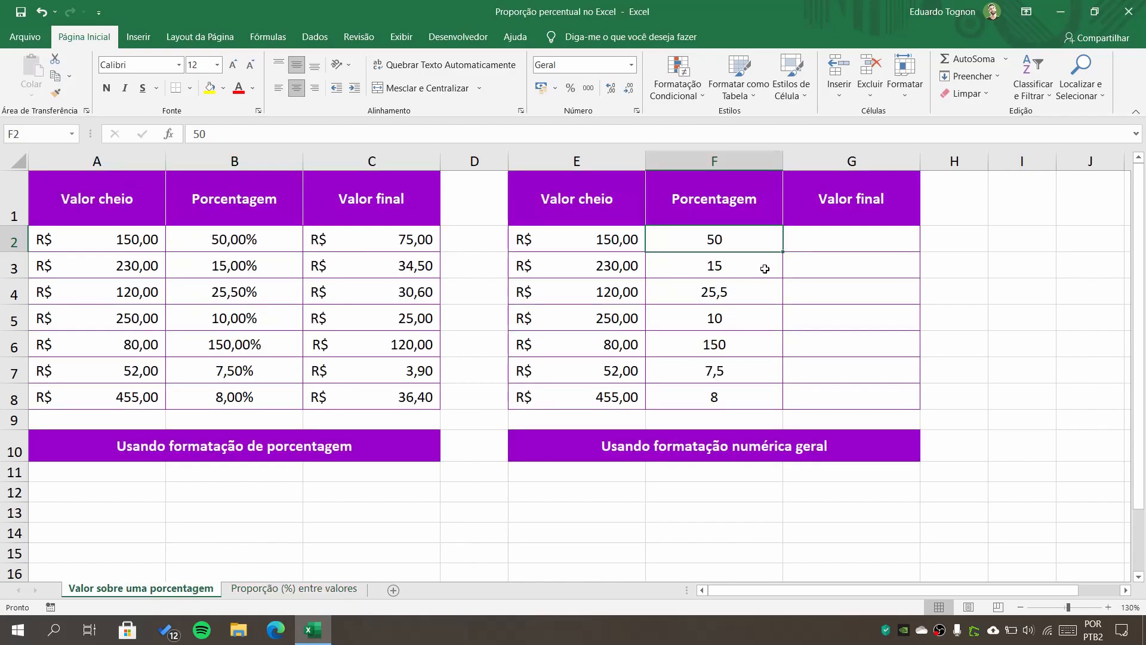
click(857, 236)
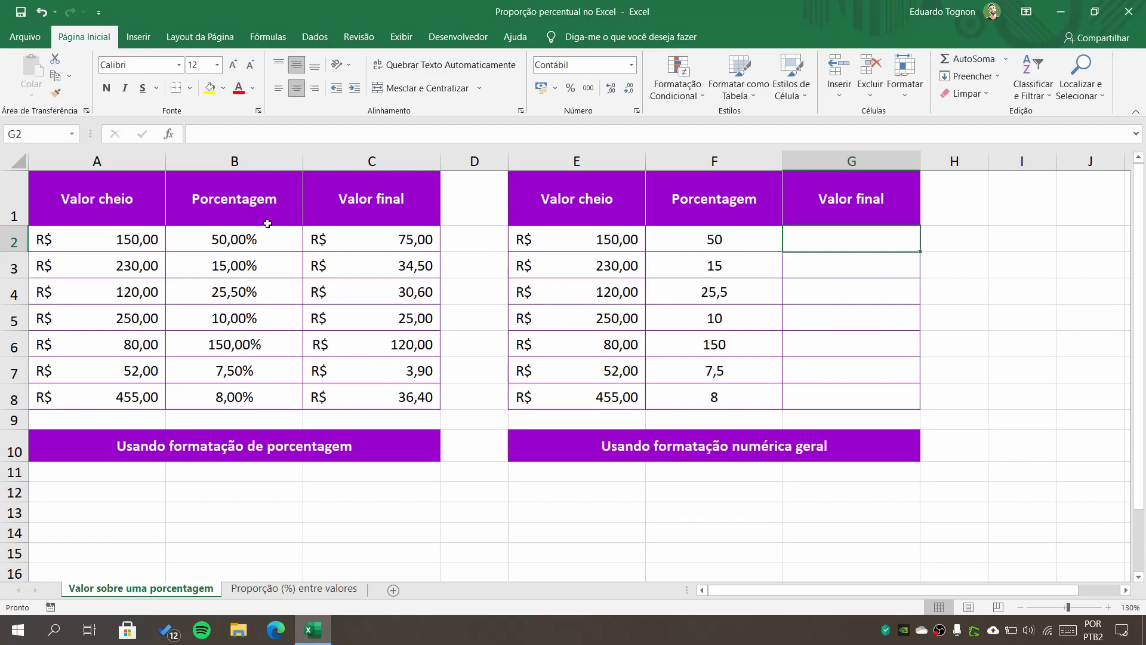
drag(712, 247, 716, 401)
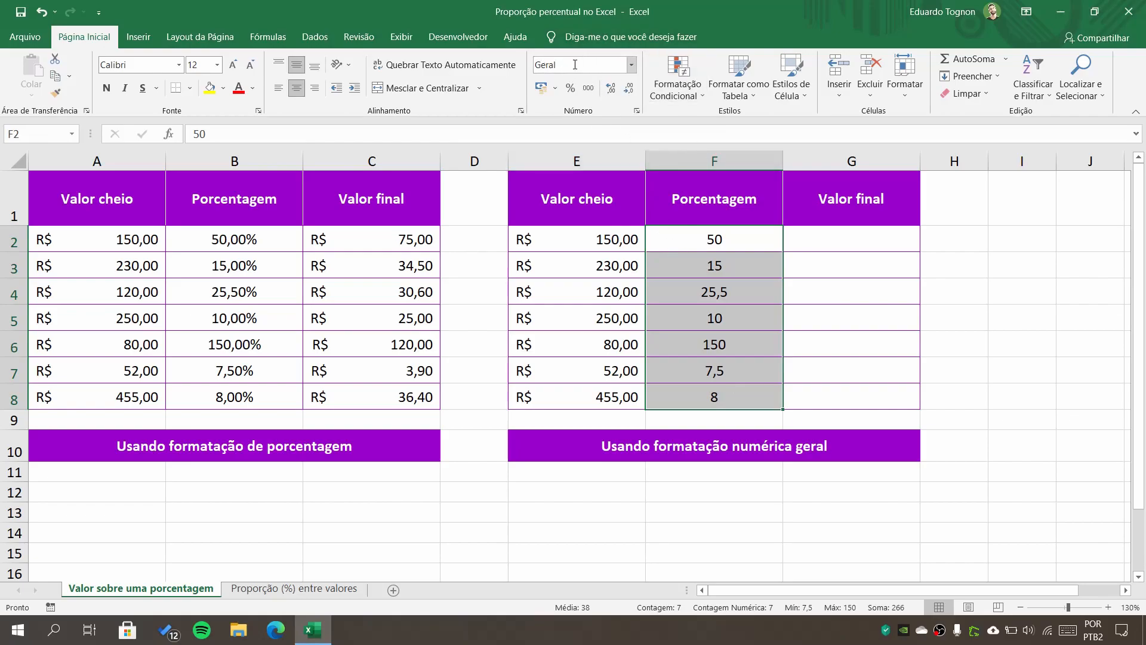
Try to calculate the final value in G2 with =E2*F2 and compare it with C2.
click(875, 231)
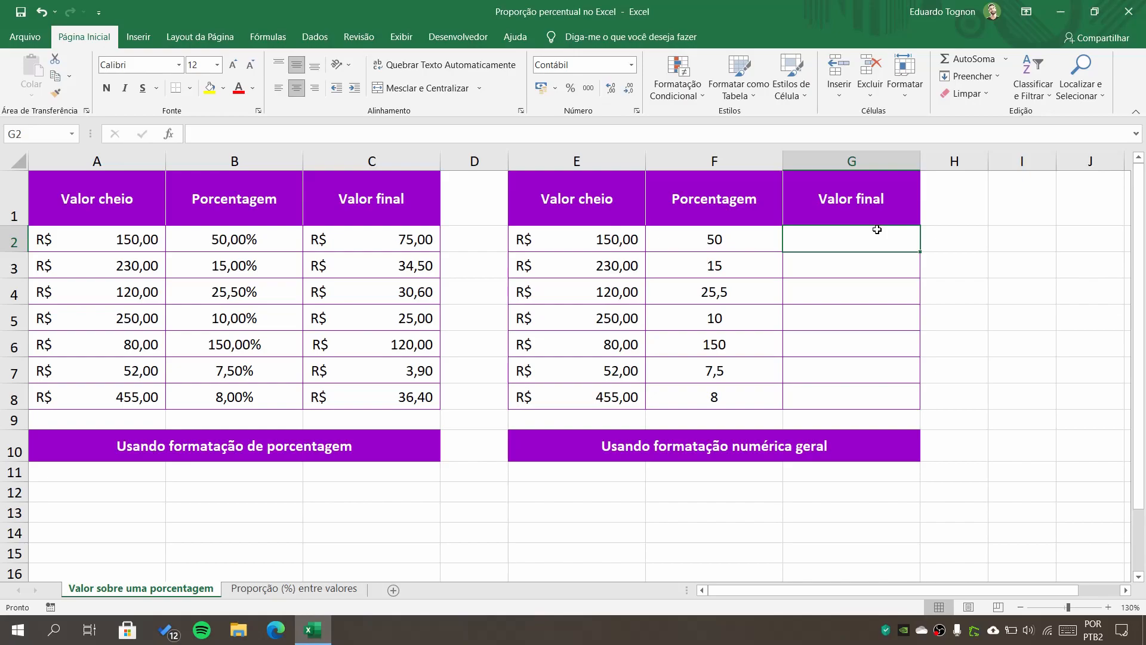
text(=)
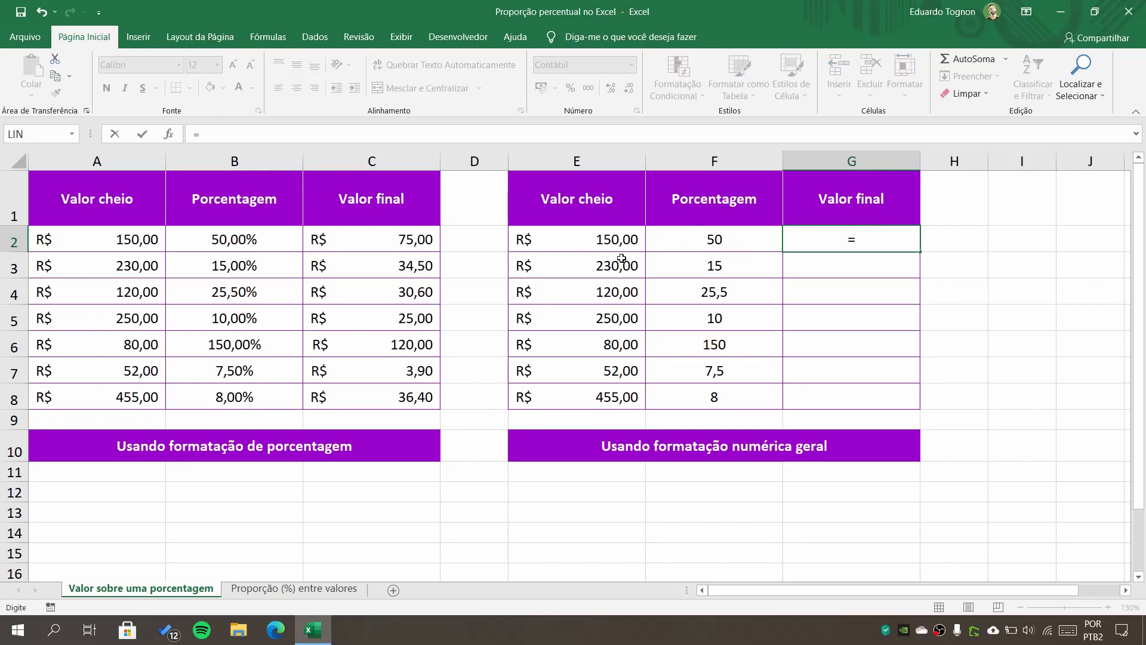
click(612, 234)
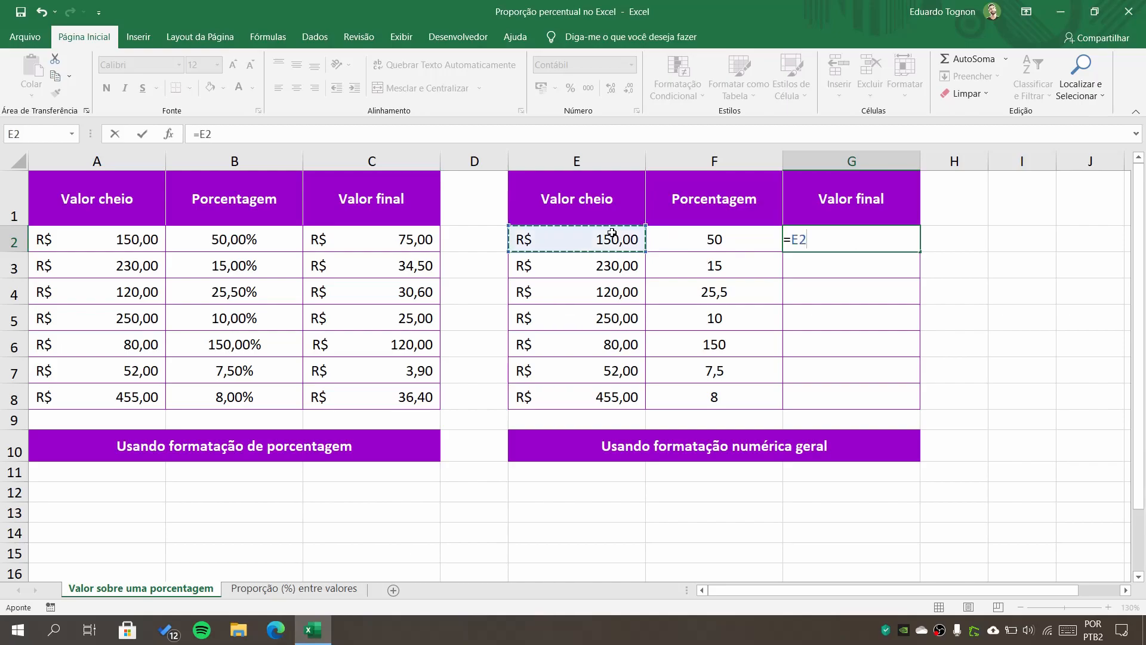
text(/)
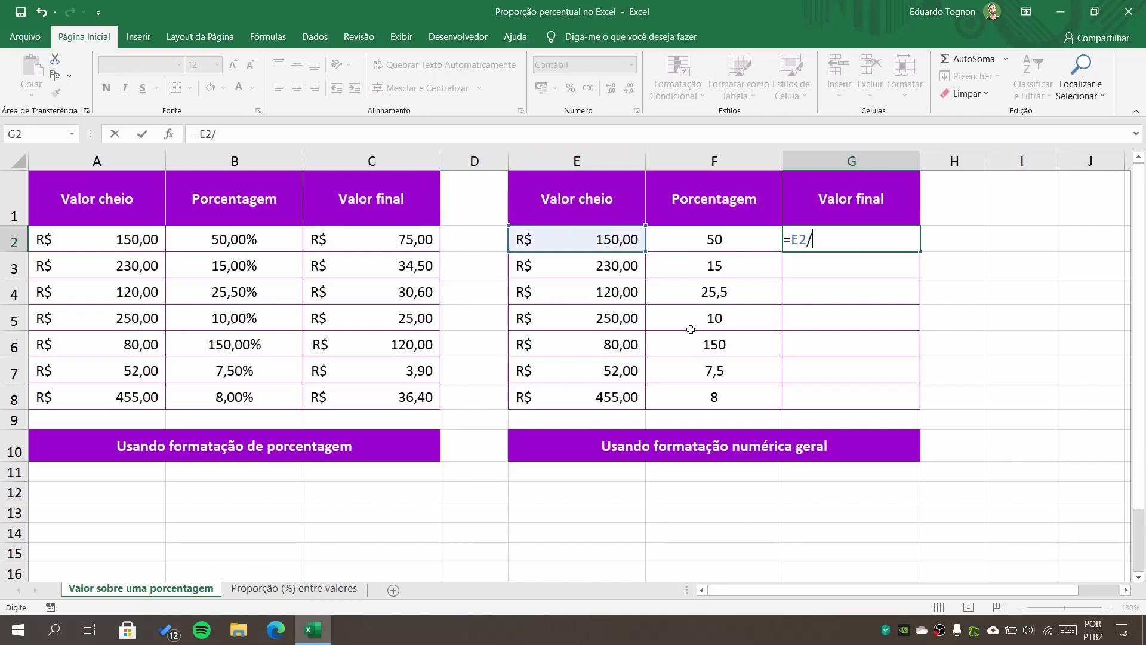
text(*)
click(722, 240)
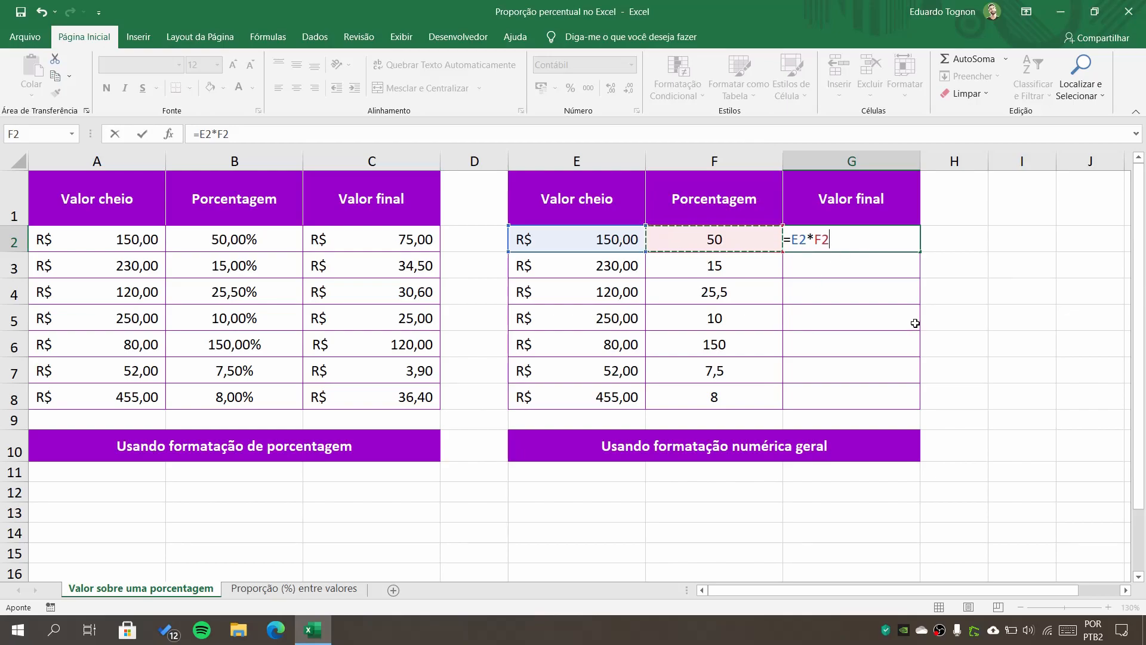
key(Return)
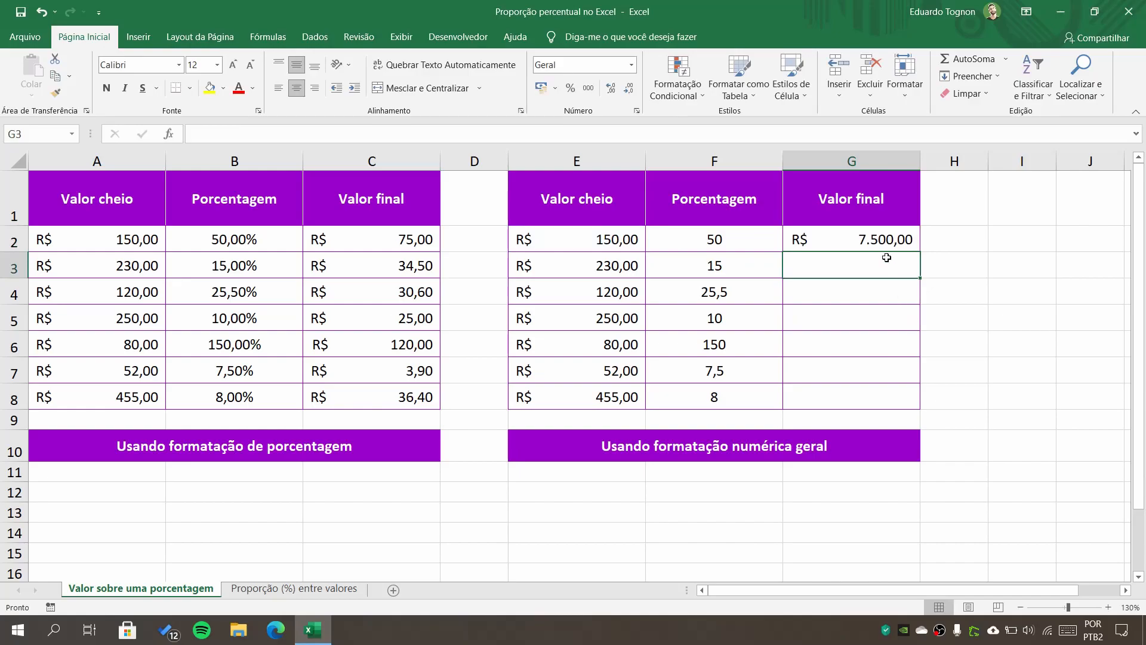
click(878, 235)
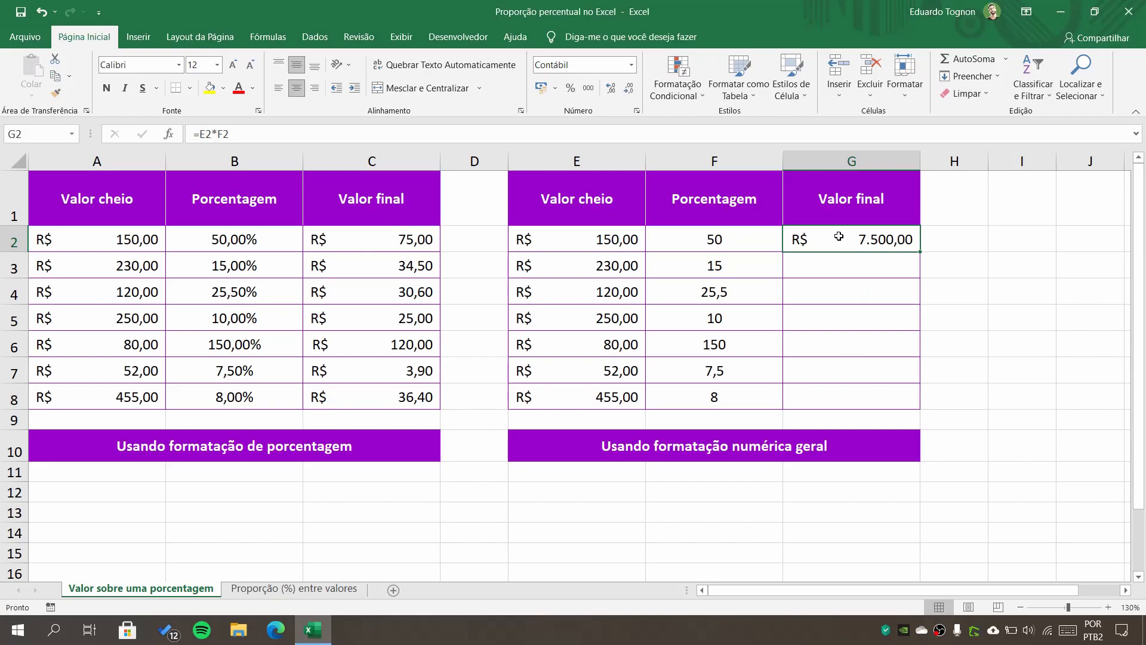
click(404, 232)
click(873, 232)
Change the final value formula in G2 to =E2*(F2/100).
double_click(860, 243)
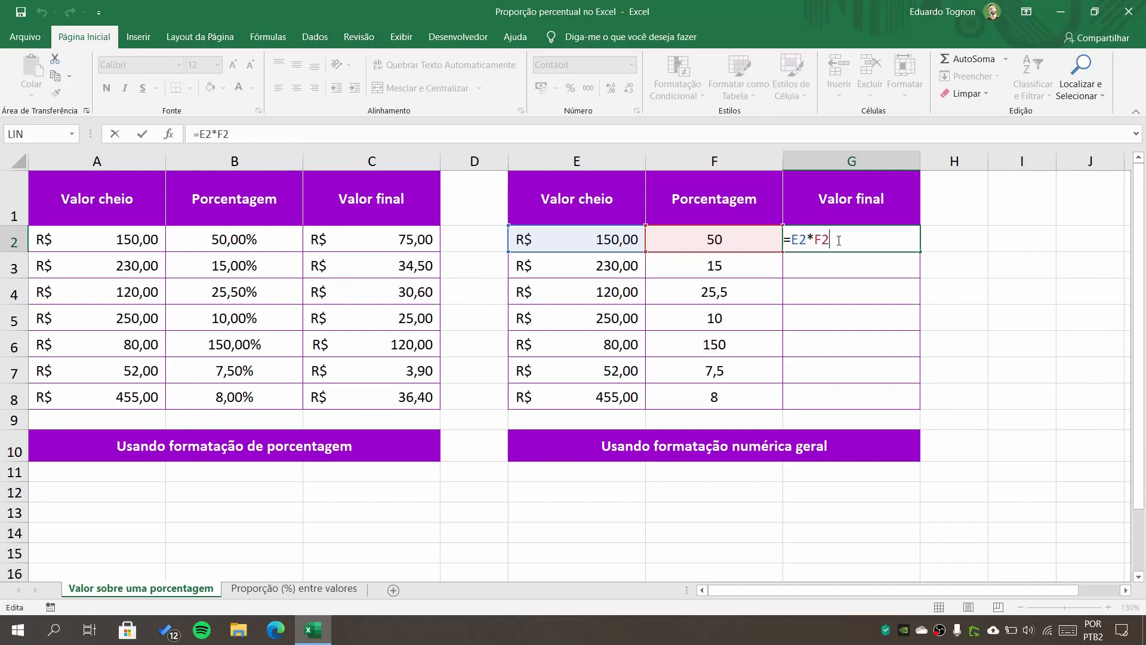
key(BackSpace)
key(BackSpace)
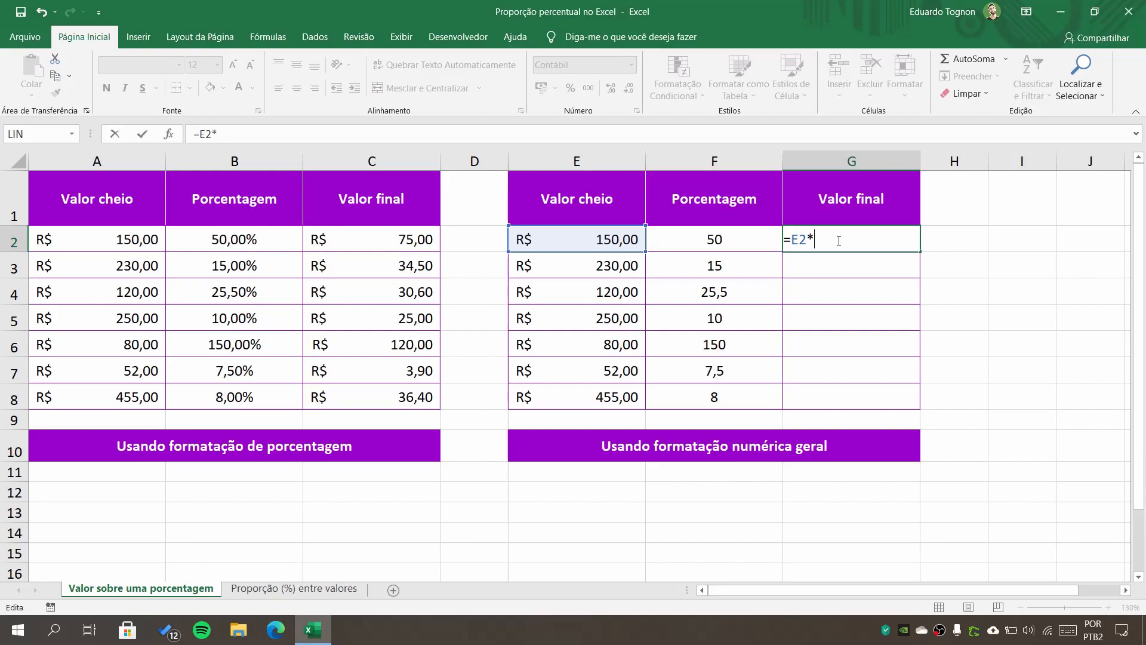
text(()
click(716, 240)
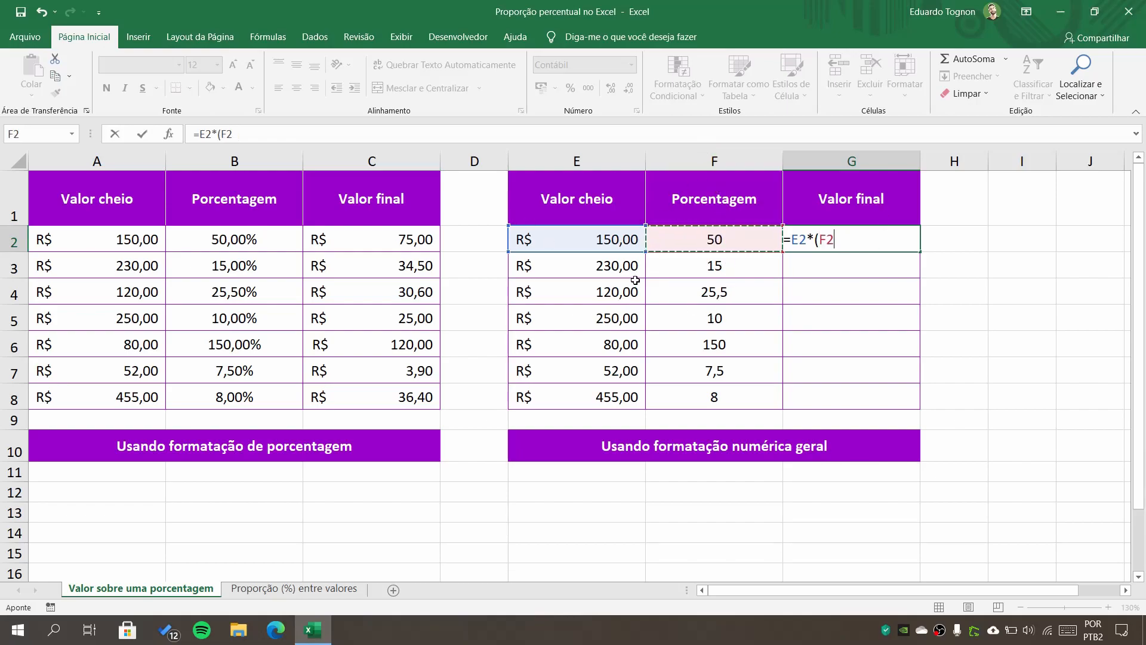
text(/100)
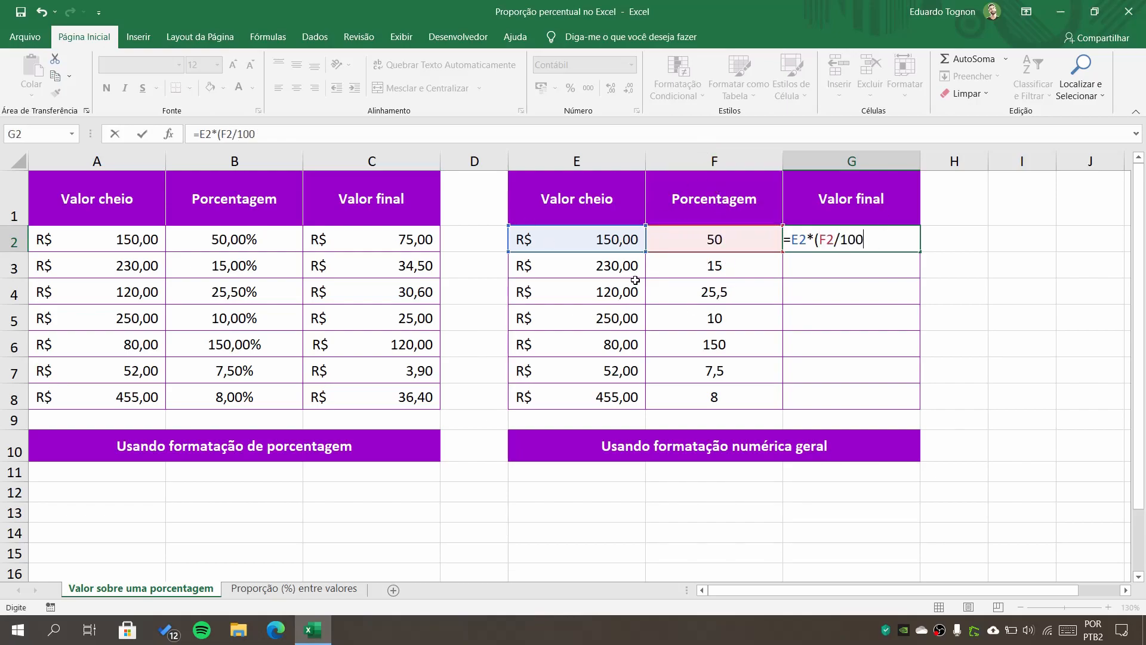
text())
key(Return)
click(909, 241)
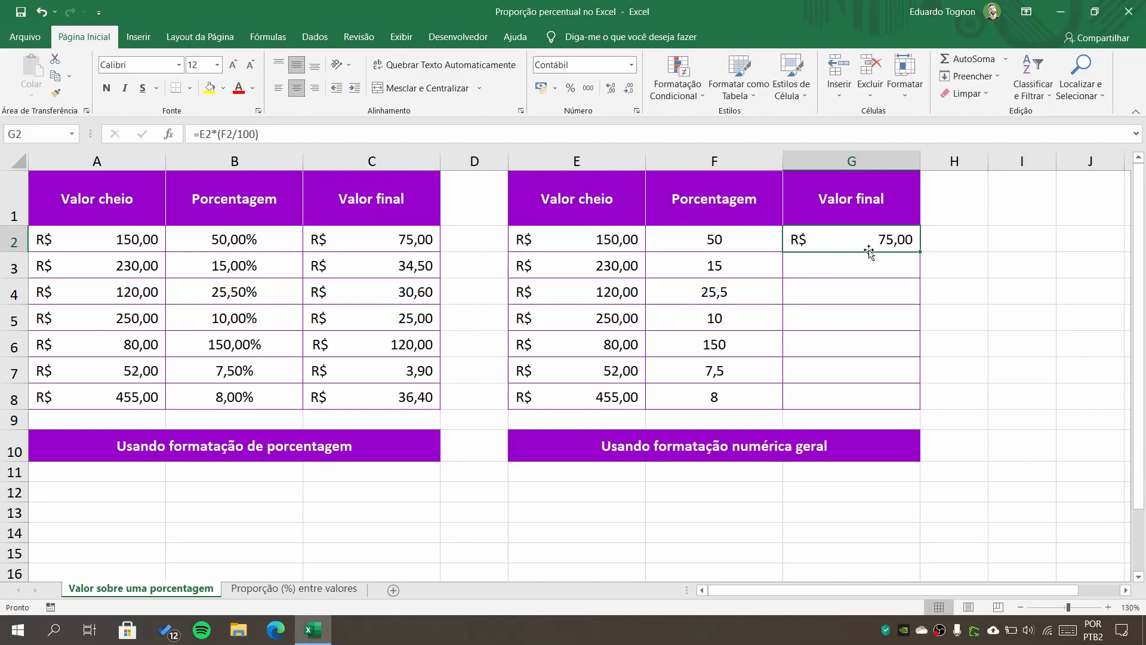
Examine the number formats of the final value cells G2:G8 and the percentage cells F2:F8.
drag(854, 237, 848, 391)
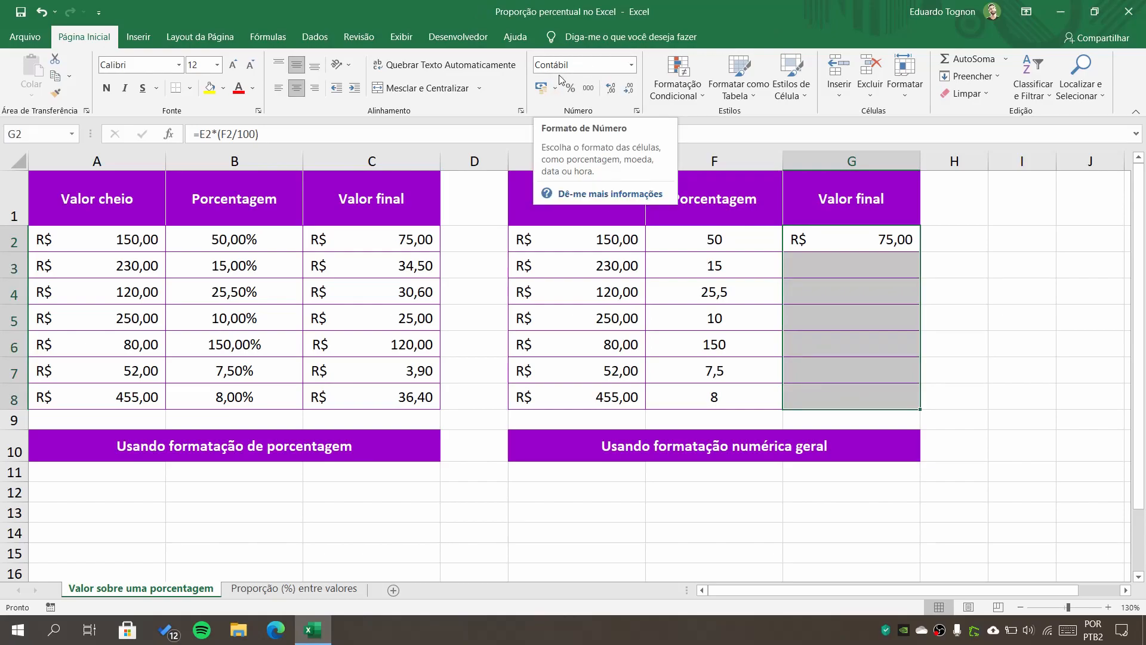
click(883, 341)
click(854, 232)
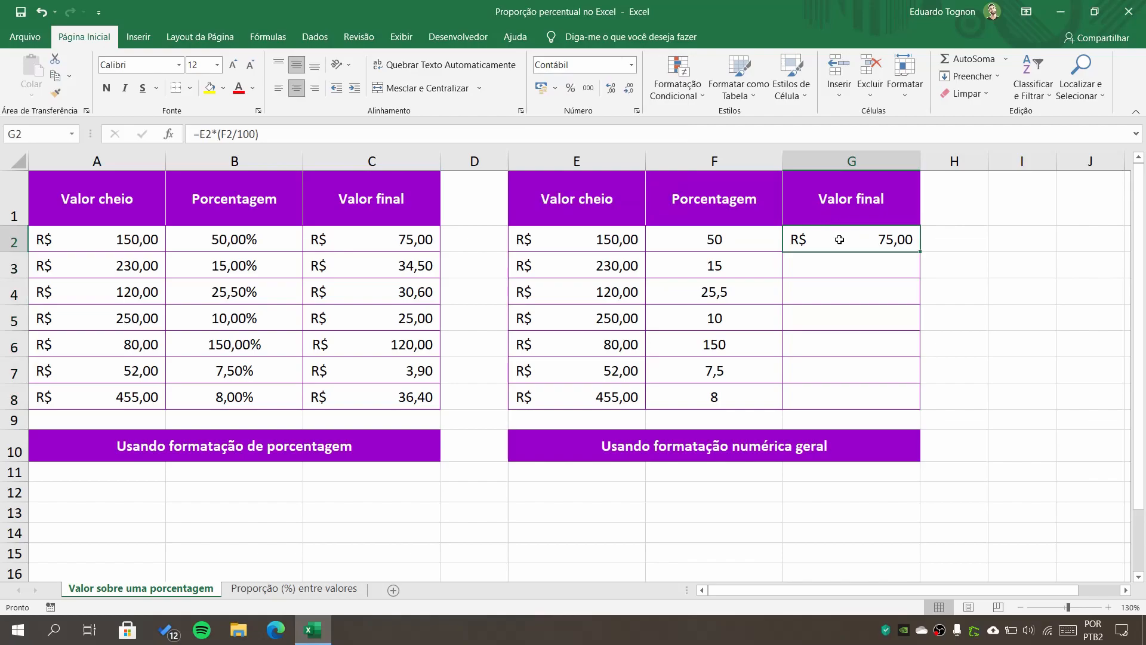
drag(839, 239, 837, 399)
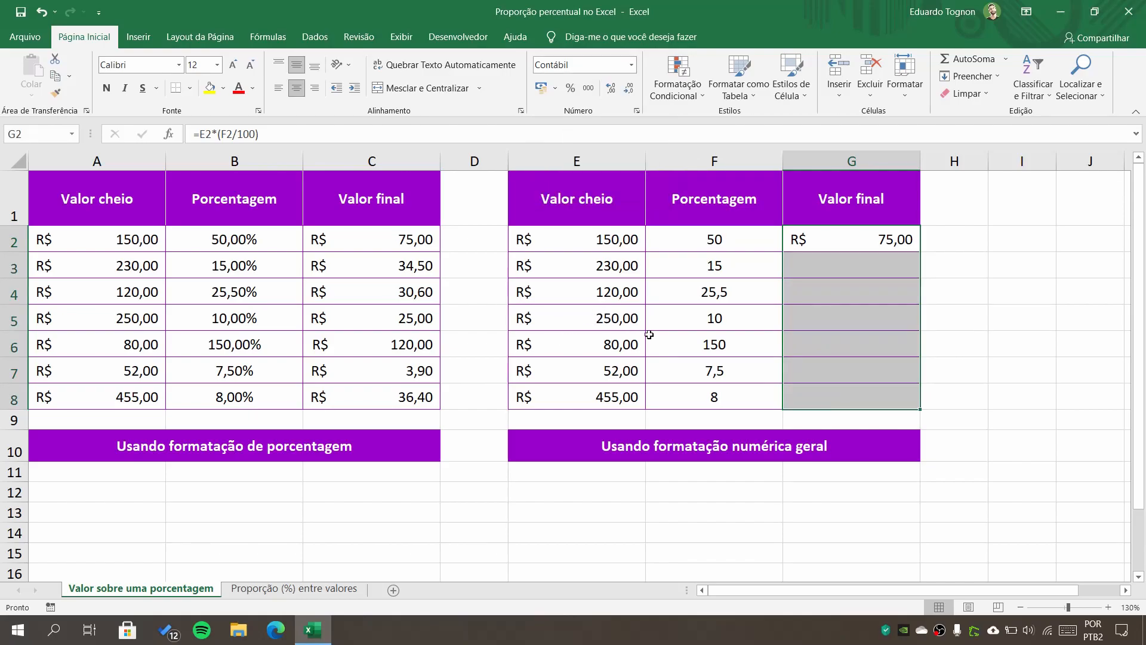
click(844, 245)
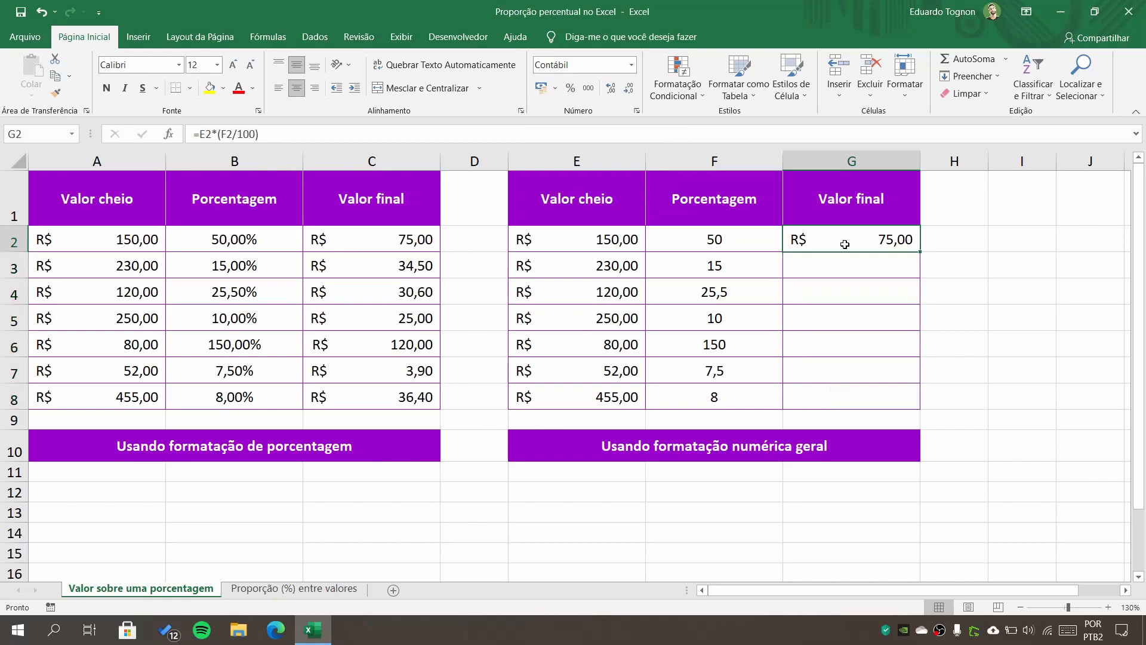
drag(749, 244, 726, 392)
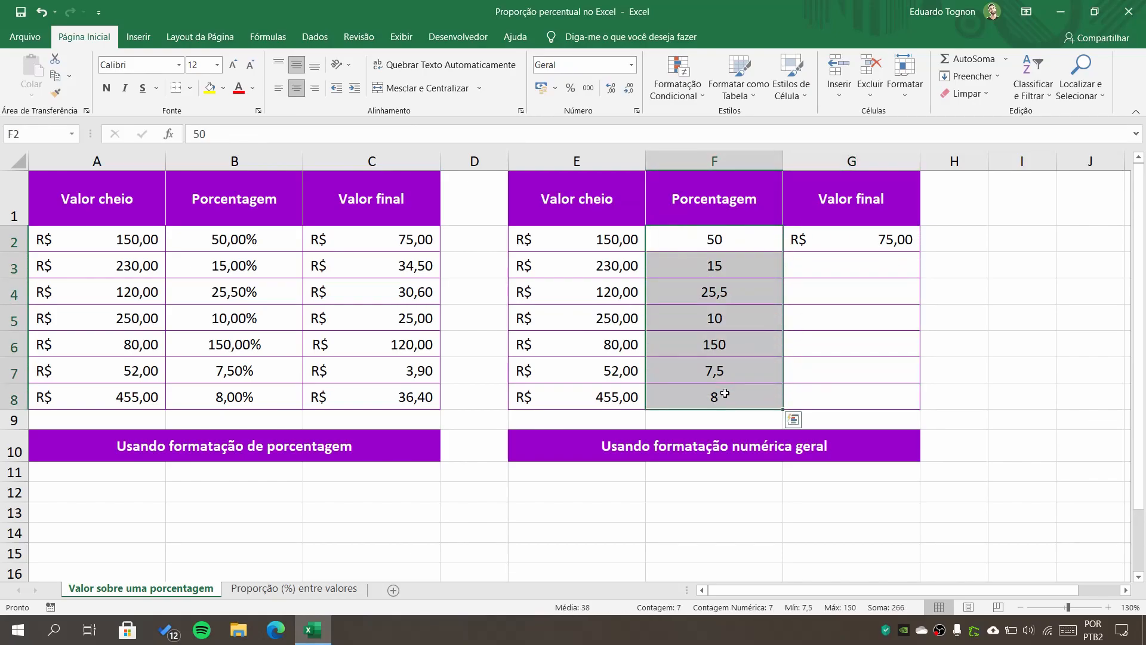
click(846, 233)
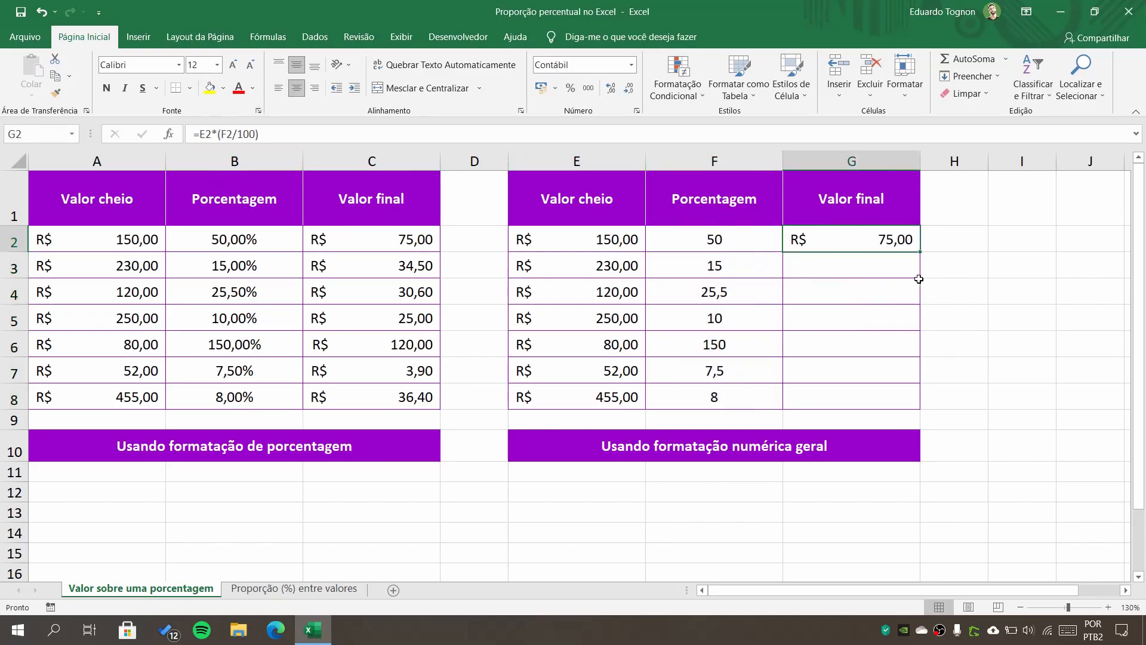
click(730, 227)
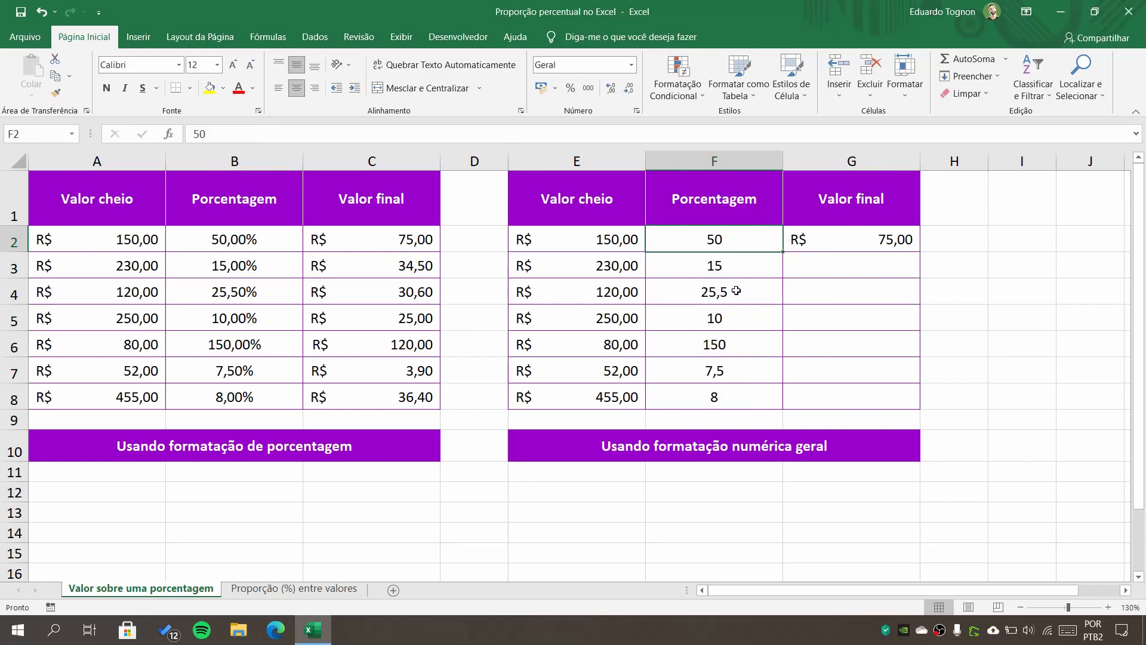
Copy the final value formula from G2 down to G8 and compare rows 7 and 8 with column C.
click(867, 247)
drag(920, 253, 911, 411)
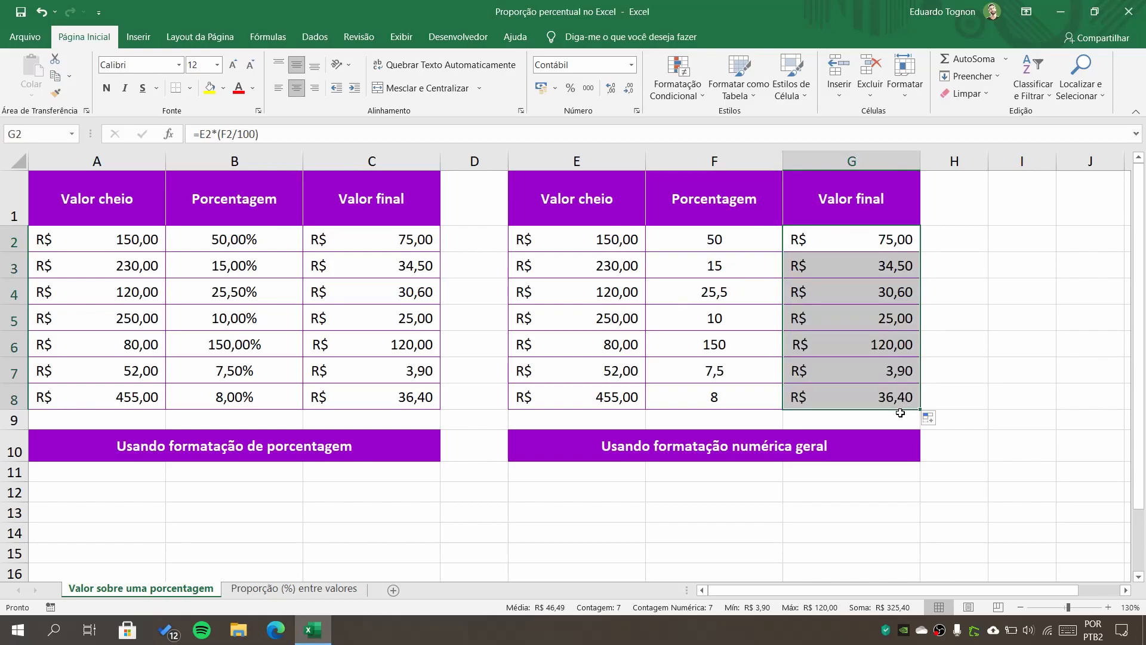
click(385, 375)
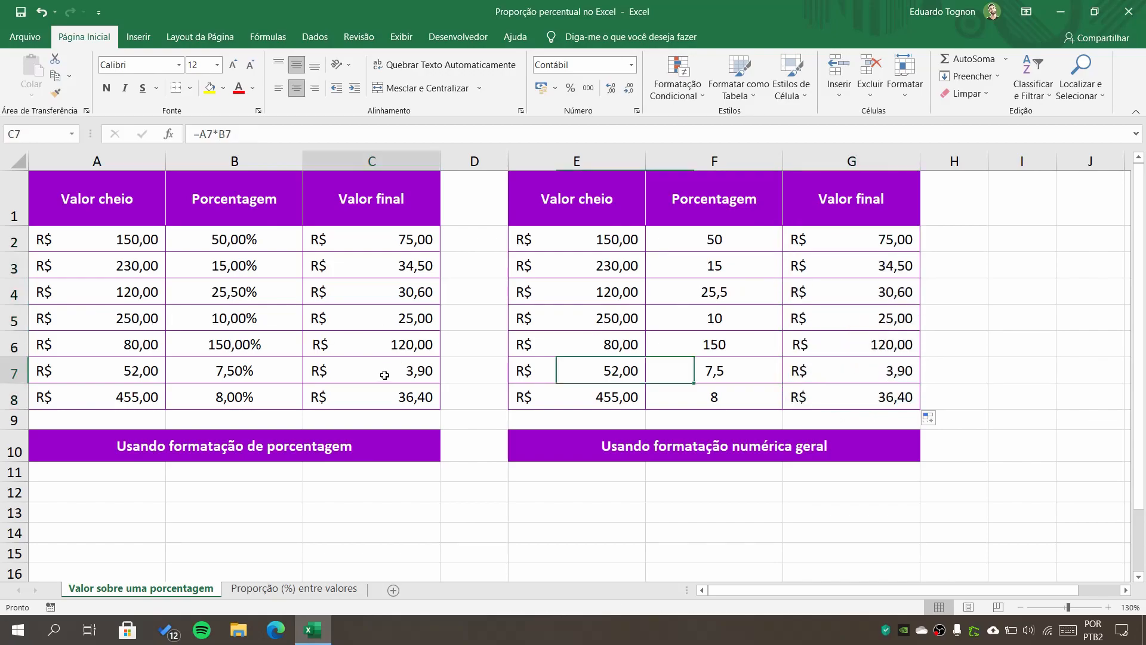
click(844, 380)
click(383, 391)
click(877, 391)
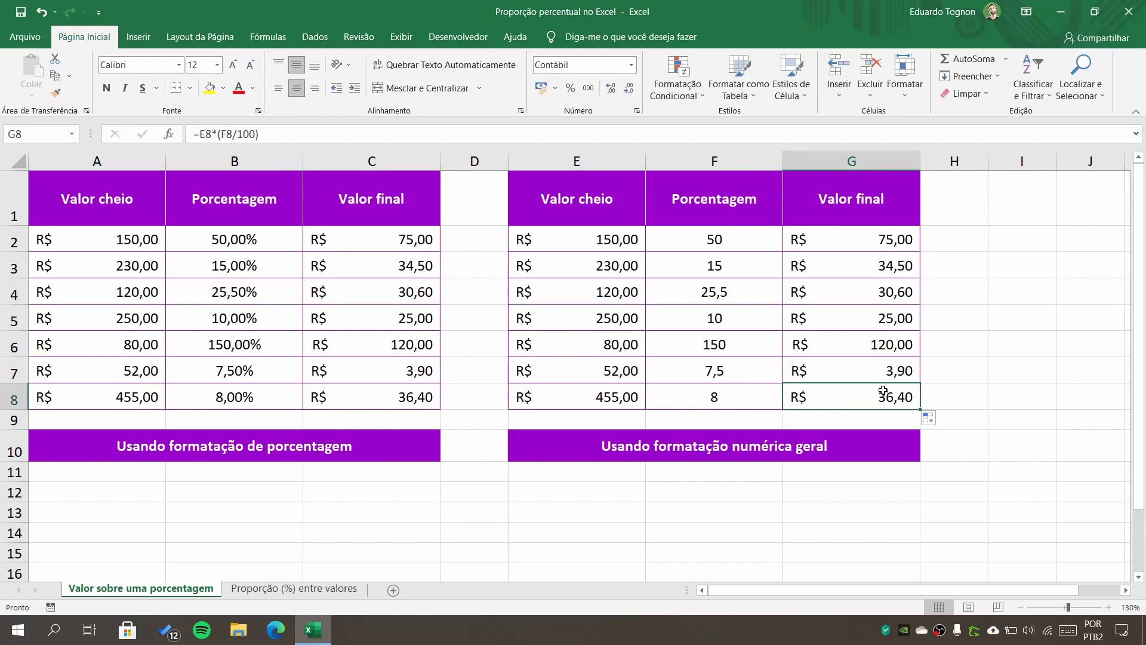
On the "Proporção (%) entre valores" sheet, check the formula in C2 and calculate the proportion in G2 with =F2/E2.
click(341, 591)
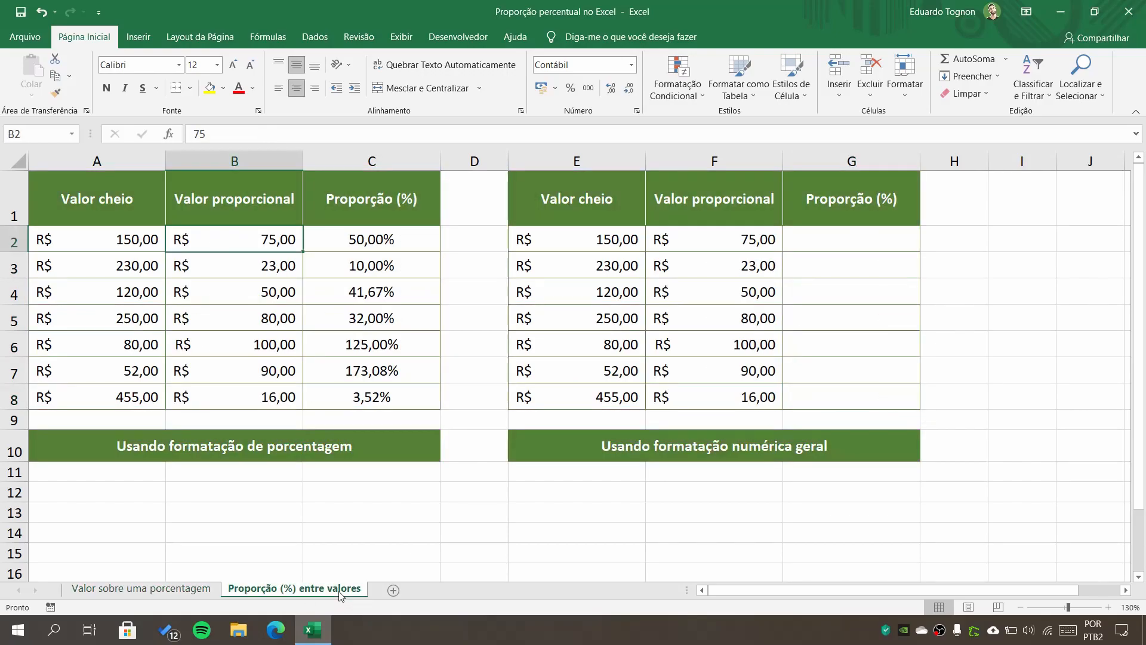
click(804, 232)
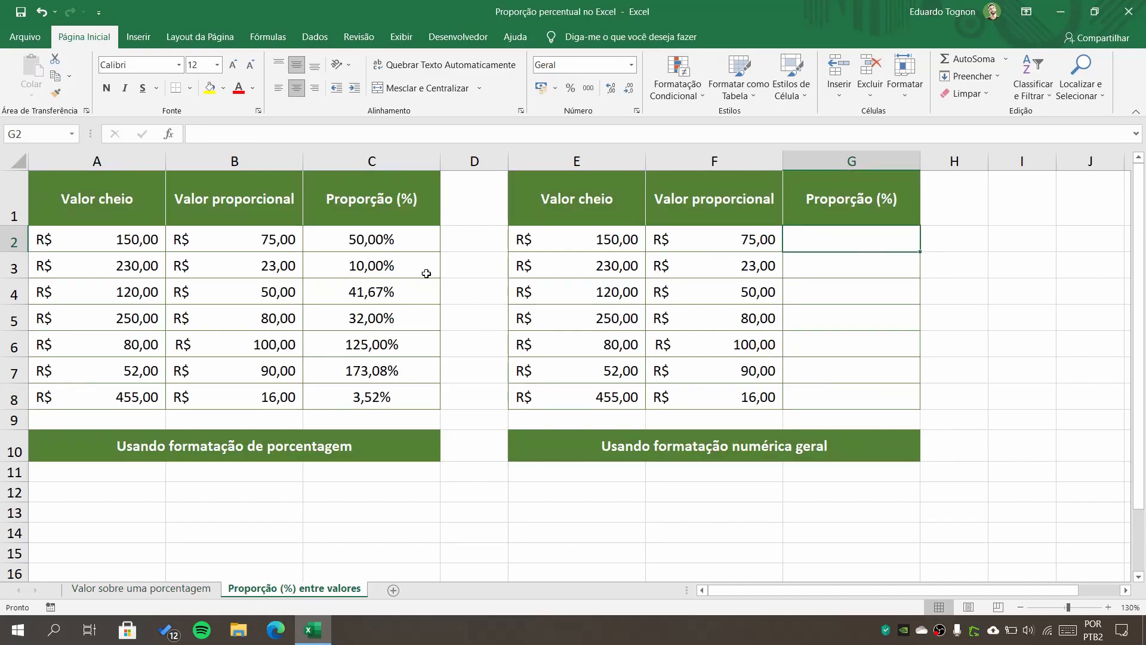
click(361, 240)
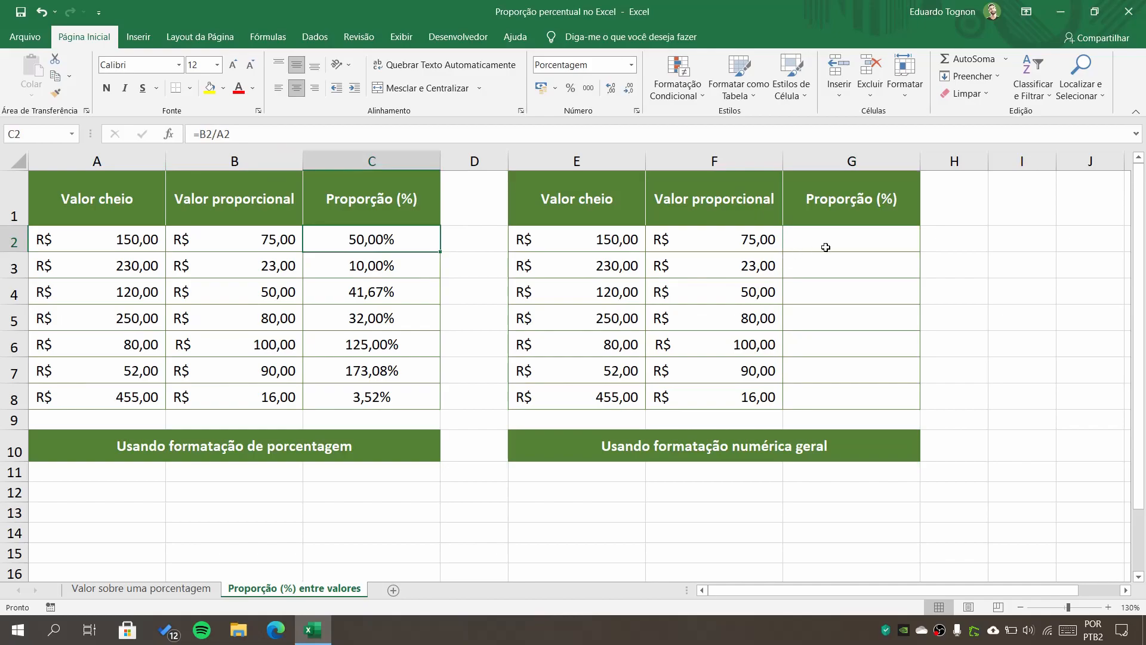
click(842, 240)
text(=)
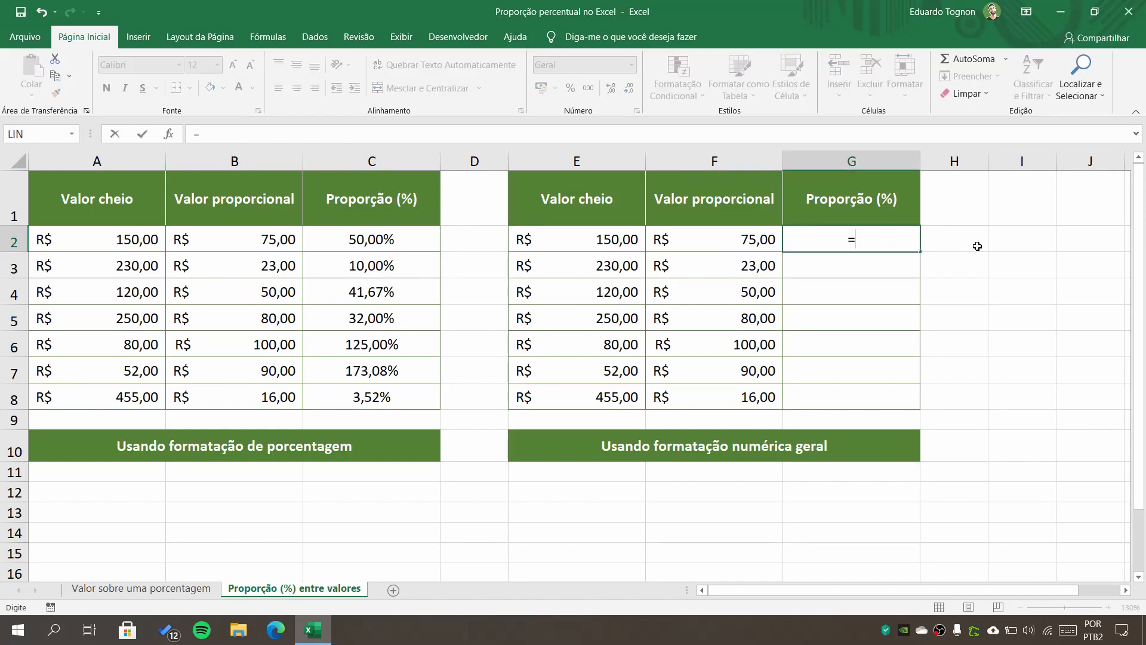
click(730, 243)
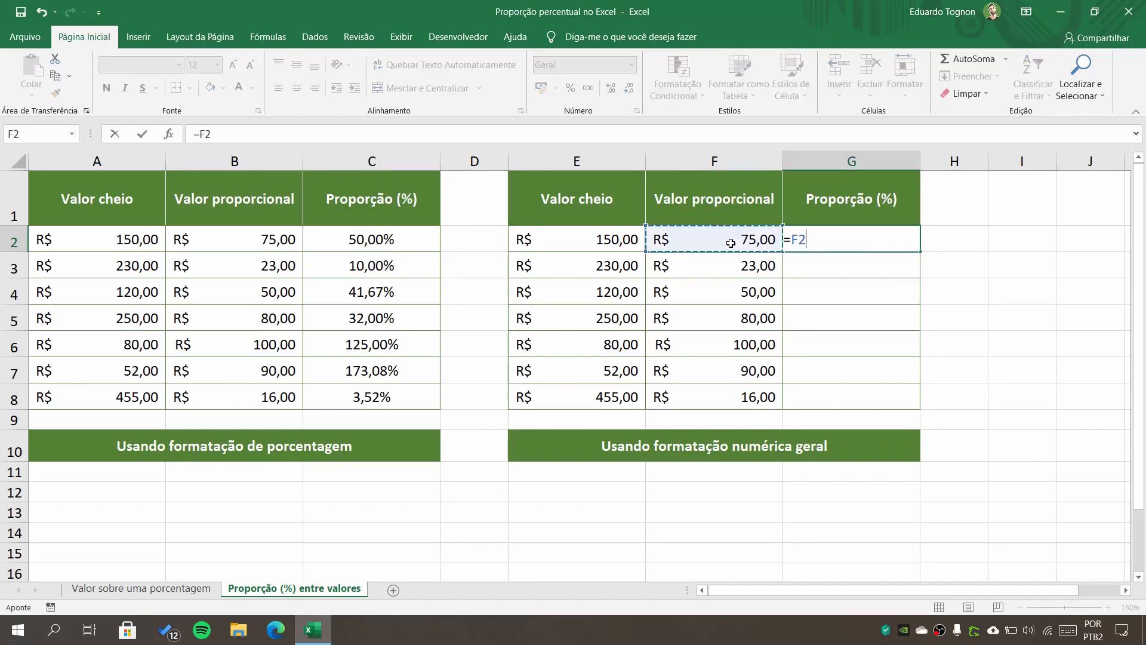
text(/)
click(633, 234)
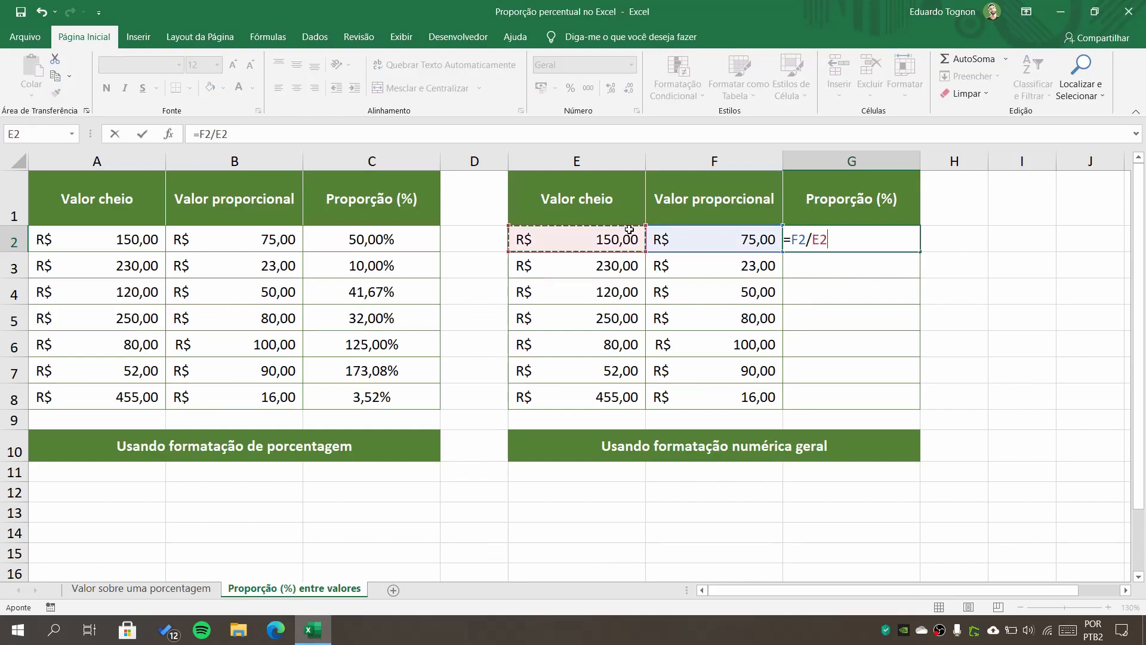
key(Return)
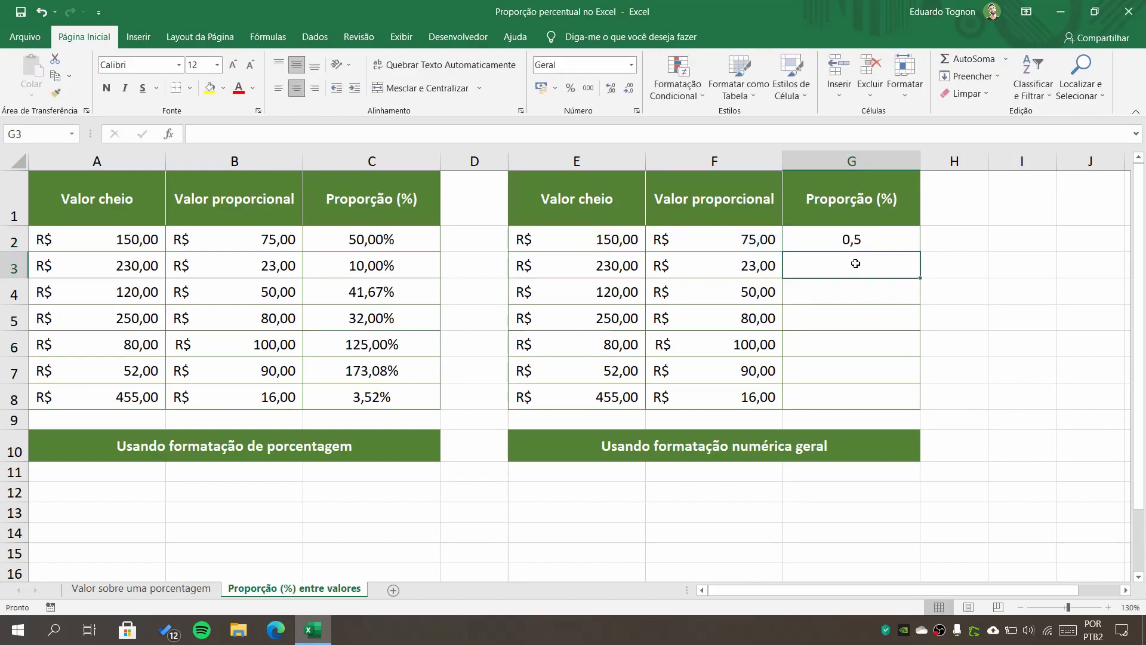
Compare the formula and number format of the proportion in G2 with those in C2.
click(858, 239)
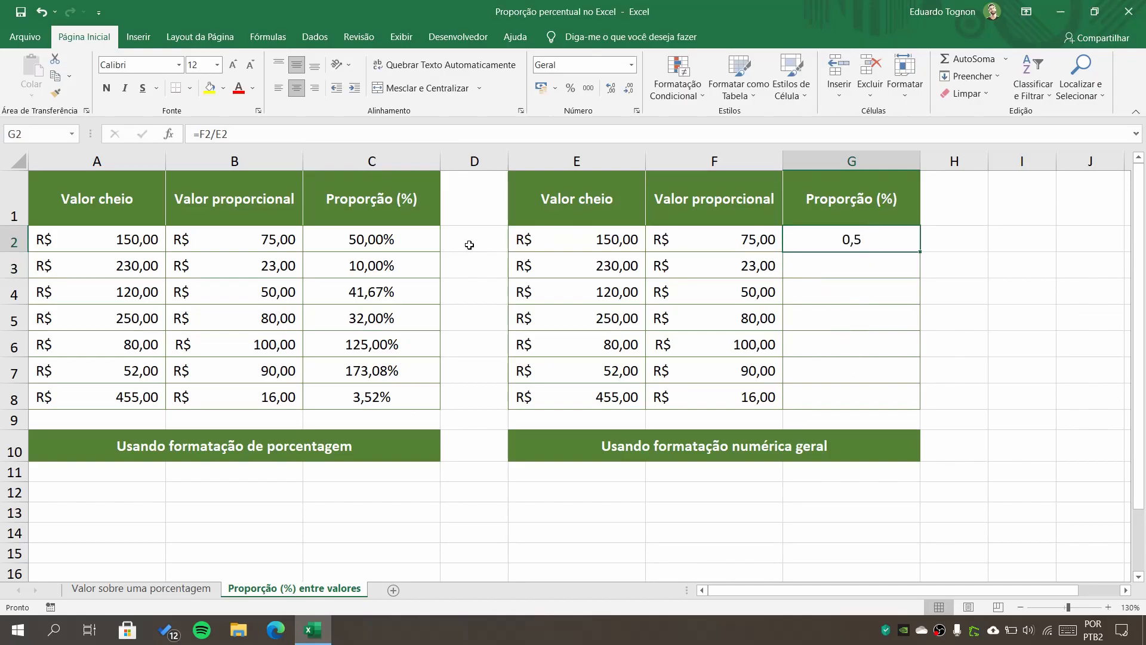
click(365, 240)
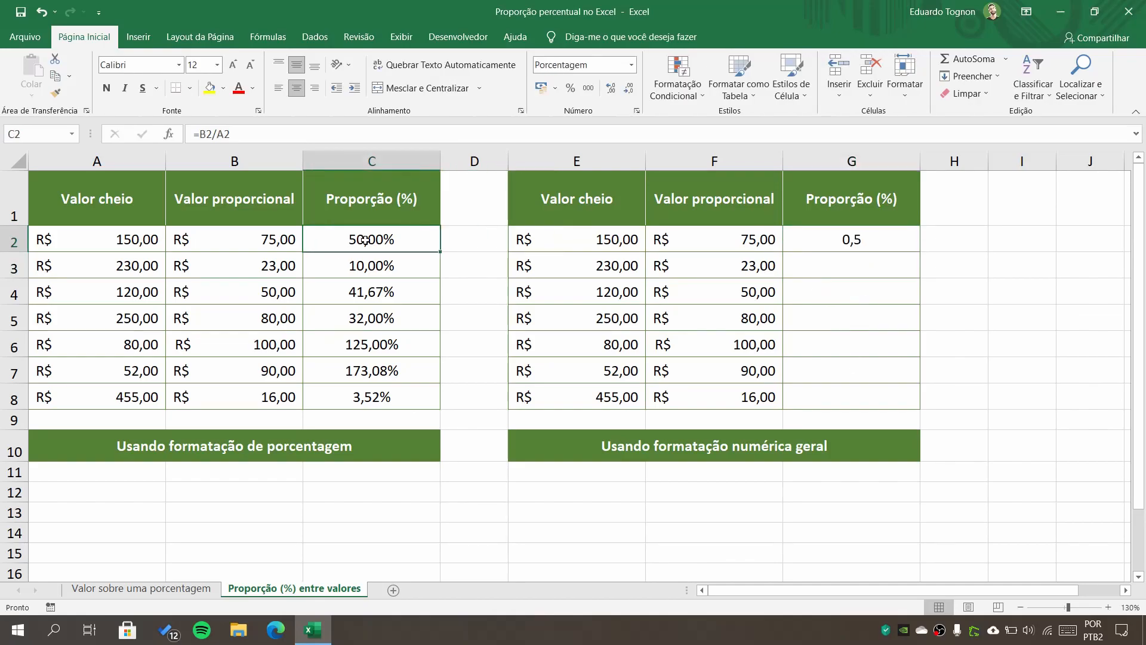
click(876, 234)
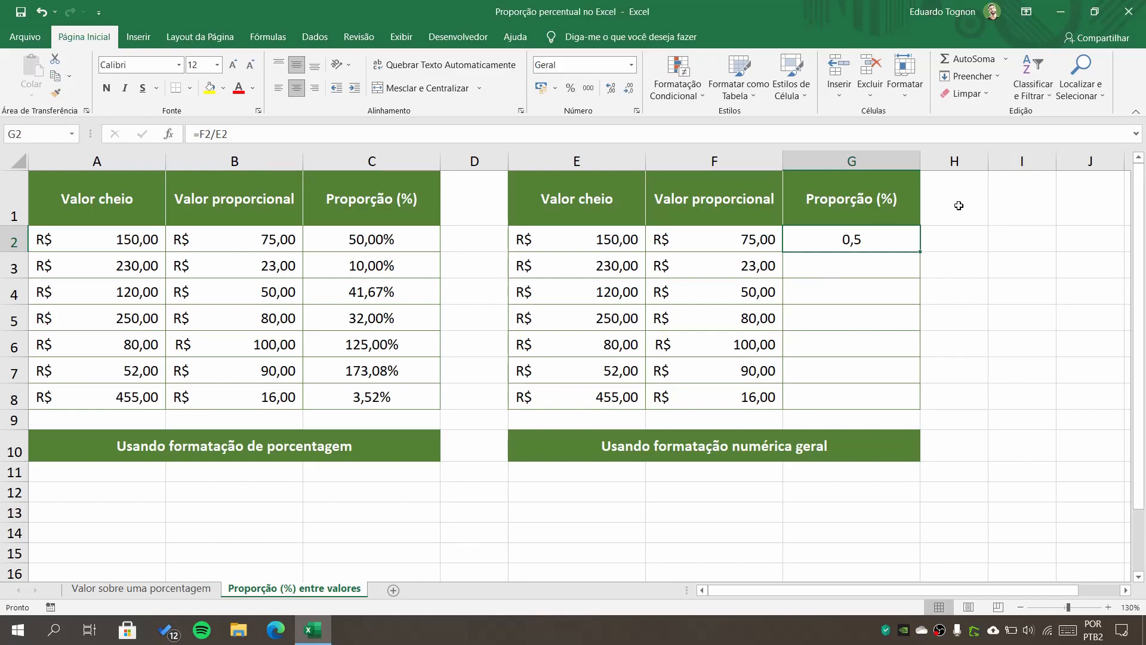
Change the proportion formula in G2 to =(F2/E2)*100.
double_click(882, 238)
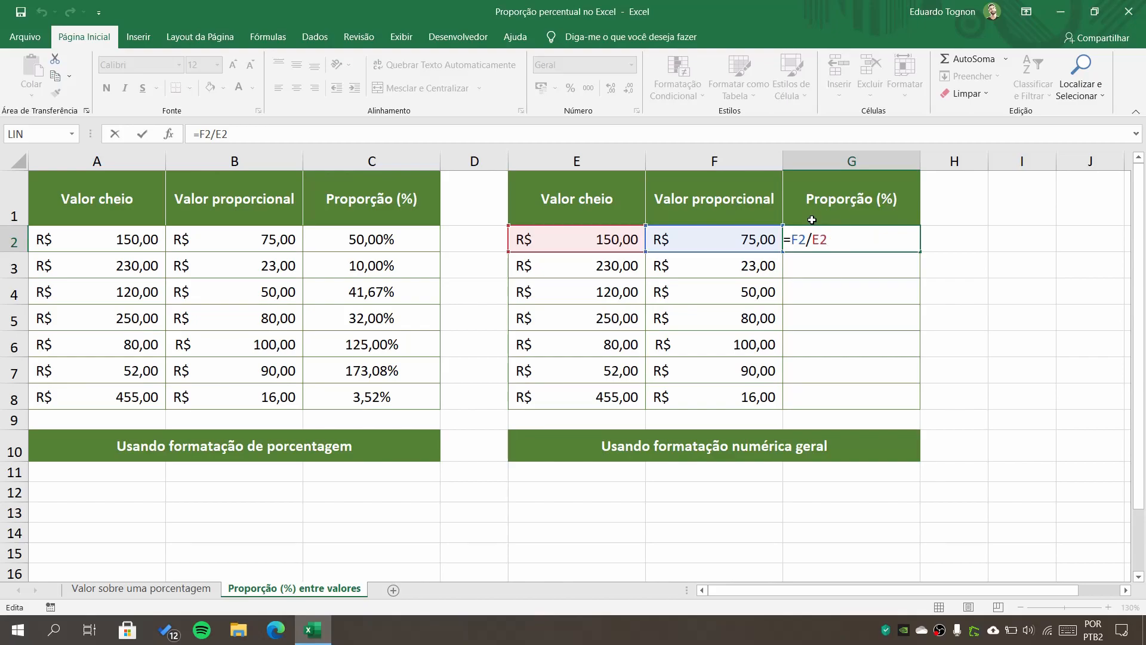
click(795, 241)
text((F2/E2)
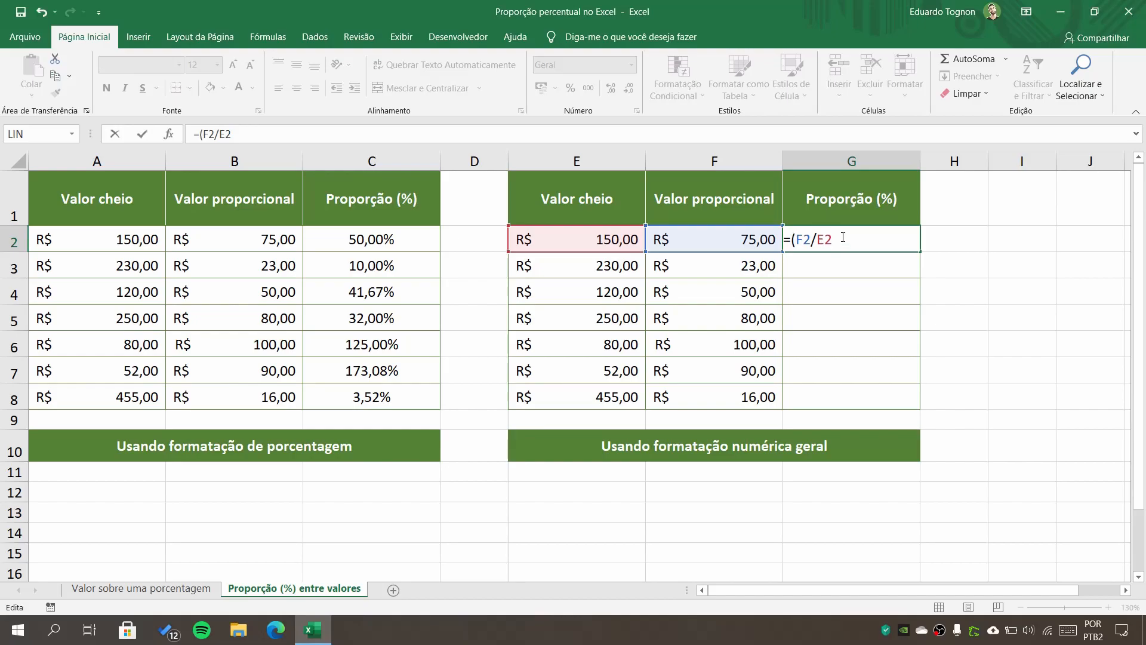
text()*100)
key(Return)
Copy the proportion formula from G2 down to G8 and check the copied formula in G4.
click(890, 243)
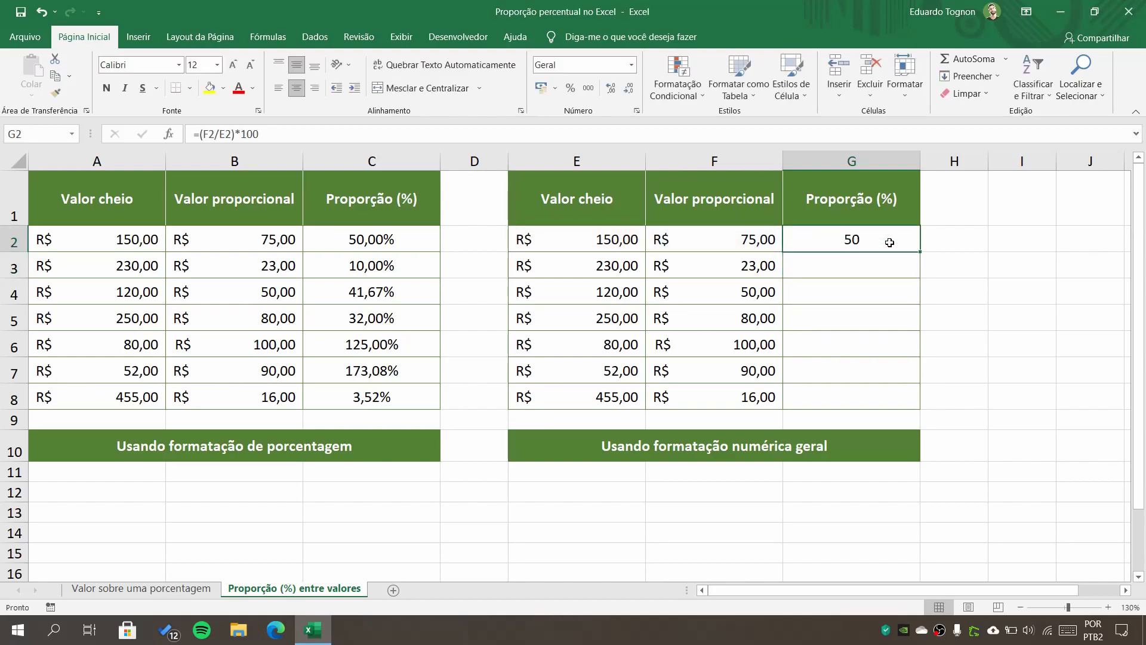
drag(920, 251, 901, 418)
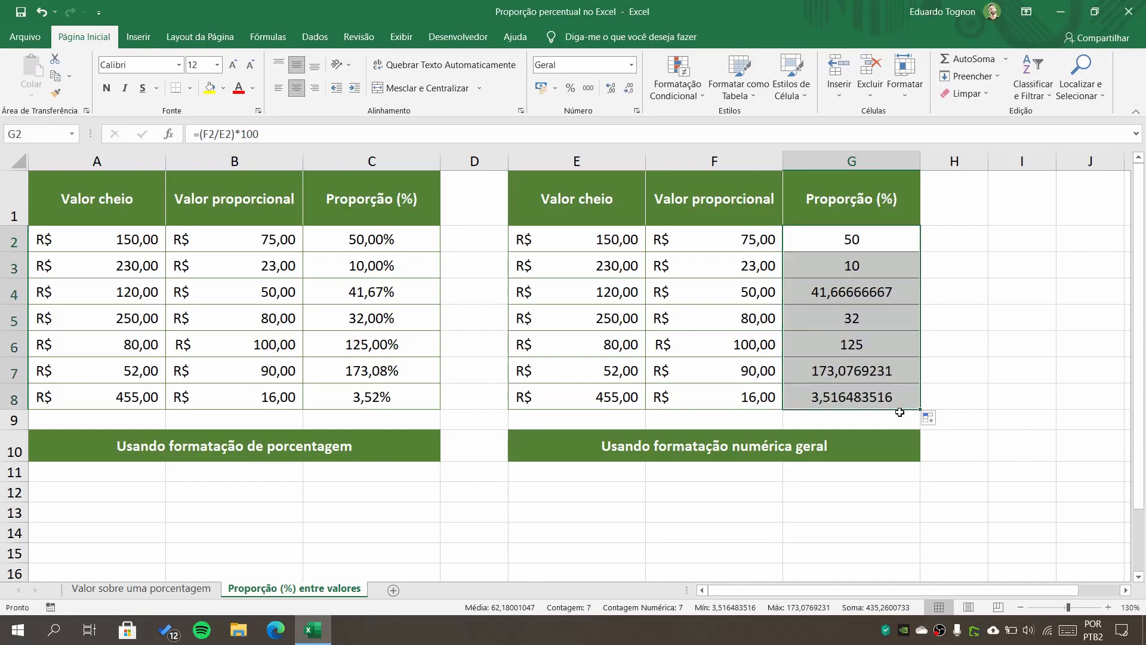
click(873, 285)
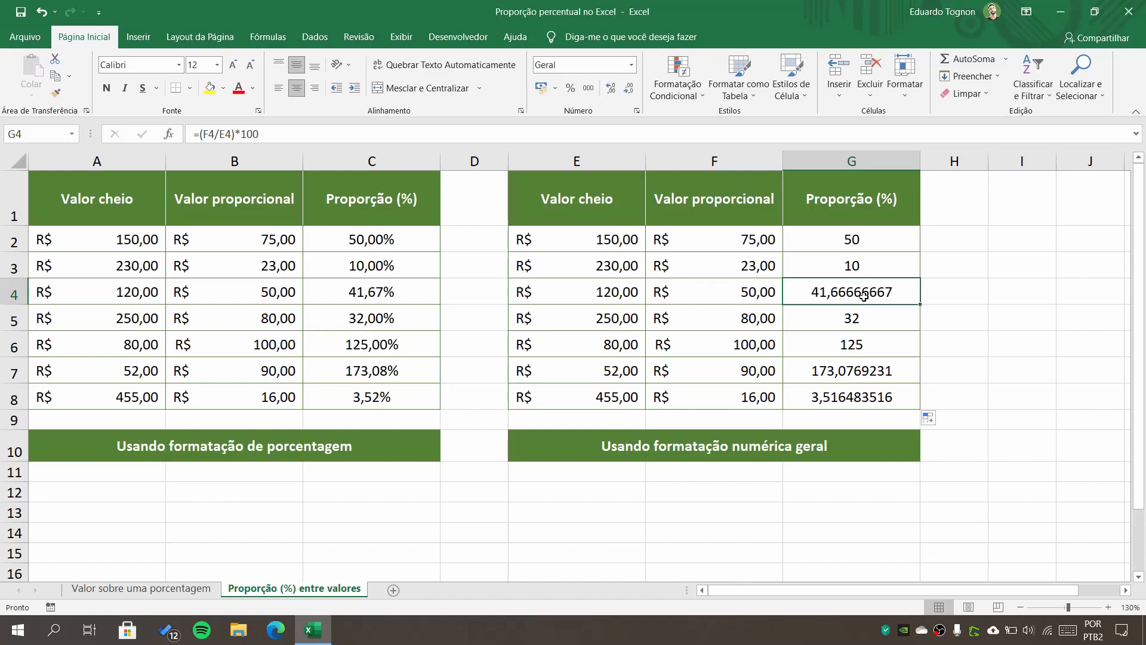
Format the proportions in G2:G8 as numbers with two decimal places.
drag(878, 238, 878, 388)
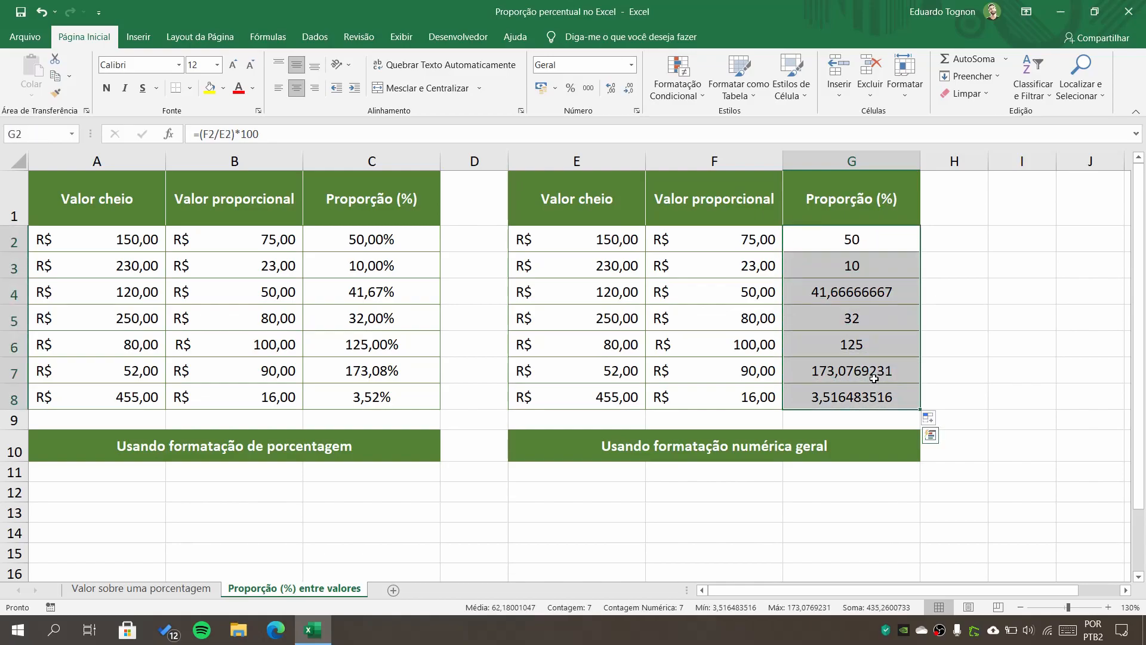
click(610, 89)
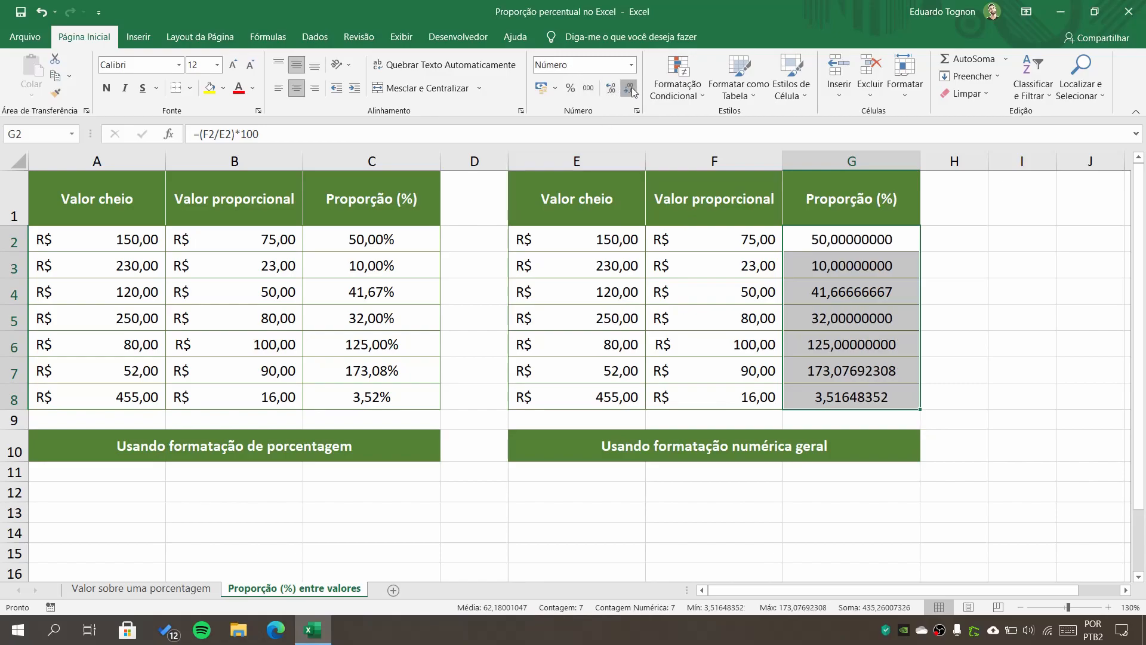
click(630, 89)
click(629, 88)
click(629, 89)
click(630, 90)
click(630, 90)
click(631, 90)
click(632, 89)
click(632, 89)
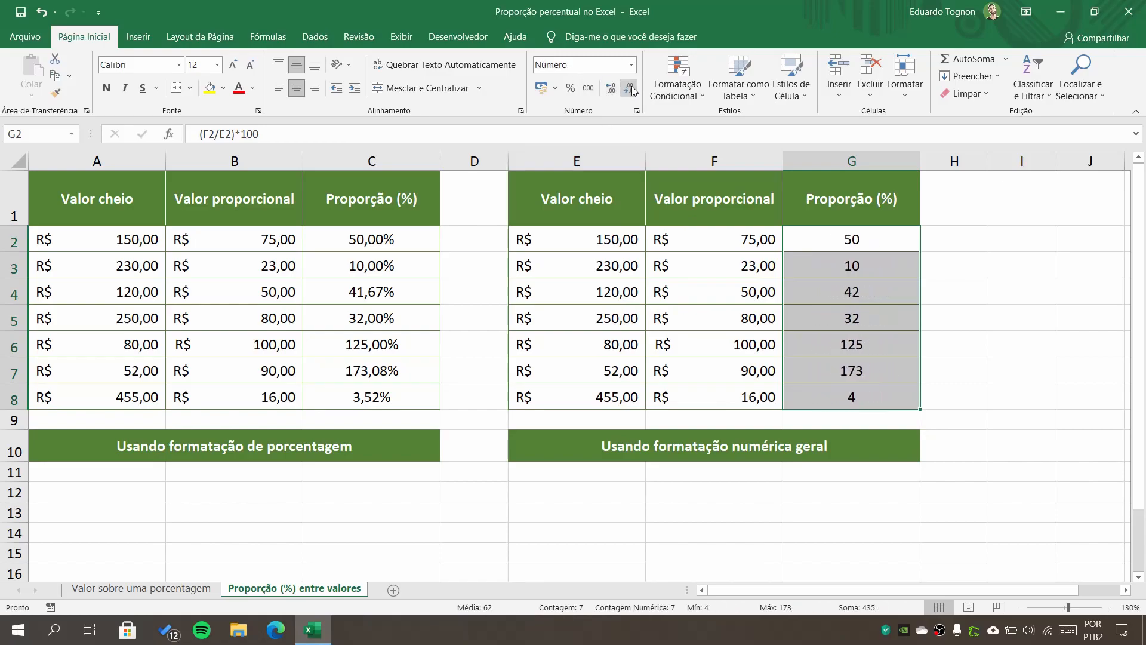
click(607, 90)
click(607, 90)
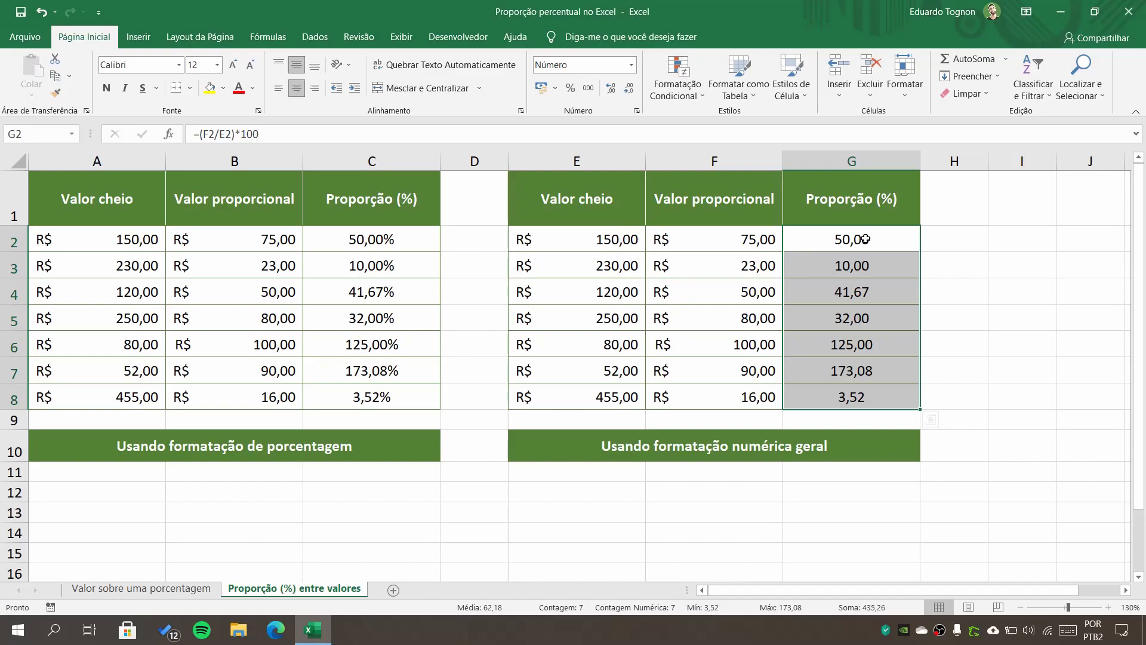
Try the percentage format on the proportions in G2:G8, undo it, and select G2 to check its formula.
click(572, 88)
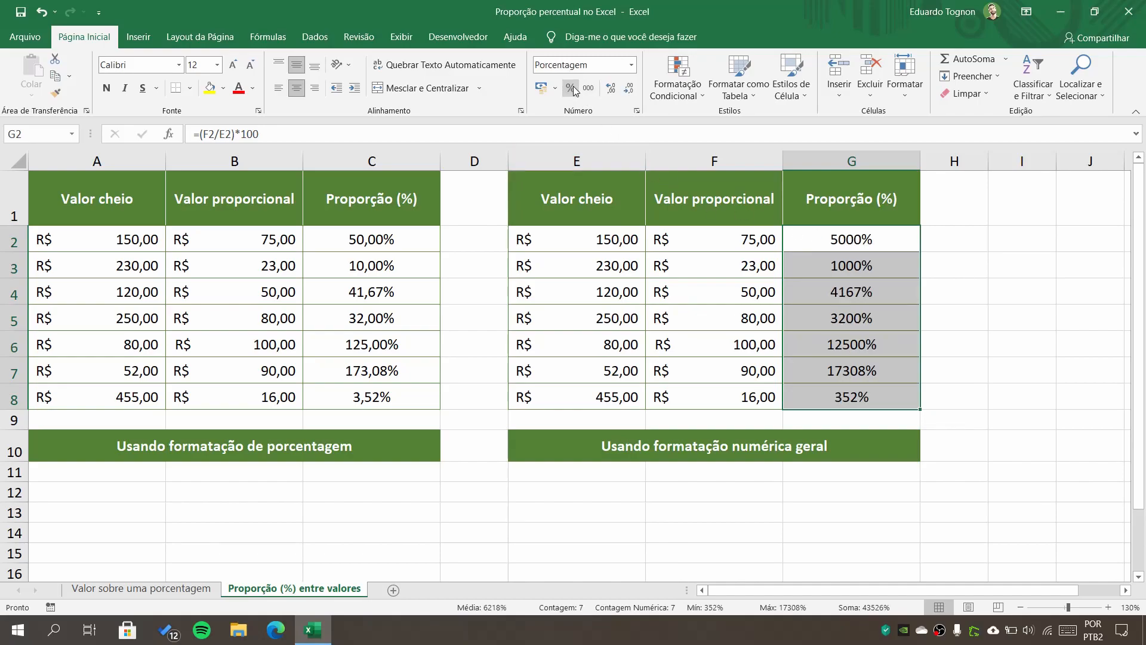
click(40, 12)
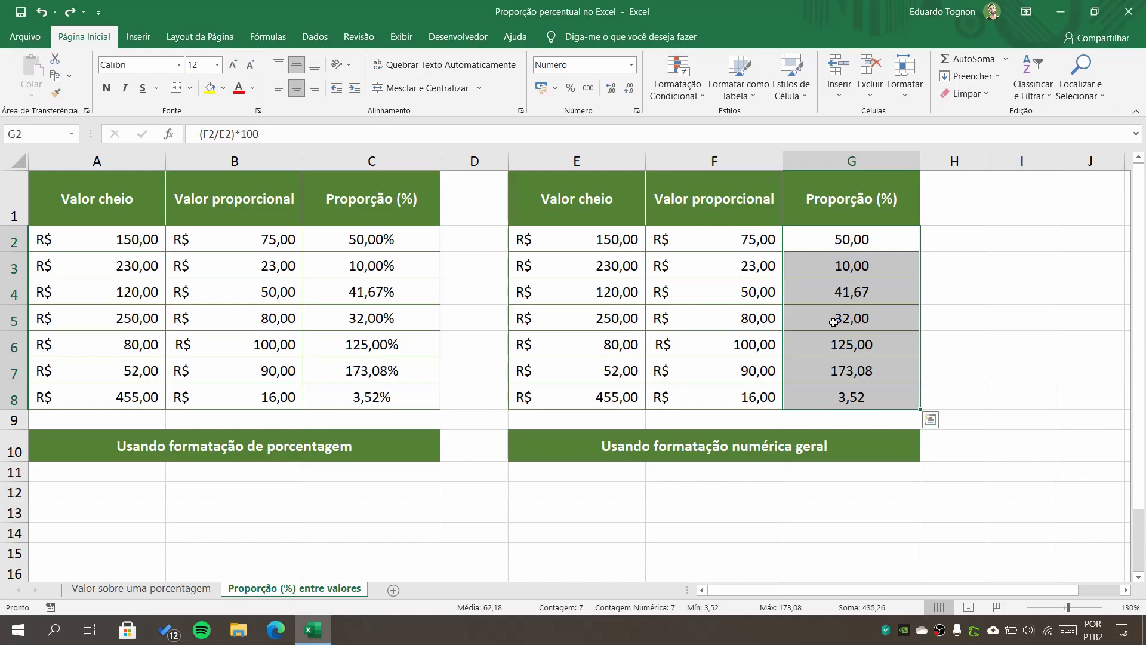
click(850, 249)
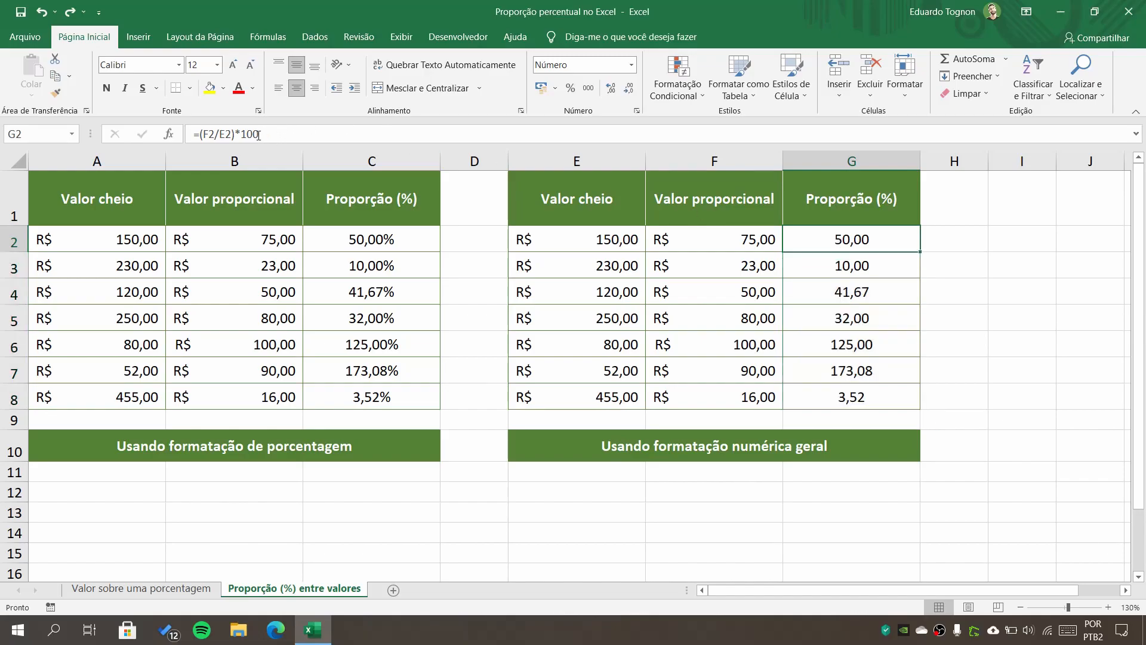